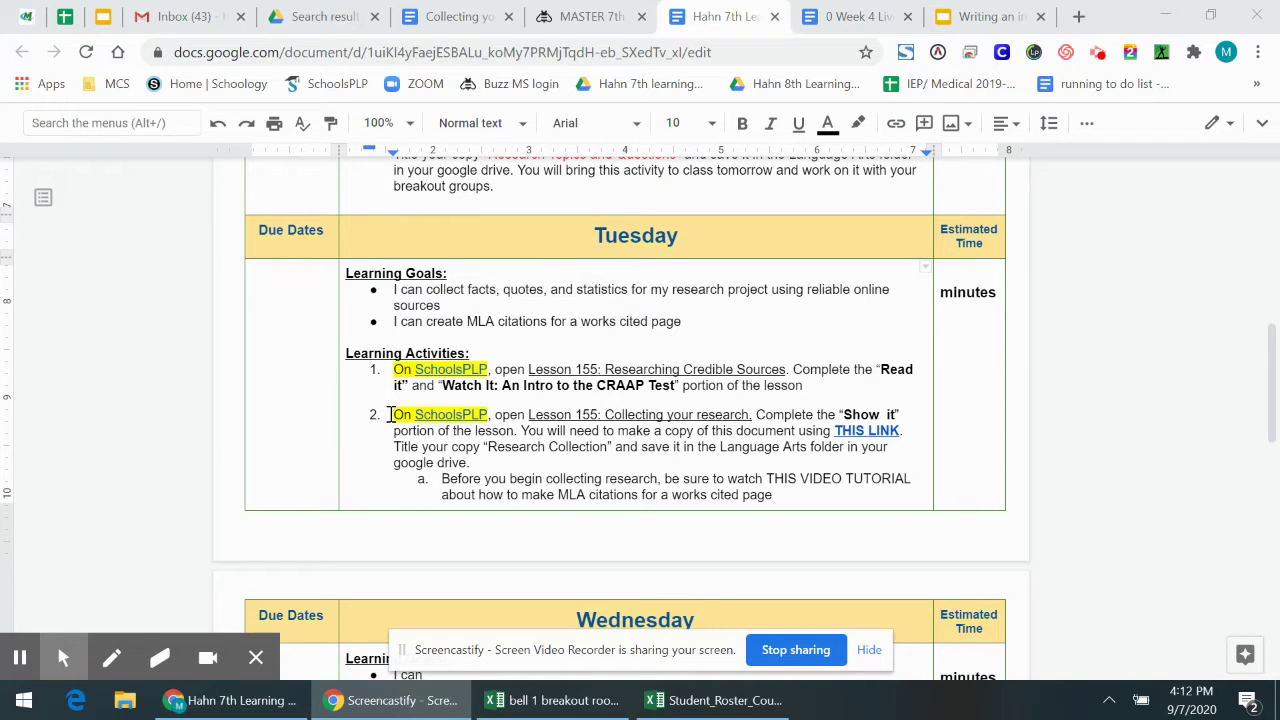
# Follow THIS LINK in the Tuesday plan's second activity to the Collecting Reliable Research: SHOW IT! document
pyautogui.moveTo(389, 414); pyautogui.dragTo(468, 460)
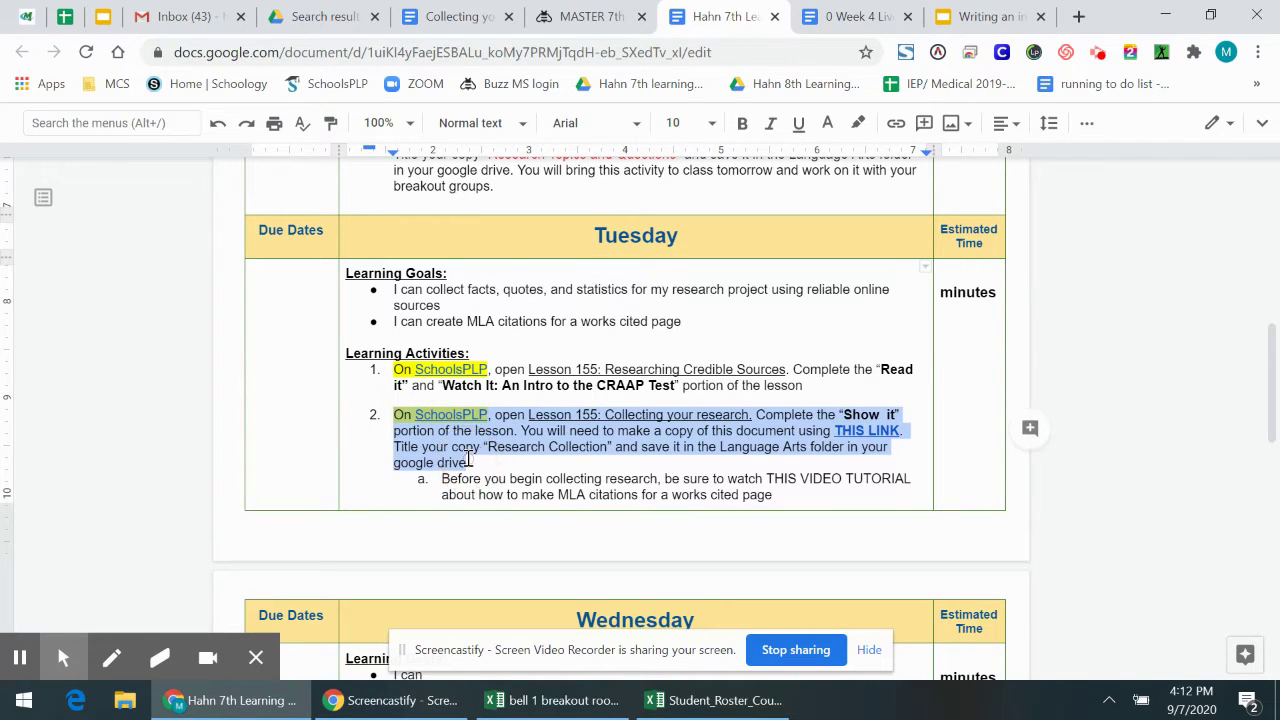
pyautogui.click(470, 462)
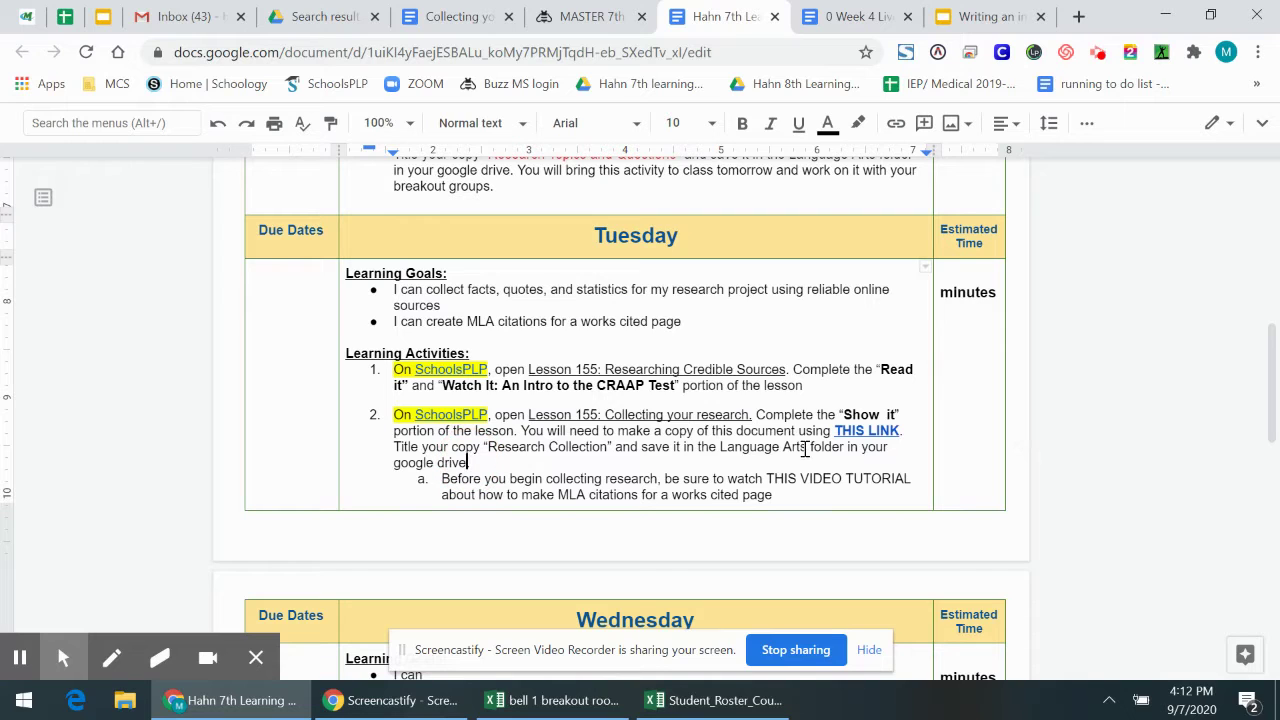
pyautogui.click(865, 431)
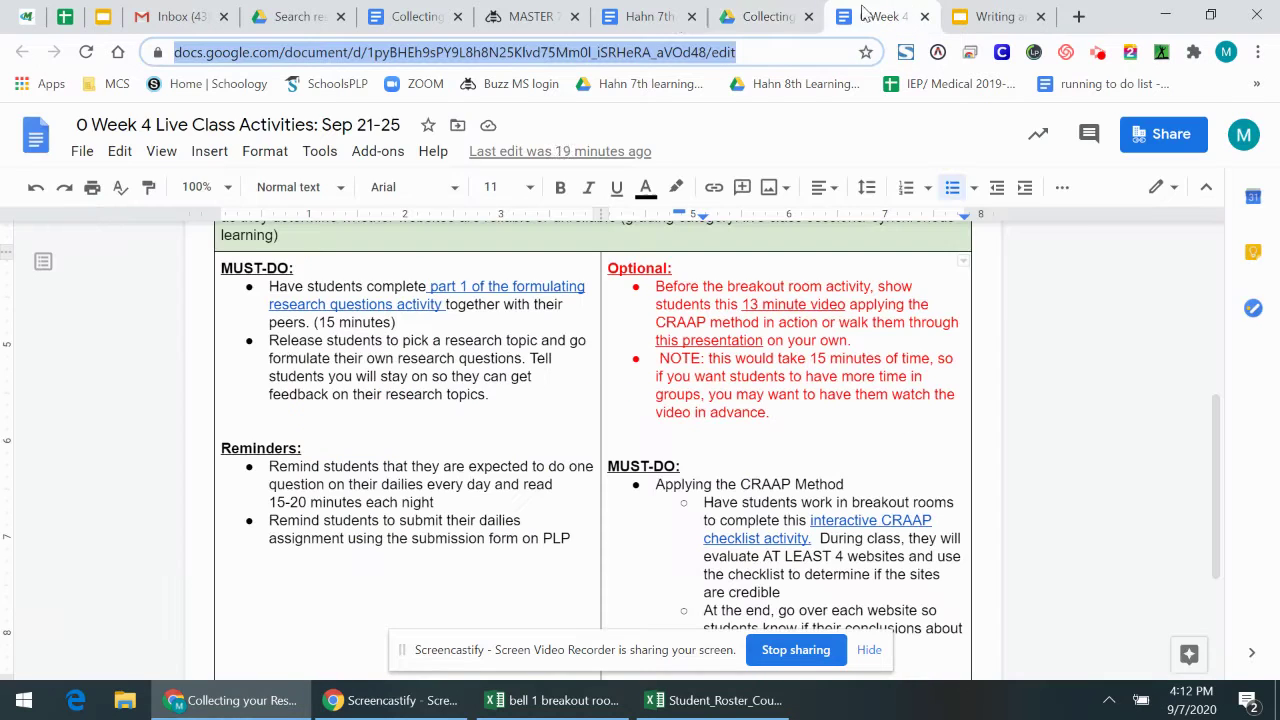
pyautogui.click(645, 17)
pyautogui.click(433, 12)
pyautogui.click(808, 17)
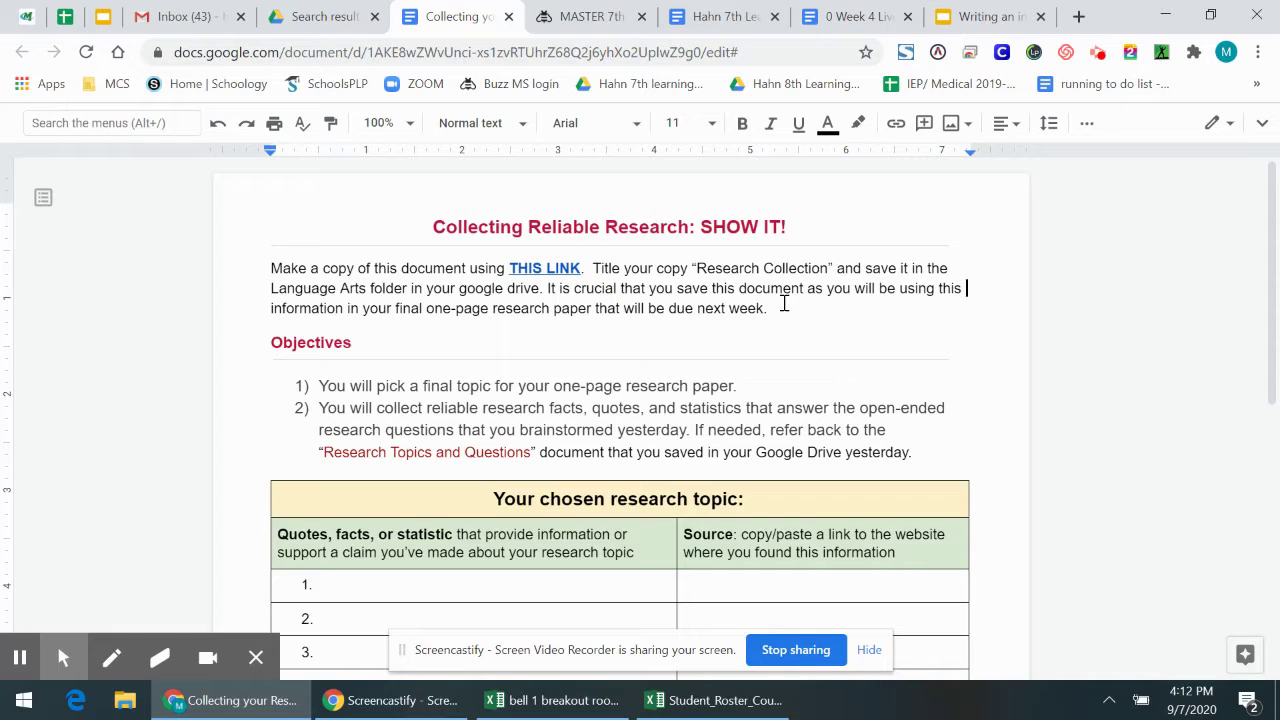
pyautogui.click(803, 489)
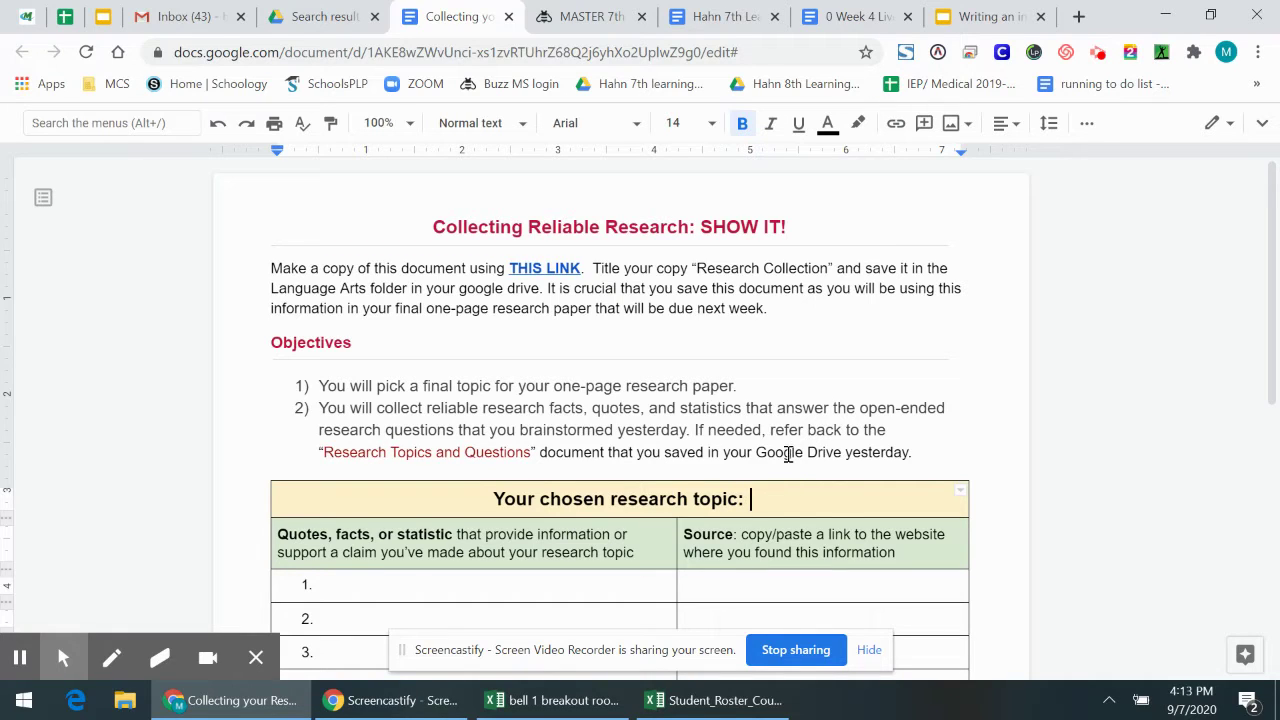
pyautogui.scroll(-1, 789, 454)
pyautogui.scroll(1, 793, 448)
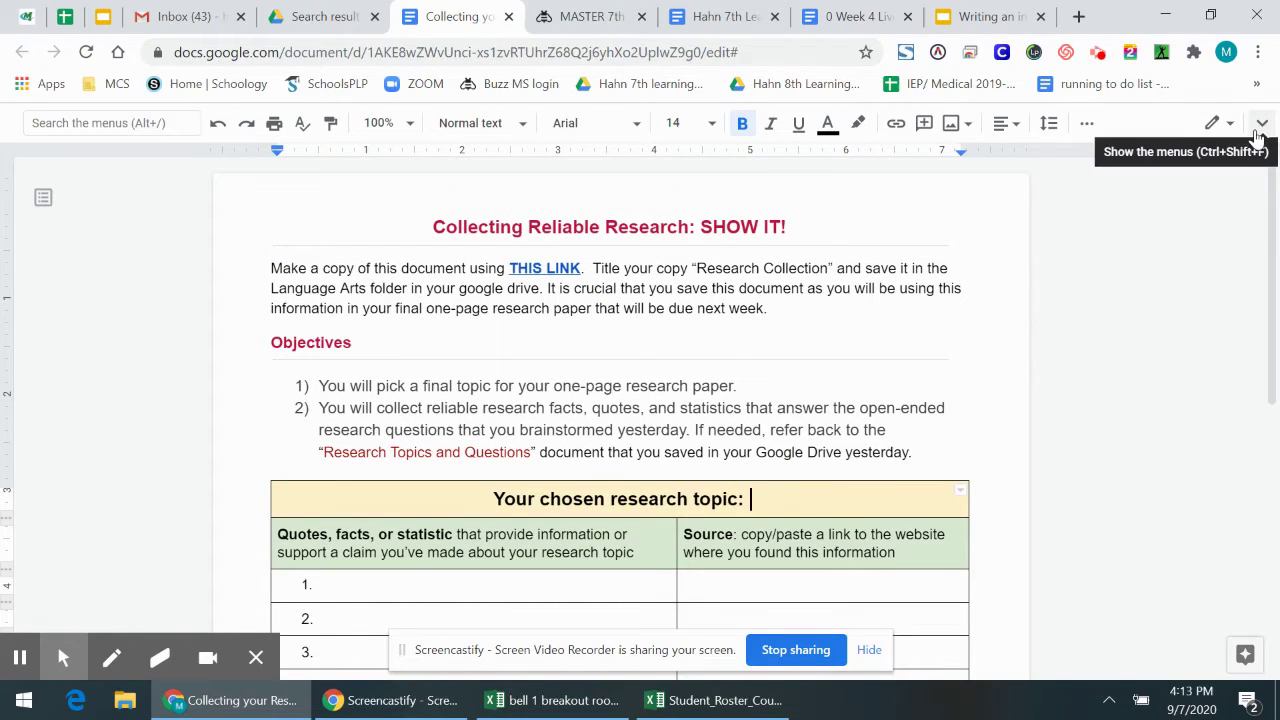
pyautogui.click(787, 506)
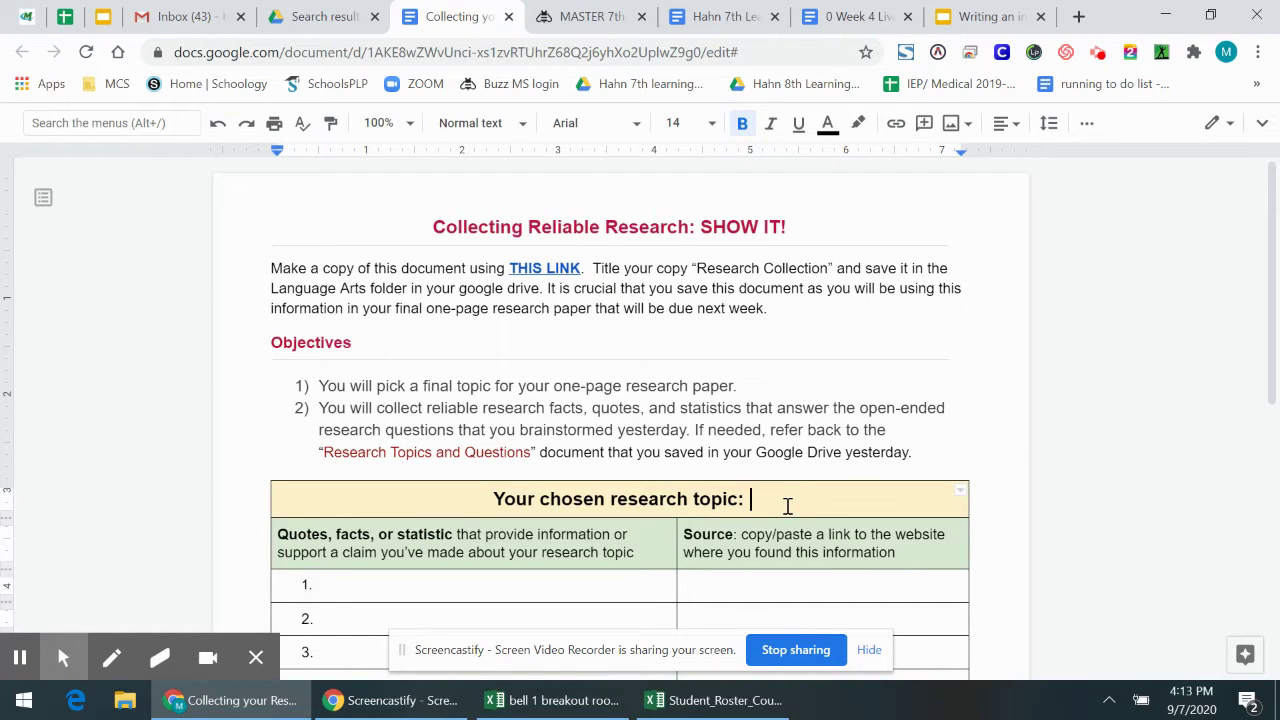
# Enter the research topic 'The link between social media and teen depression', correcting the typo
pyautogui.write('The link')
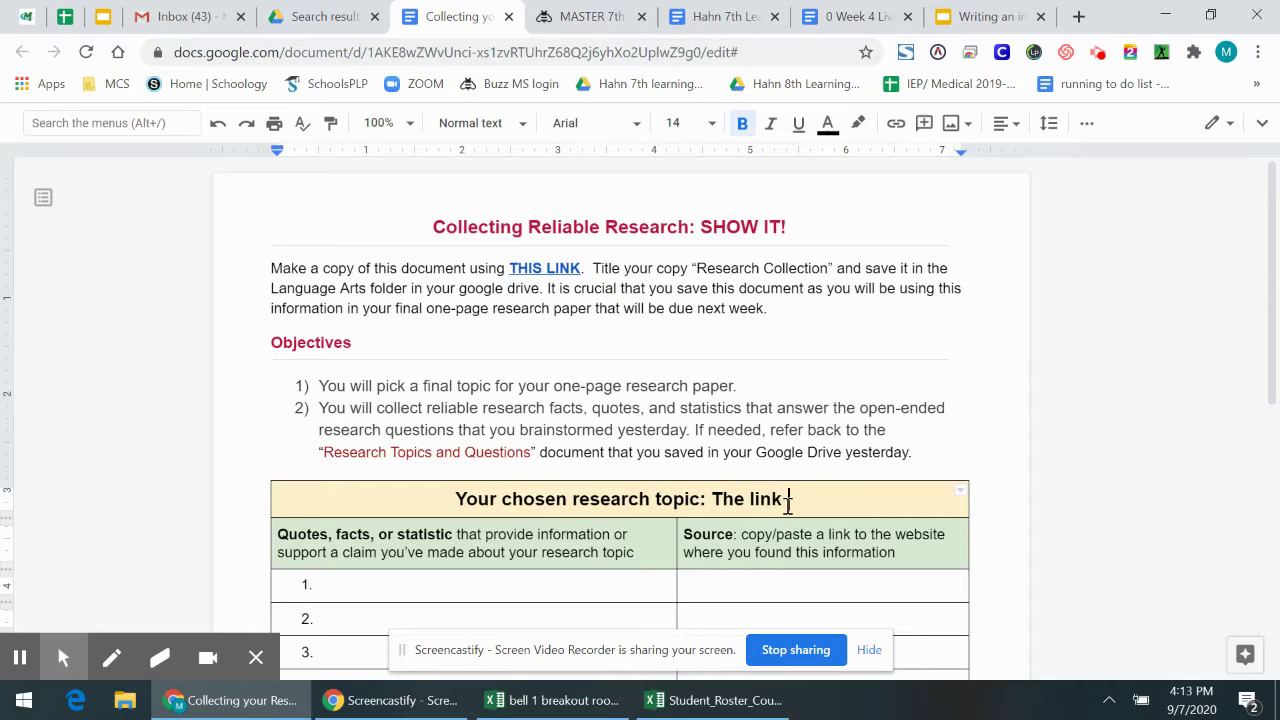
pyautogui.write(' between social me')
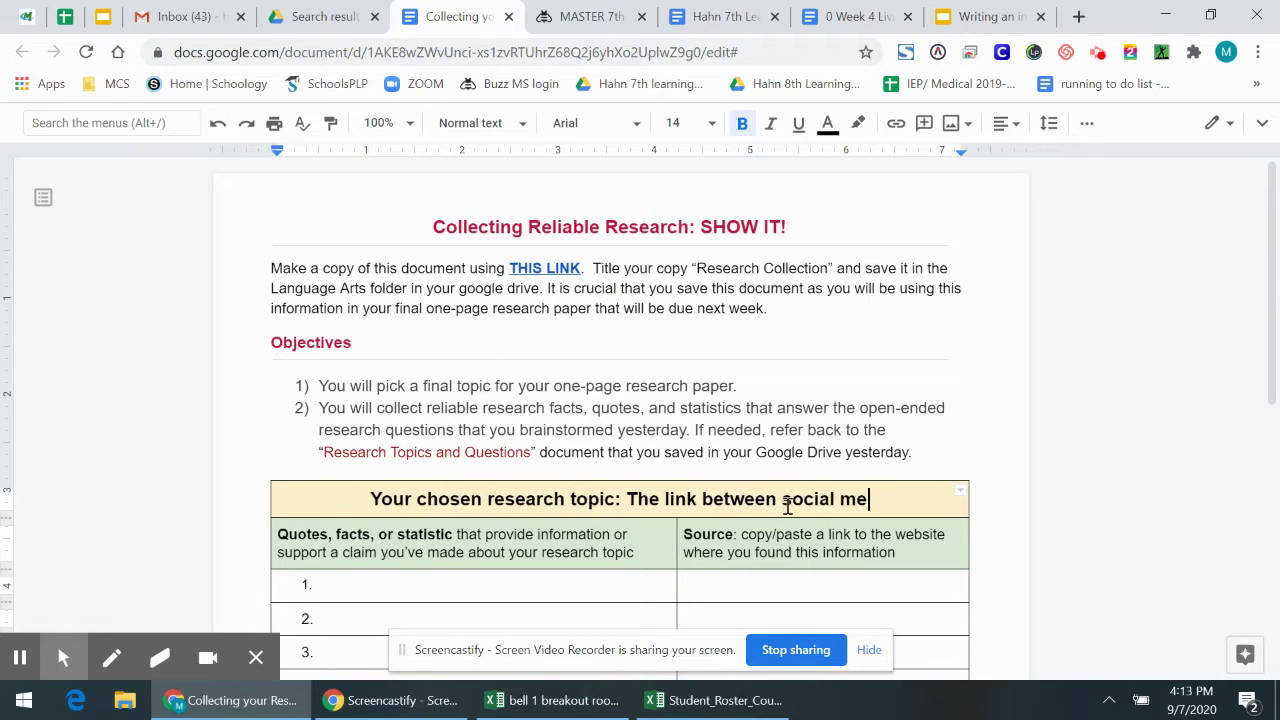
pyautogui.write('dia and teen d')
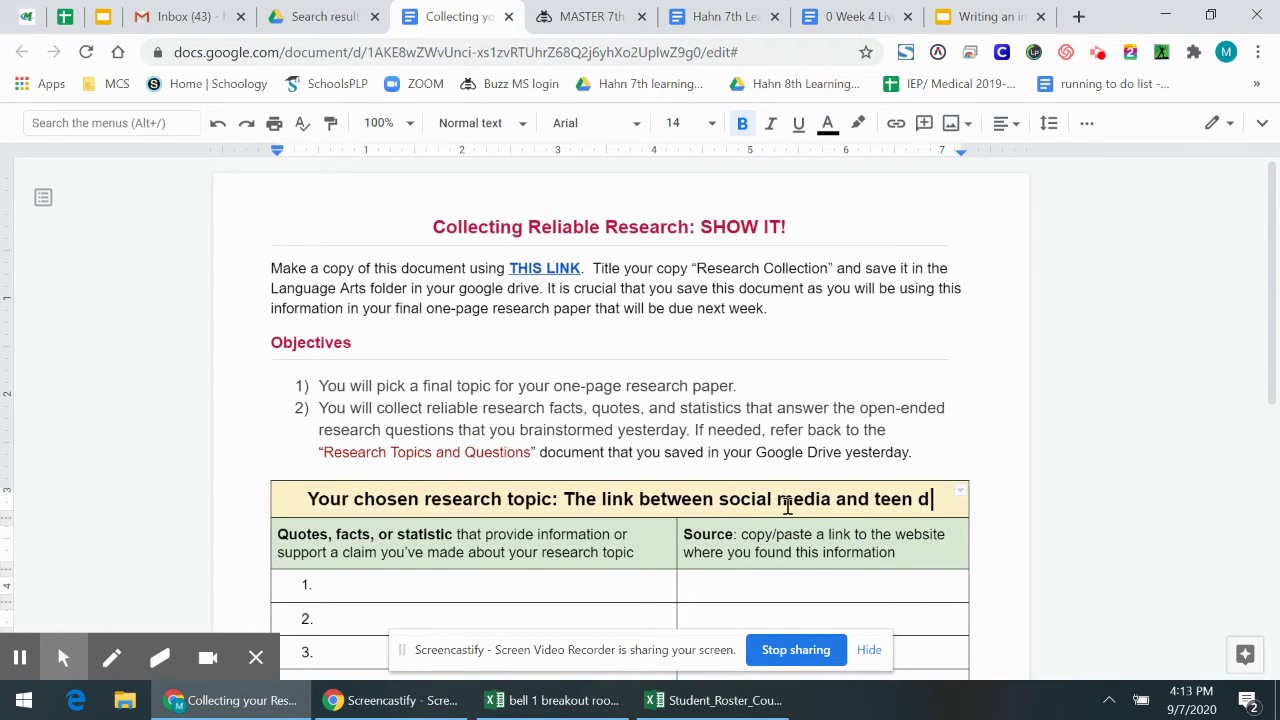
pyautogui.write('epresssion')
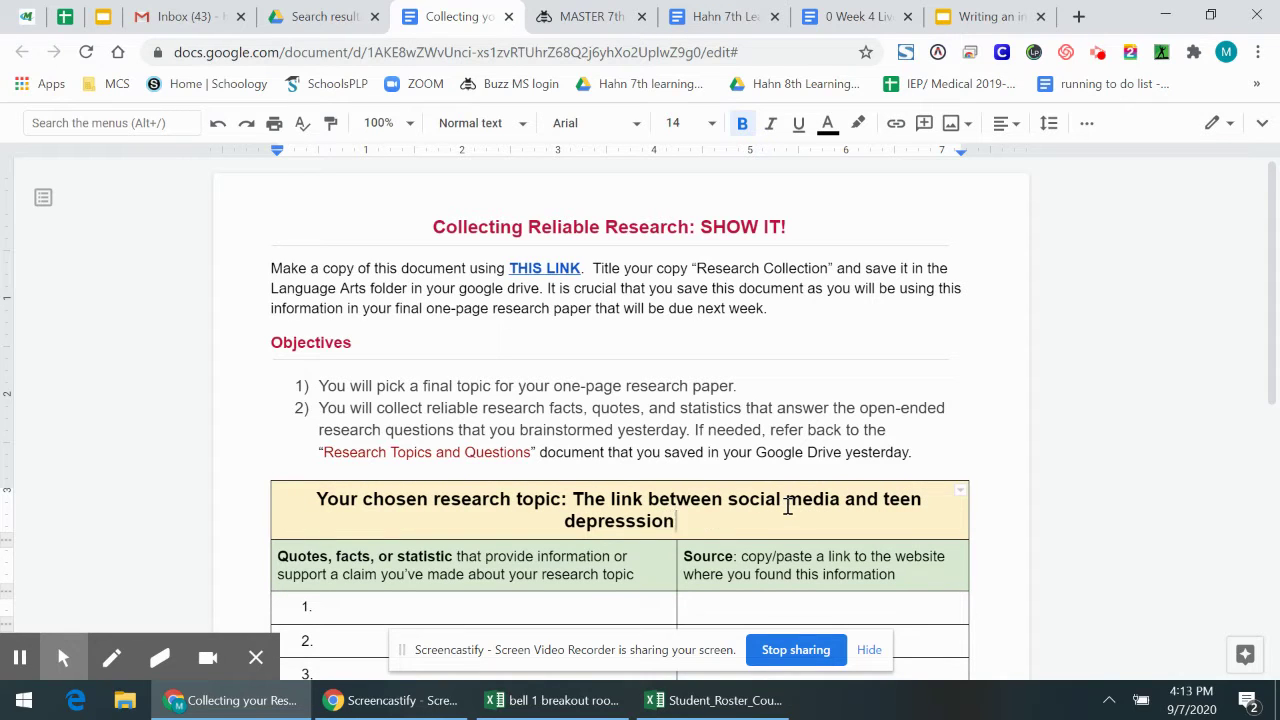
pyautogui.press('BackSpace')
pyautogui.press('BackSpace')
pyautogui.press('BackSpace')
pyautogui.press('BackSpace')
pyautogui.write('ion')
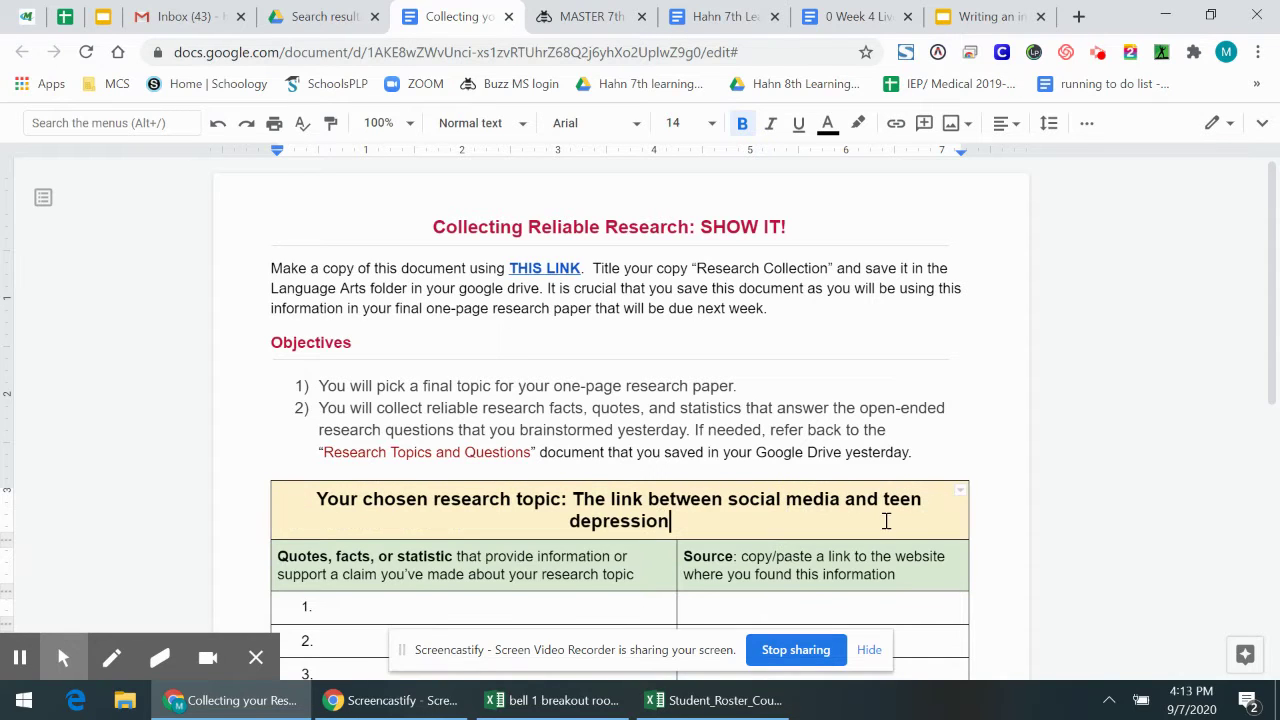
# Color the research topic text blue
pyautogui.moveTo(686, 524); pyautogui.dragTo(574, 496)
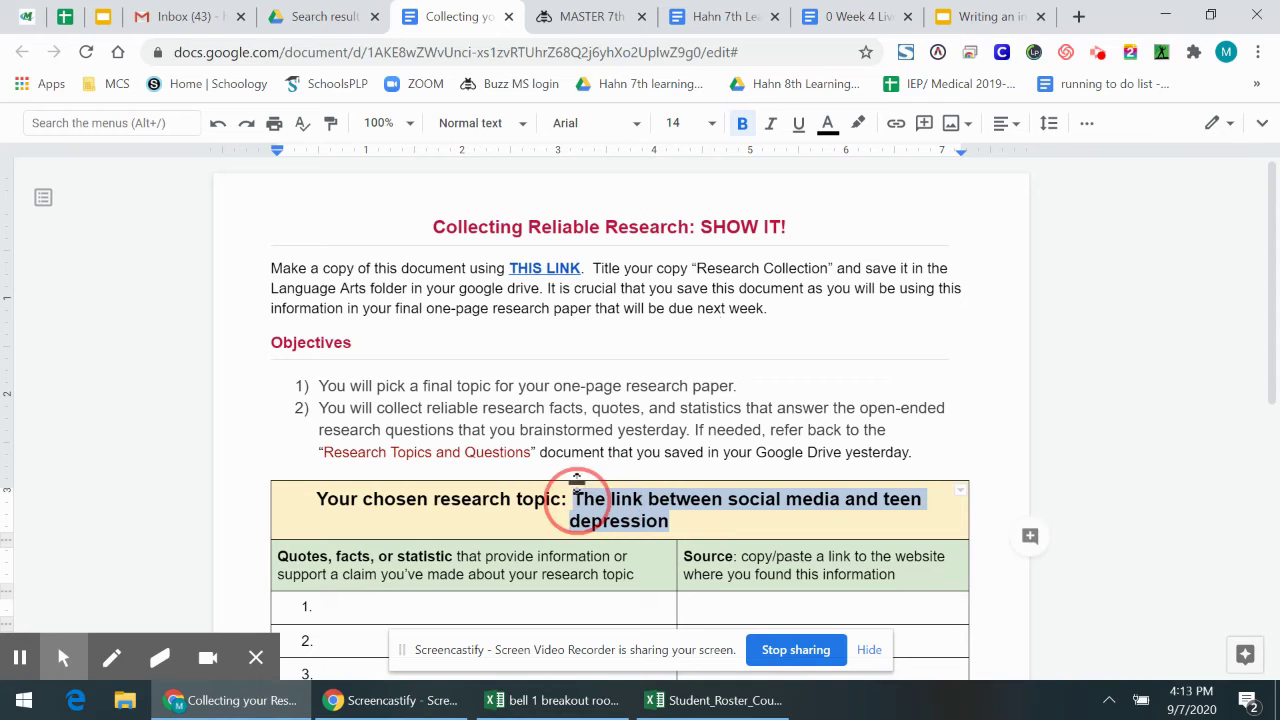
pyautogui.click(827, 124)
pyautogui.click(988, 184)
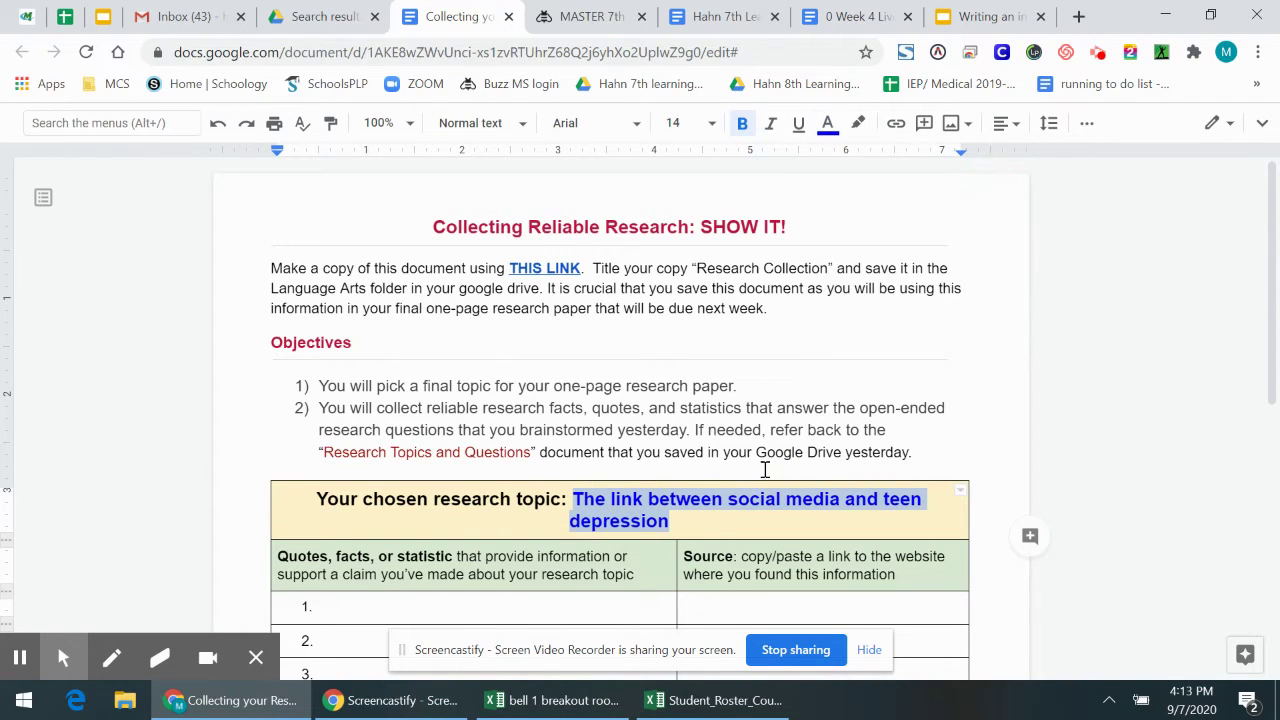
pyautogui.click(724, 522)
# Look over the objectives list, then scroll down to the quotes table
pyautogui.scroll(-5, 708, 500)
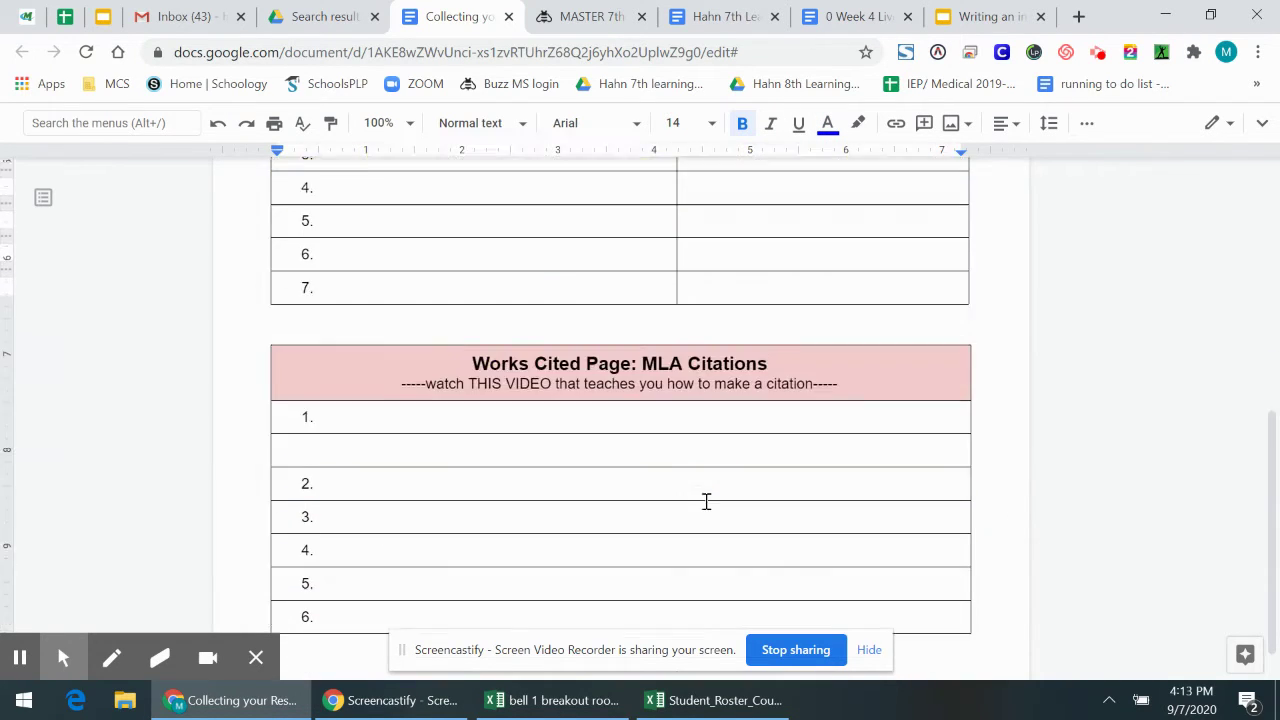
pyautogui.scroll(6, 706, 501)
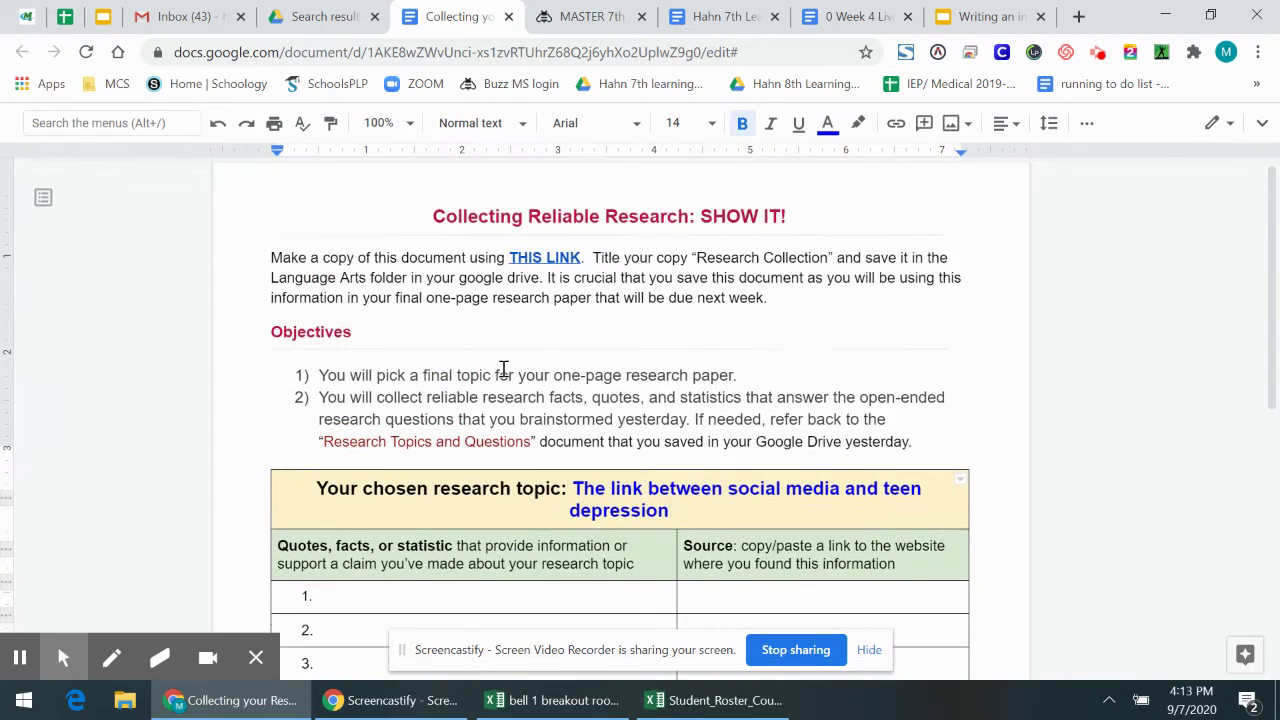
pyautogui.click(396, 401)
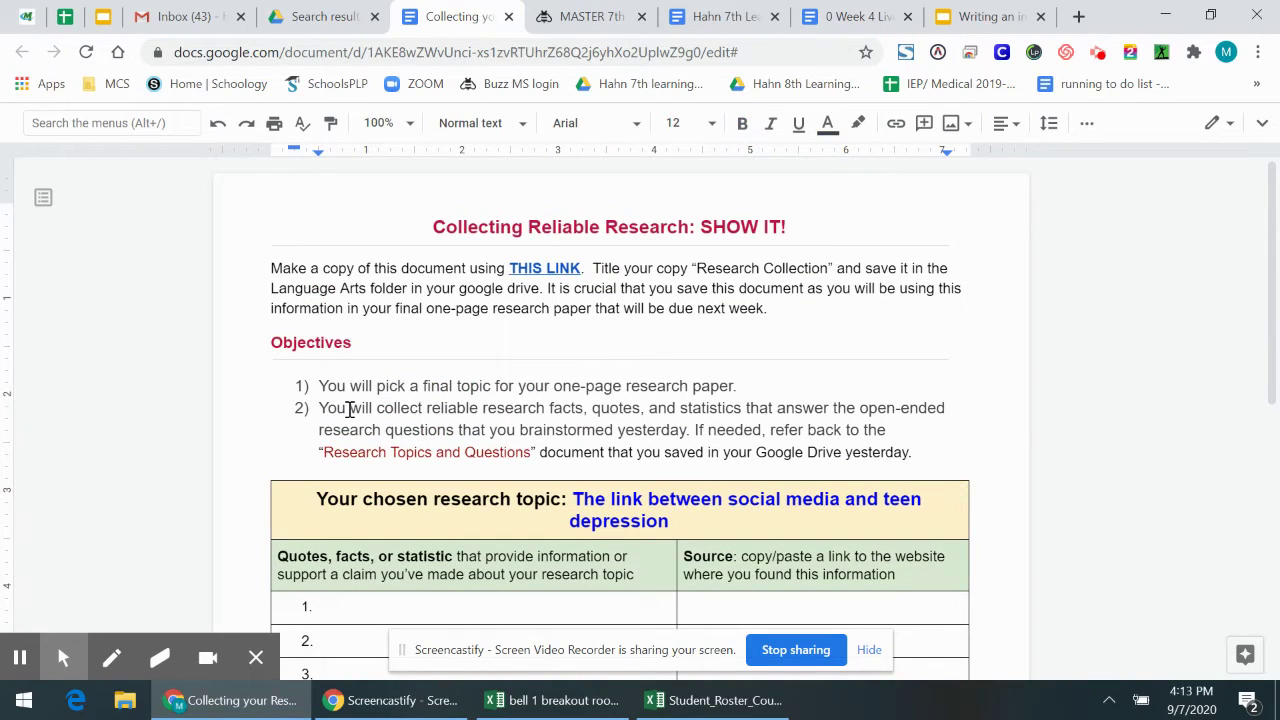
pyautogui.moveTo(400, 408); pyautogui.dragTo(742, 409)
pyautogui.click(742, 409)
pyautogui.scroll(-1, 671, 434)
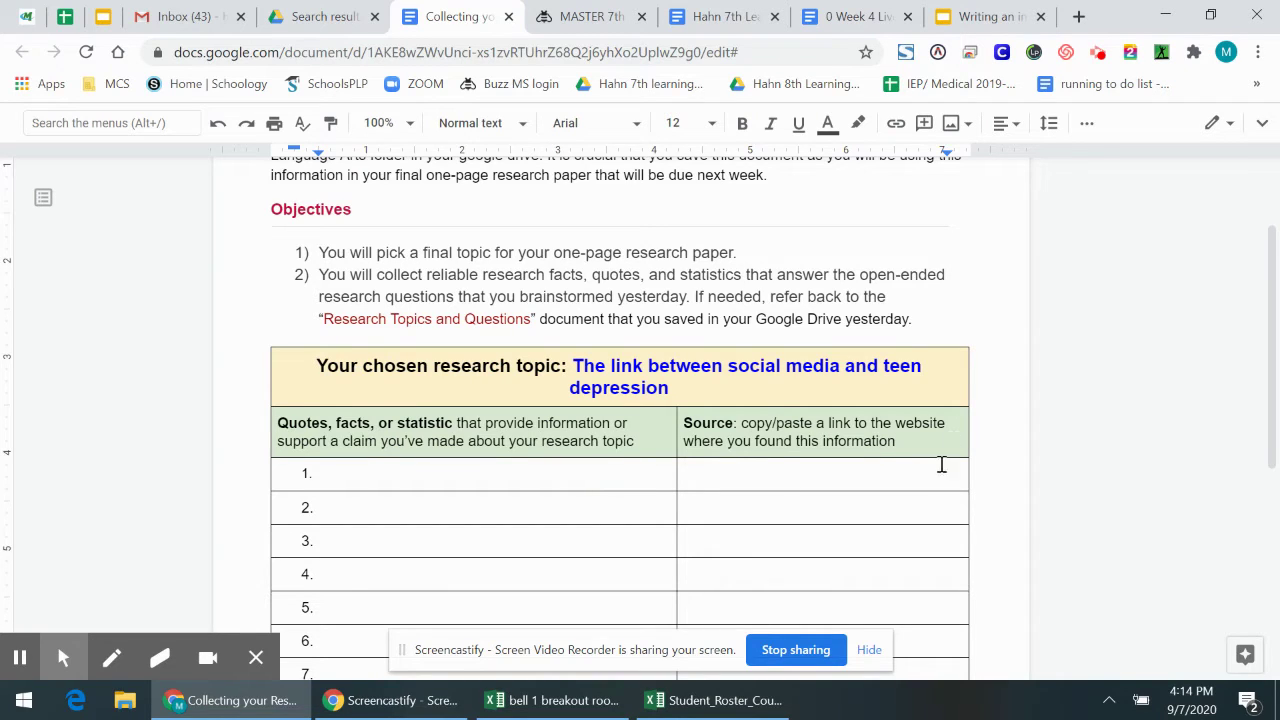
# Search 'social media and teen depression' in a new tab and open the Mayo Clinic result in a new tab
pyautogui.click(1076, 17)
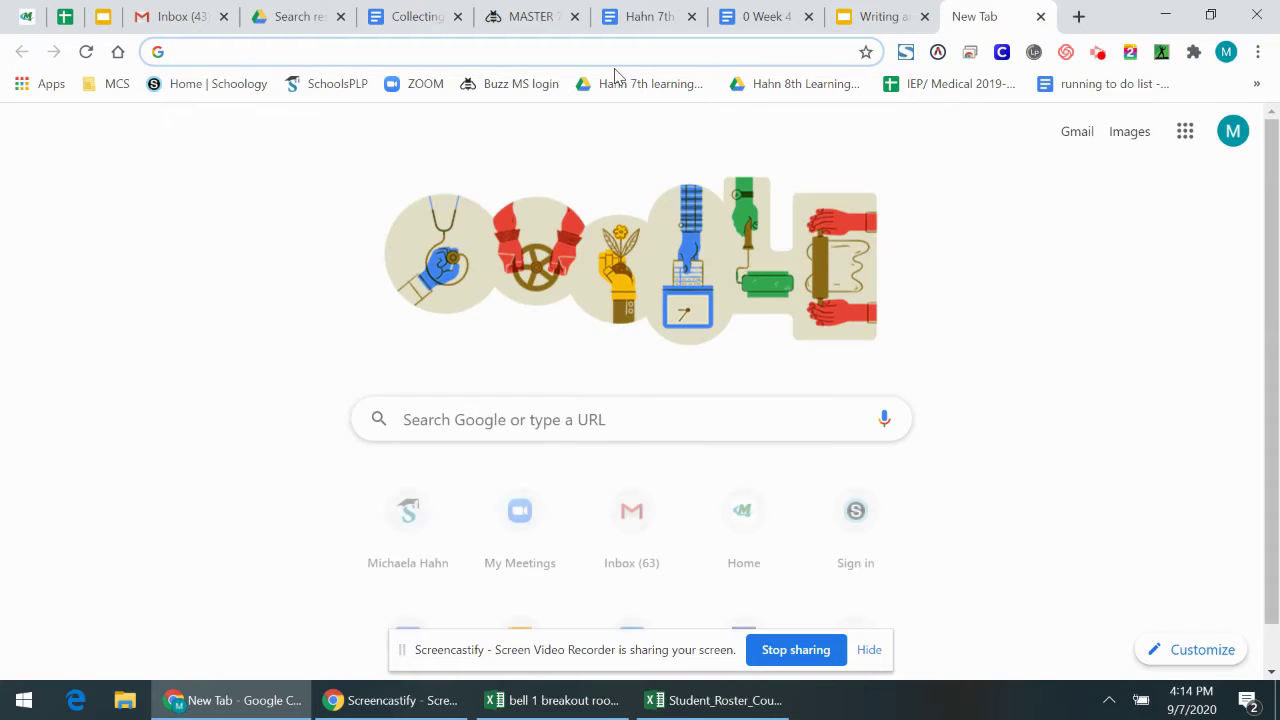
pyautogui.write('social media and te')
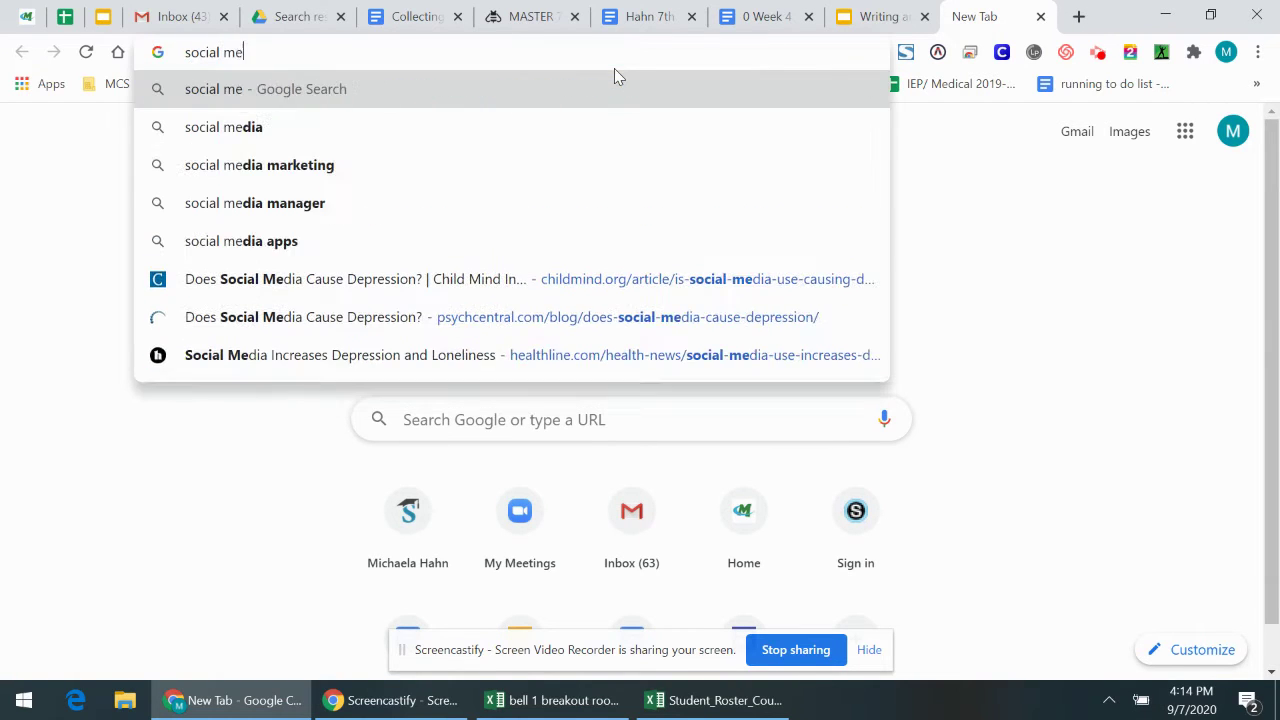
pyautogui.write('en depression')
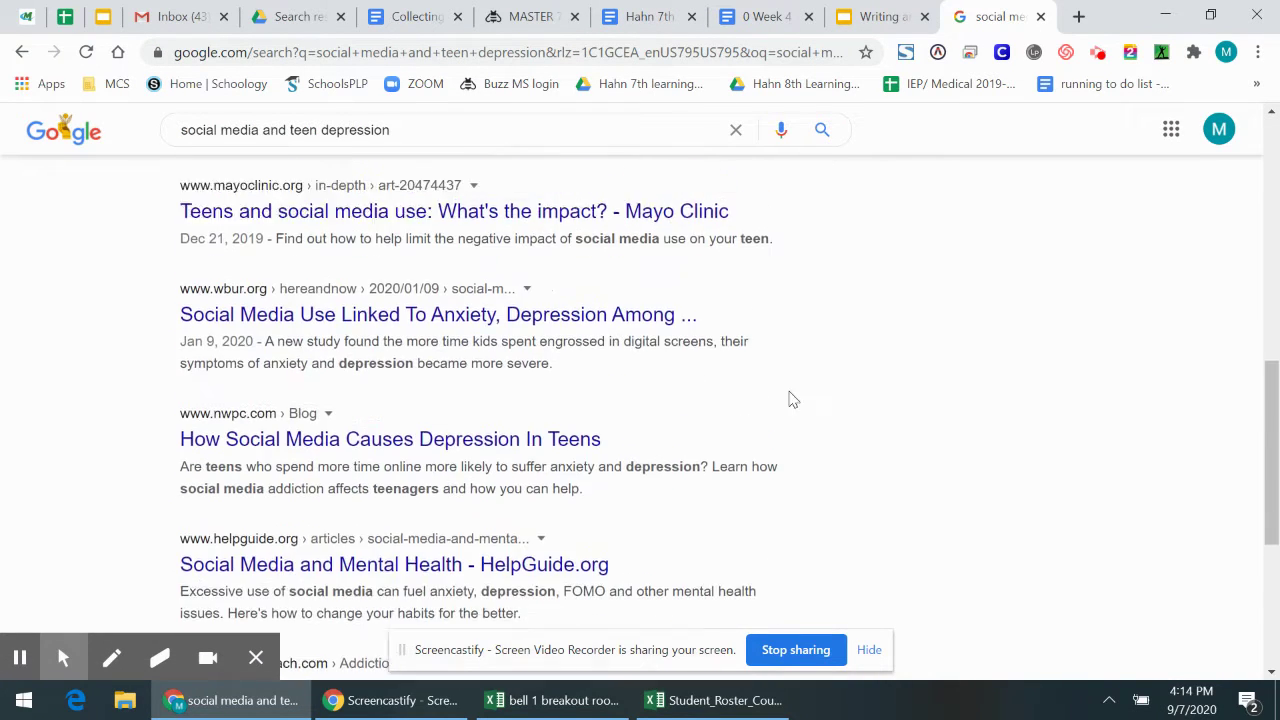
pyautogui.scroll(2, 791, 397)
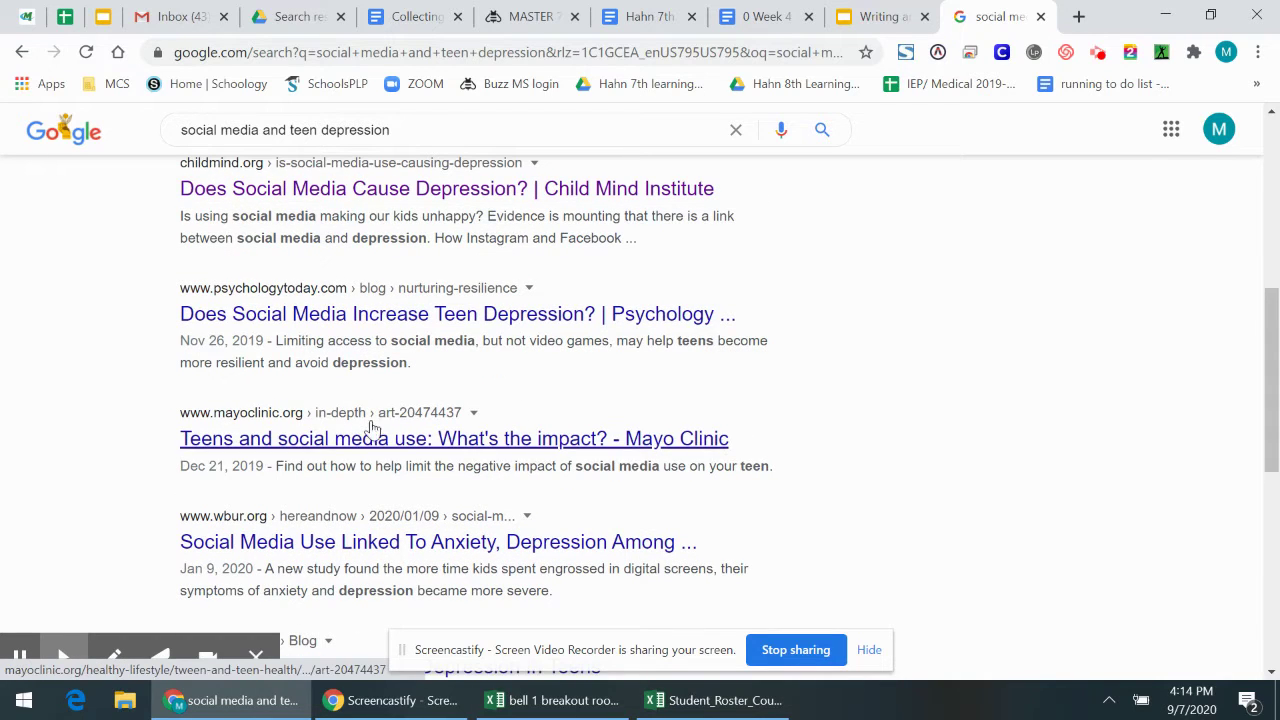
pyautogui.moveTo(172, 455); pyautogui.dragTo(831, 426)
pyautogui.click(835, 426)
pyautogui.rightClick(660, 440)
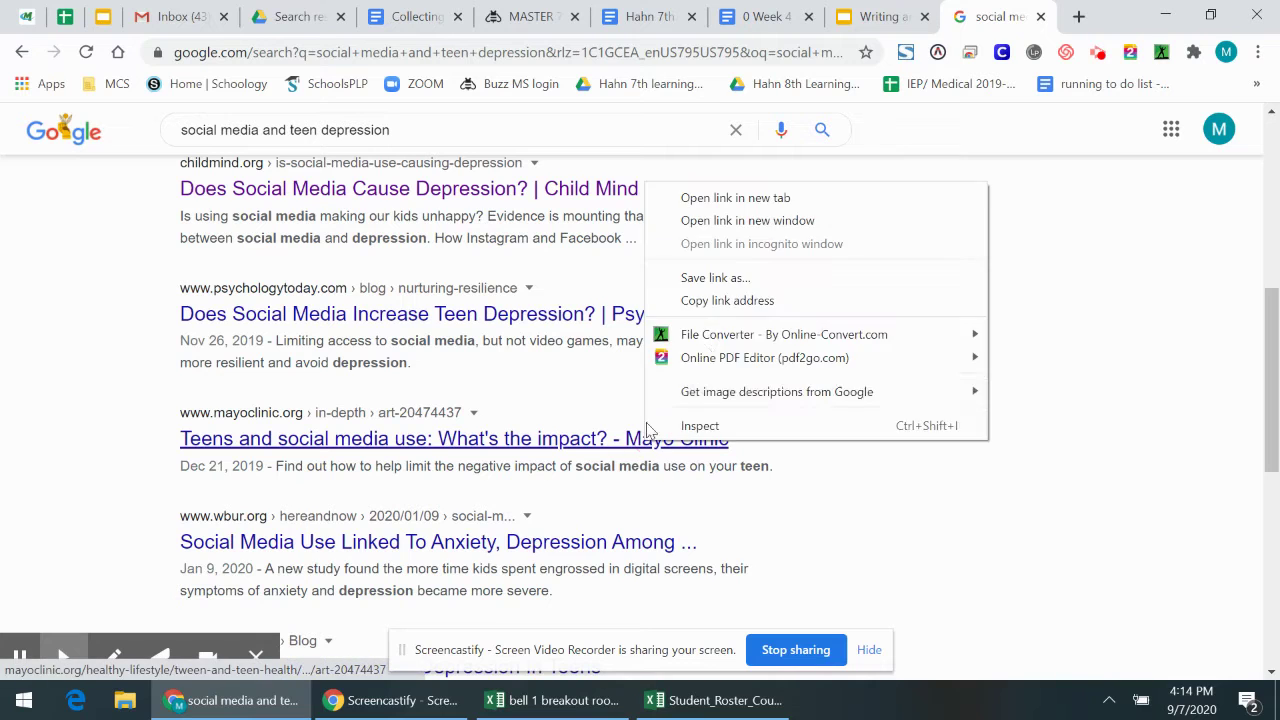
pyautogui.click(735, 197)
pyautogui.scroll(3, 429, 445)
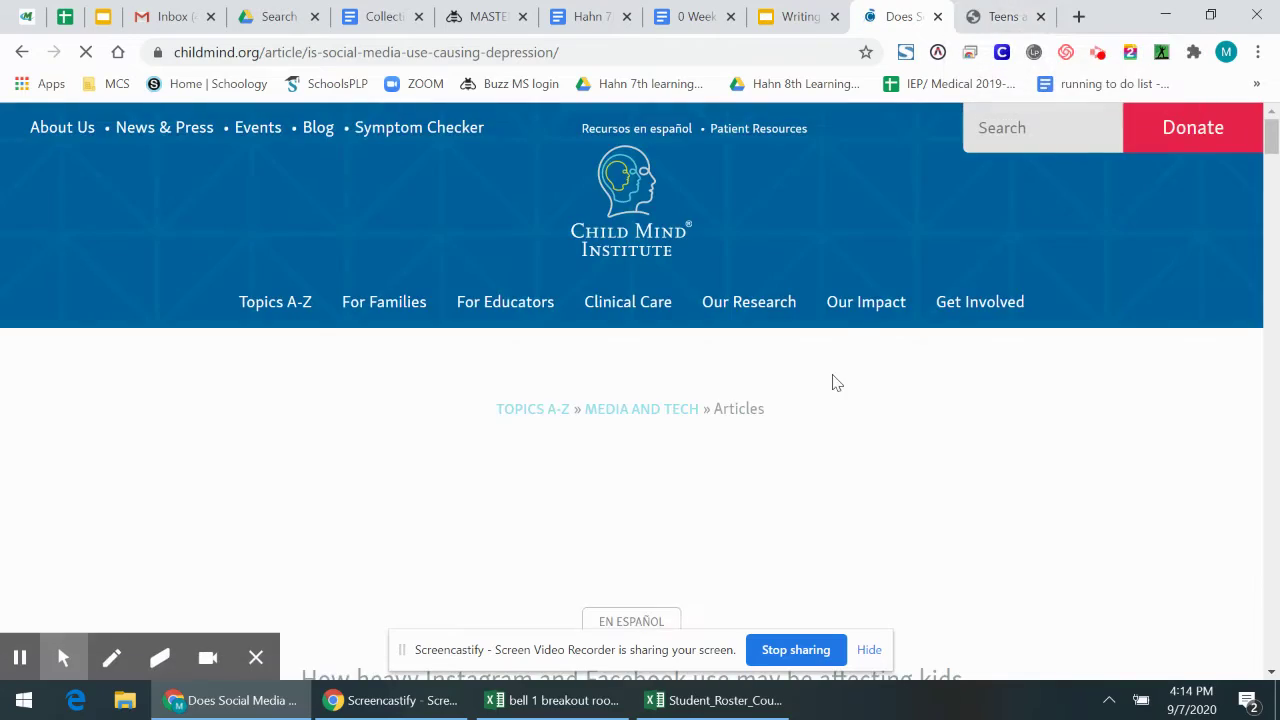
# Select the 'A 2017 study' paragraph in the Child Mind article and go back to the research doc
pyautogui.scroll(-3, 835, 382)
pyautogui.scroll(-7, 837, 372)
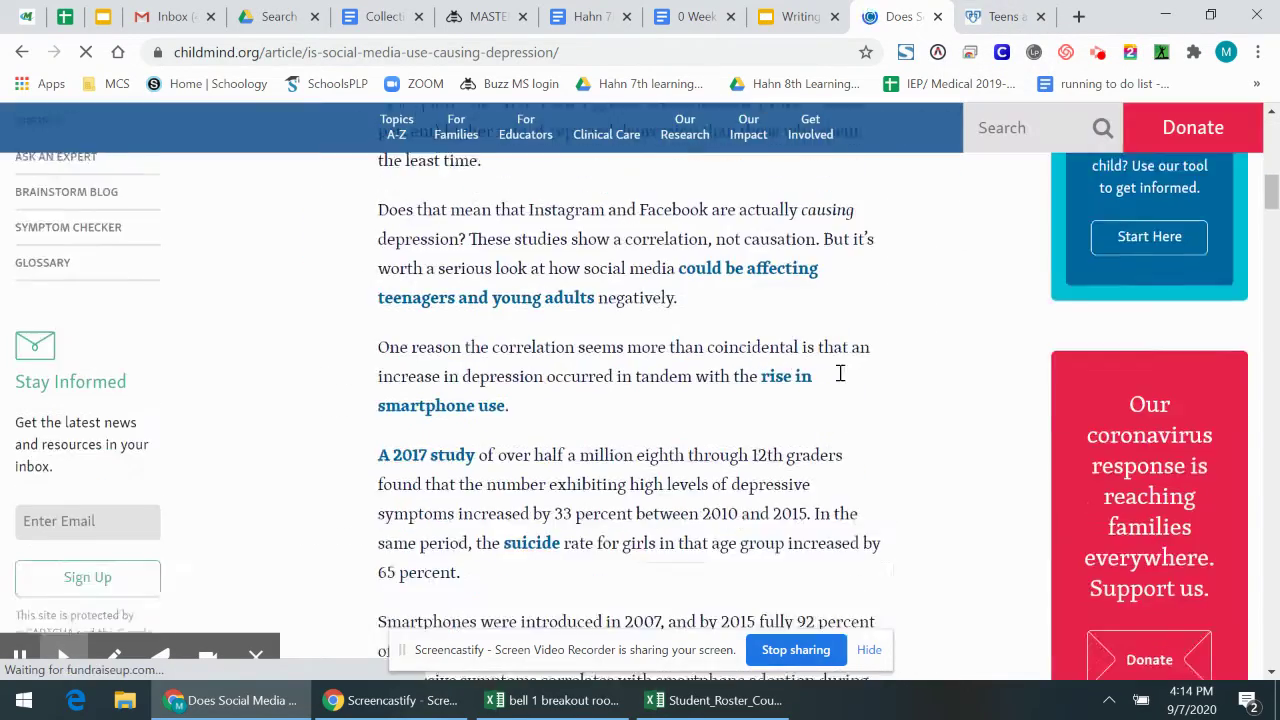
pyautogui.scroll(8, 837, 374)
pyautogui.scroll(-10, 840, 380)
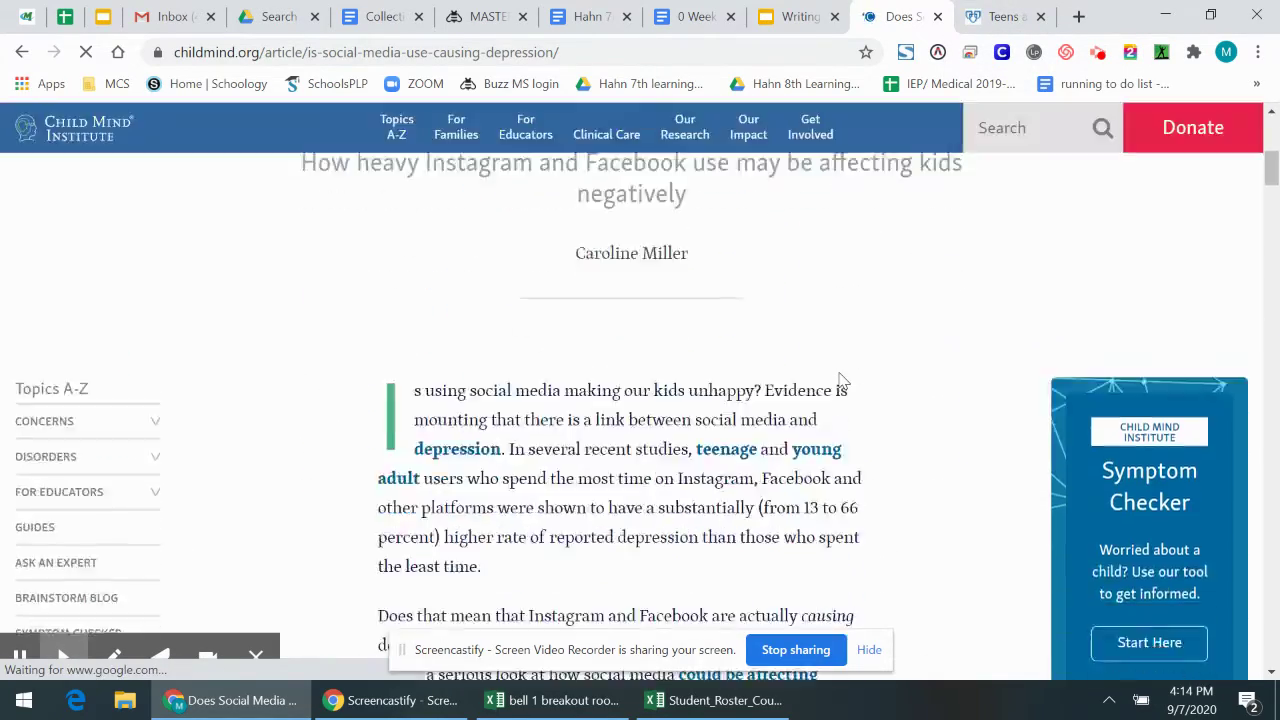
pyautogui.scroll(-1, 843, 376)
pyautogui.scroll(3, 840, 374)
pyautogui.scroll(-2, 837, 372)
pyautogui.scroll(-2, 708, 444)
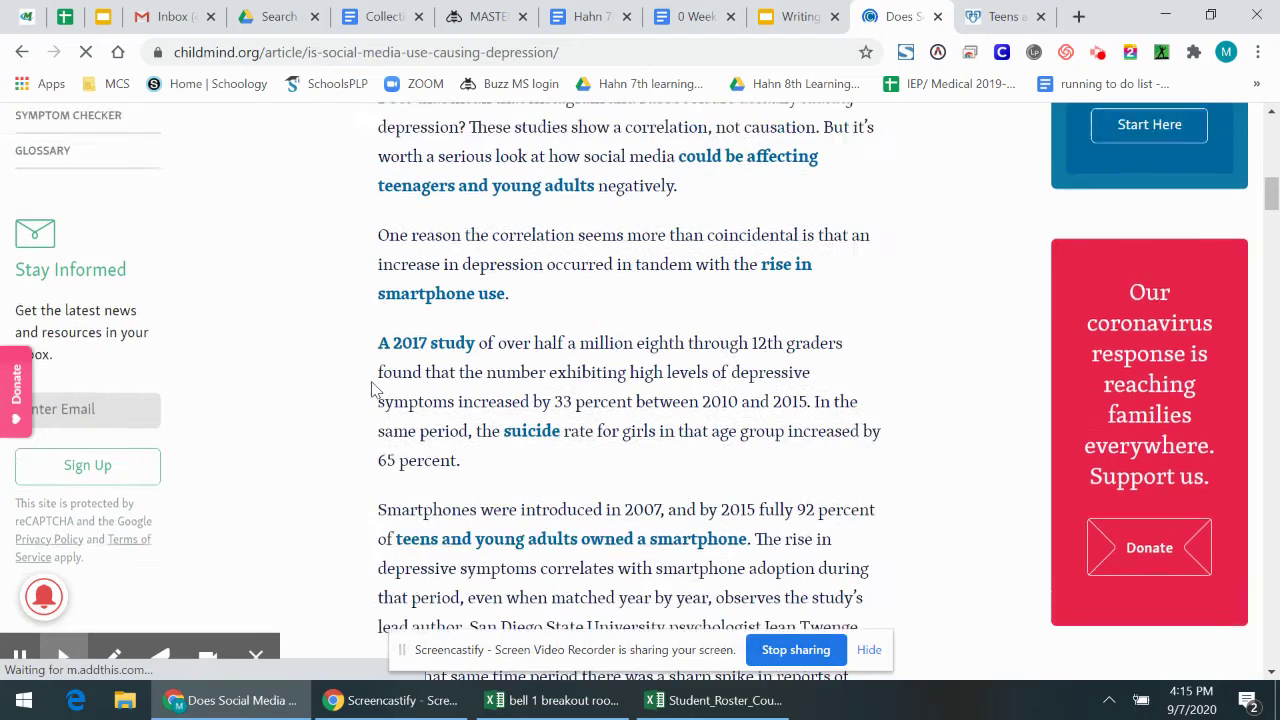
pyautogui.click(370, 322)
pyautogui.tripleClick(471, 323)
pyautogui.click(508, 323)
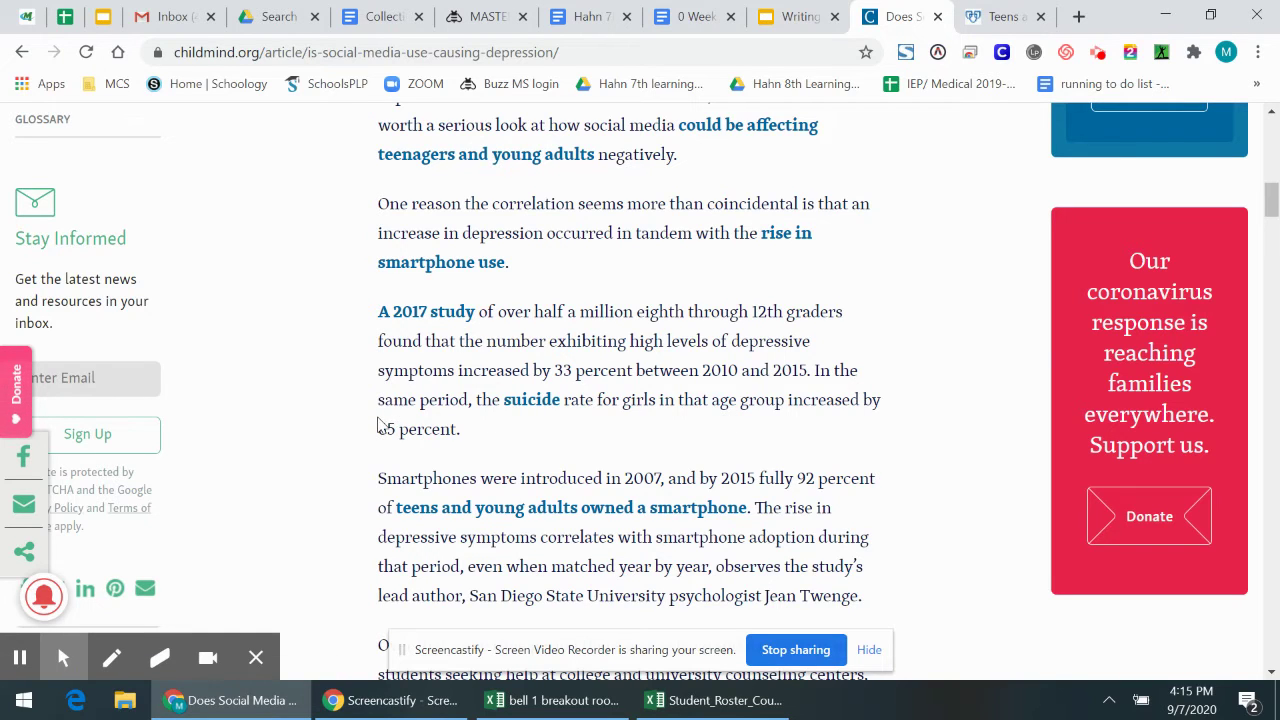
pyautogui.moveTo(377, 311); pyautogui.dragTo(468, 440)
pyautogui.hotkey('ctrl', 'c')
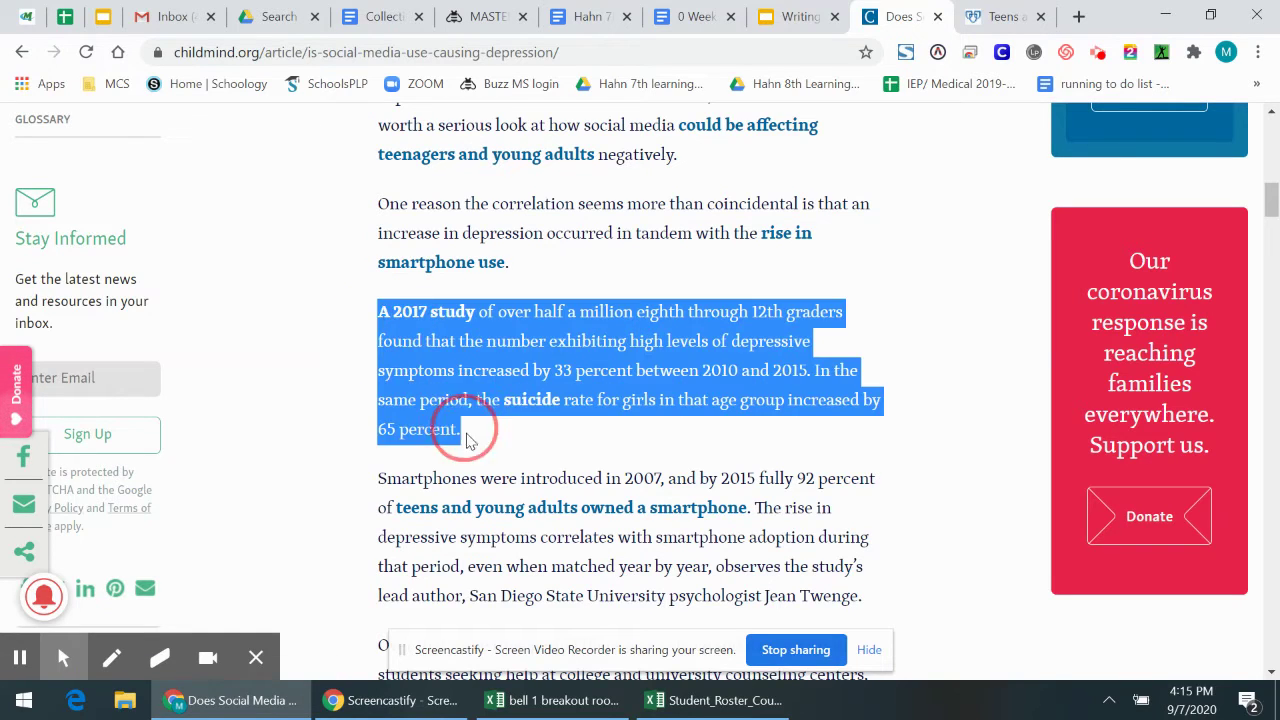
pyautogui.click(366, 10)
# Paste the copied 2017 study quote into row 1 of the quotes table
pyautogui.click(366, 471)
pyautogui.scroll(-4, 371, 469)
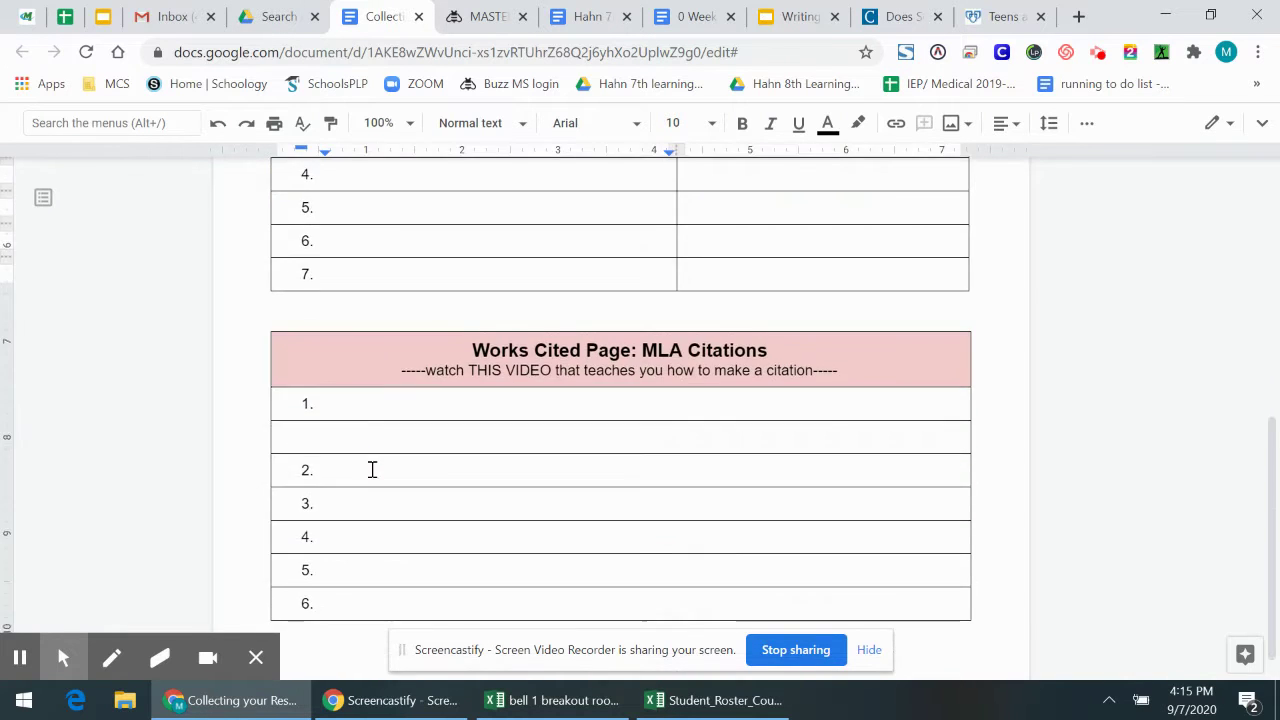
pyautogui.scroll(4, 372, 469)
pyautogui.scroll(-3, 376, 440)
pyautogui.rightClick(376, 418)
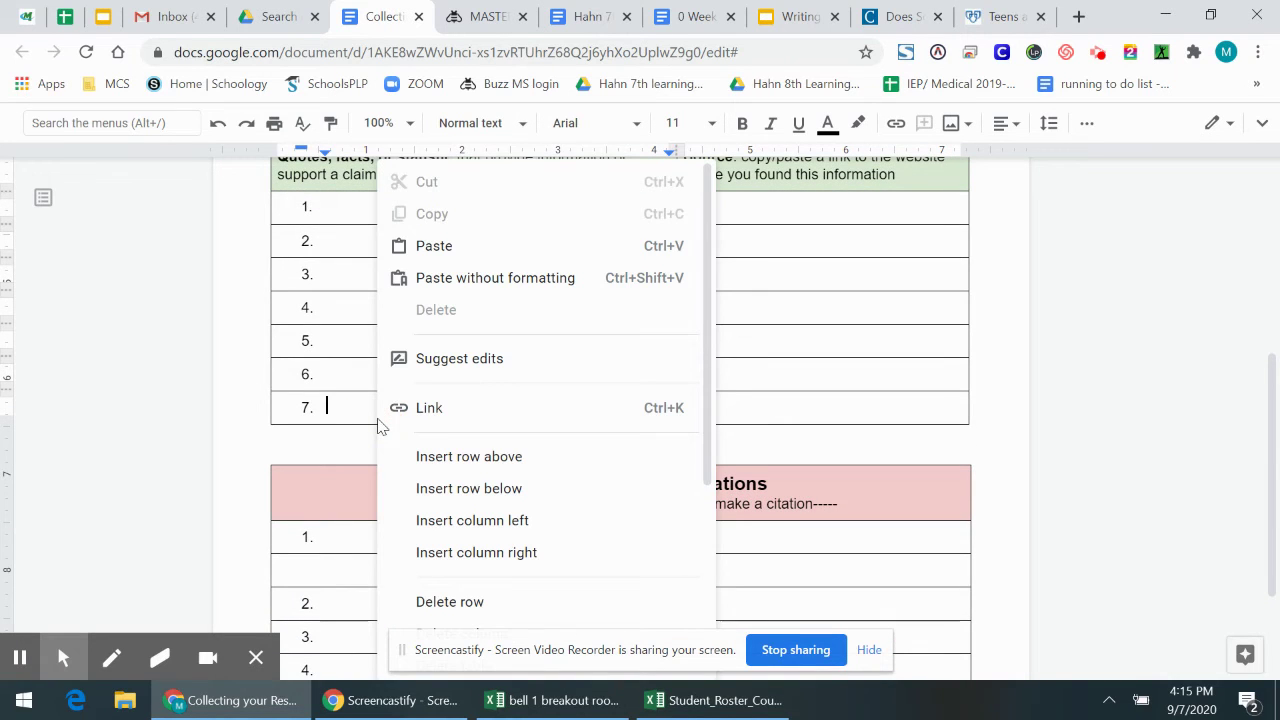
pyautogui.rightClick(360, 422)
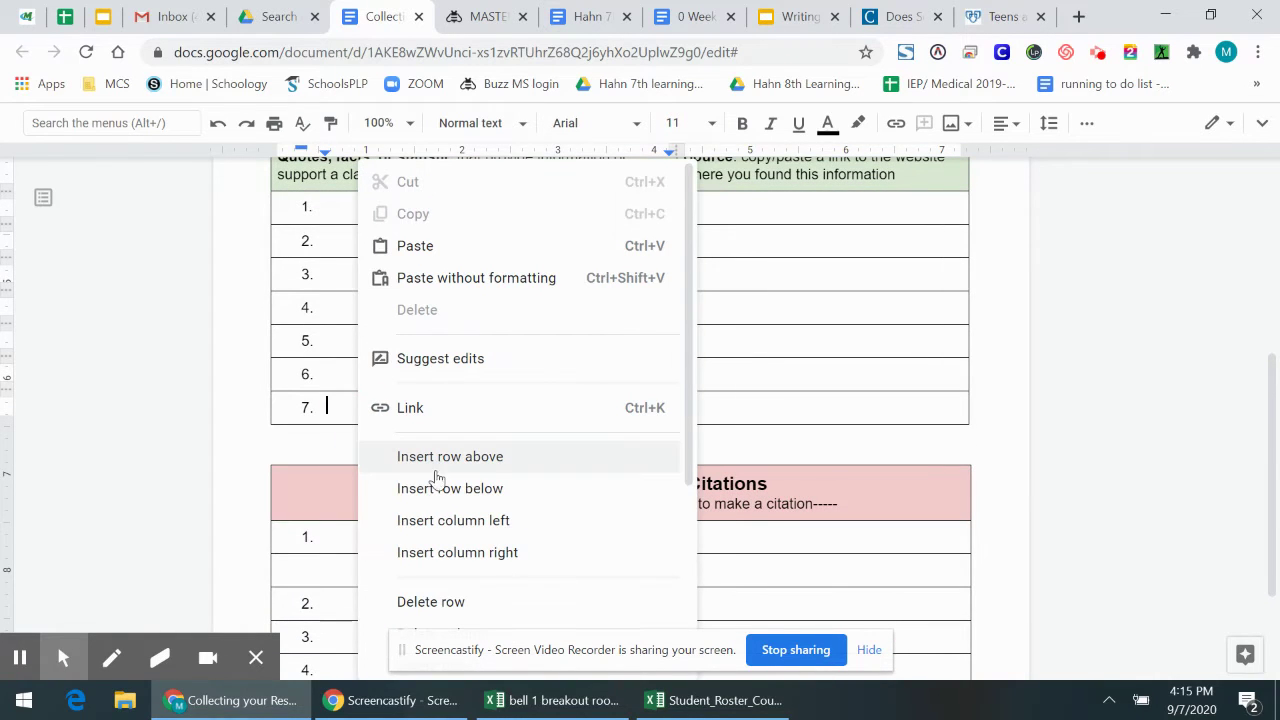
pyautogui.click(337, 407)
pyautogui.click(357, 209)
pyautogui.hotkey('ctrl', 'v')
# Set the pasted quote to 10 pt font size
pyautogui.moveTo(549, 329); pyautogui.dragTo(314, 213)
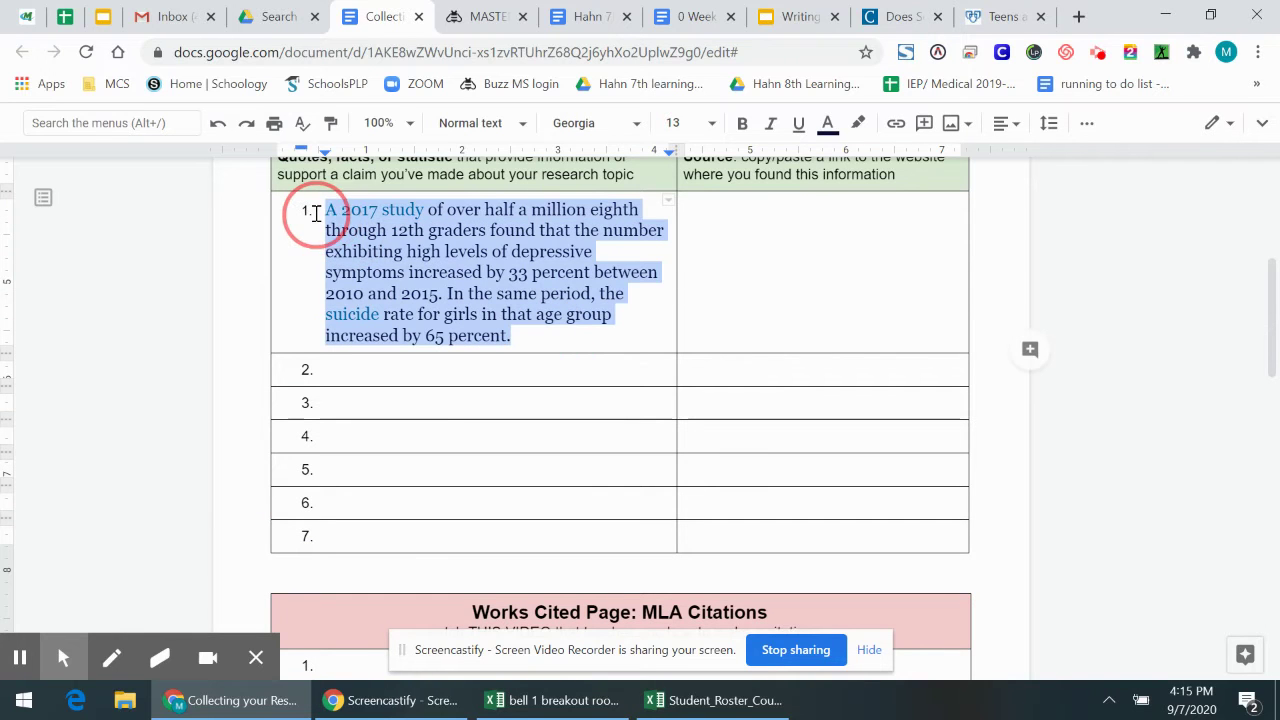
pyautogui.click(703, 122)
pyautogui.click(686, 221)
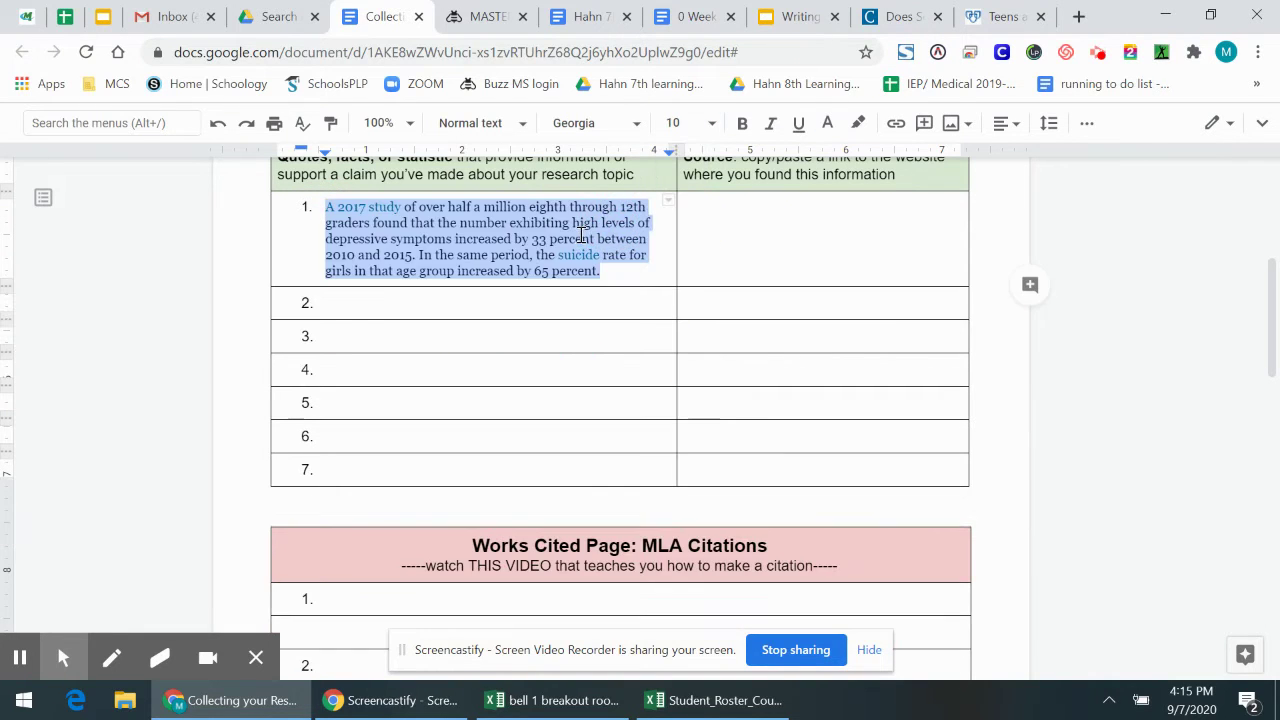
pyautogui.click(634, 277)
pyautogui.scroll(2, 634, 277)
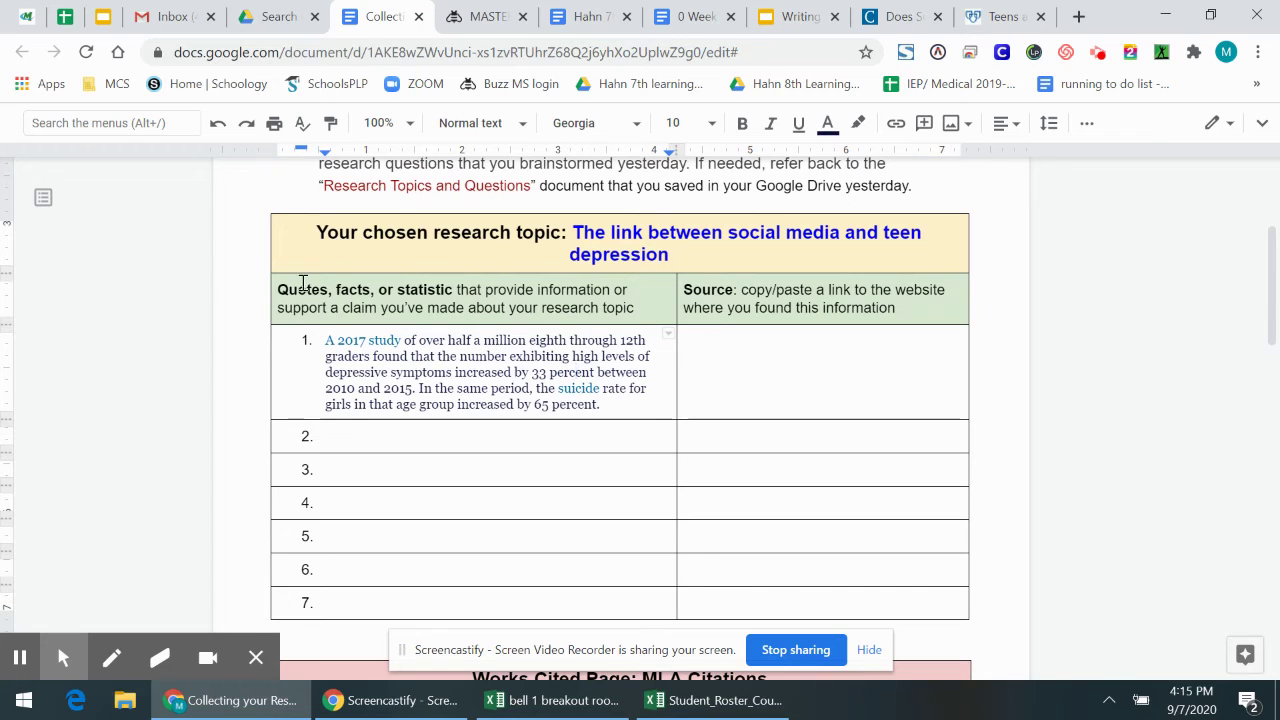
pyautogui.moveTo(298, 289); pyautogui.dragTo(634, 309)
pyautogui.click(634, 309)
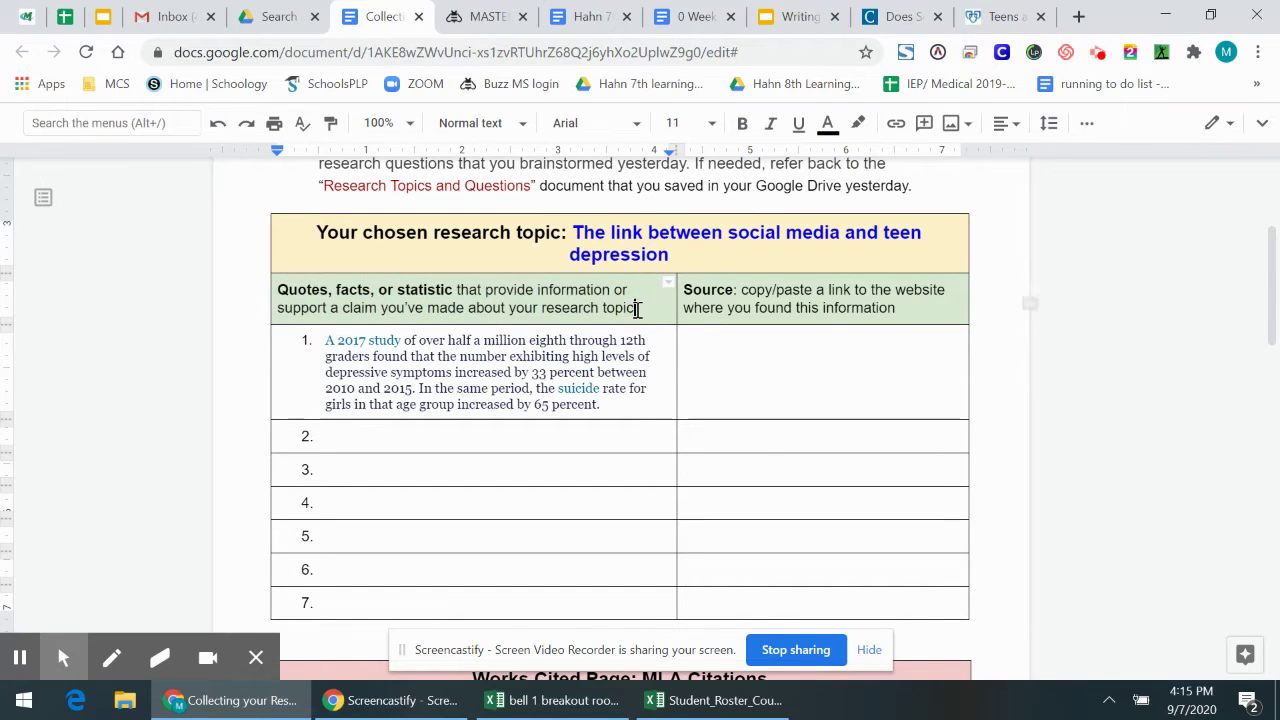
# Copy the childmind.org article's web address from the address bar
pyautogui.click(745, 387)
pyautogui.click(920, 310)
pyautogui.click(895, 16)
pyautogui.click(640, 55)
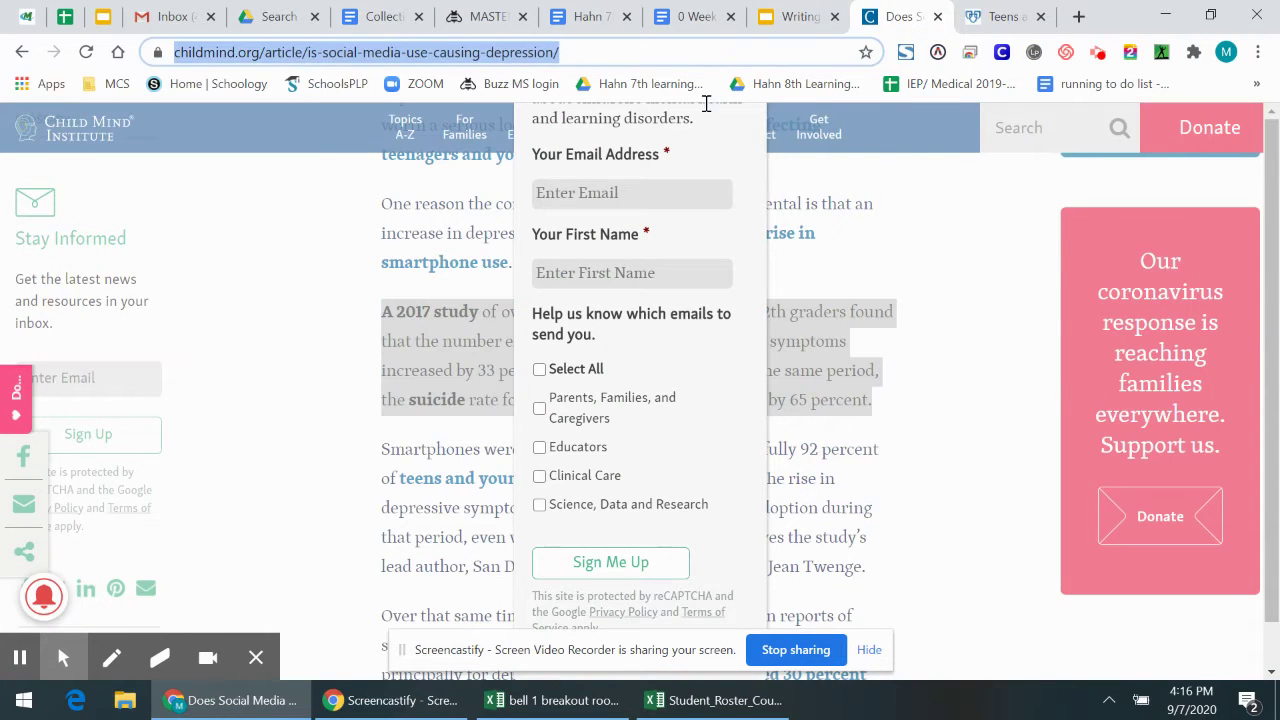
pyautogui.click(766, 177)
pyautogui.click(677, 51)
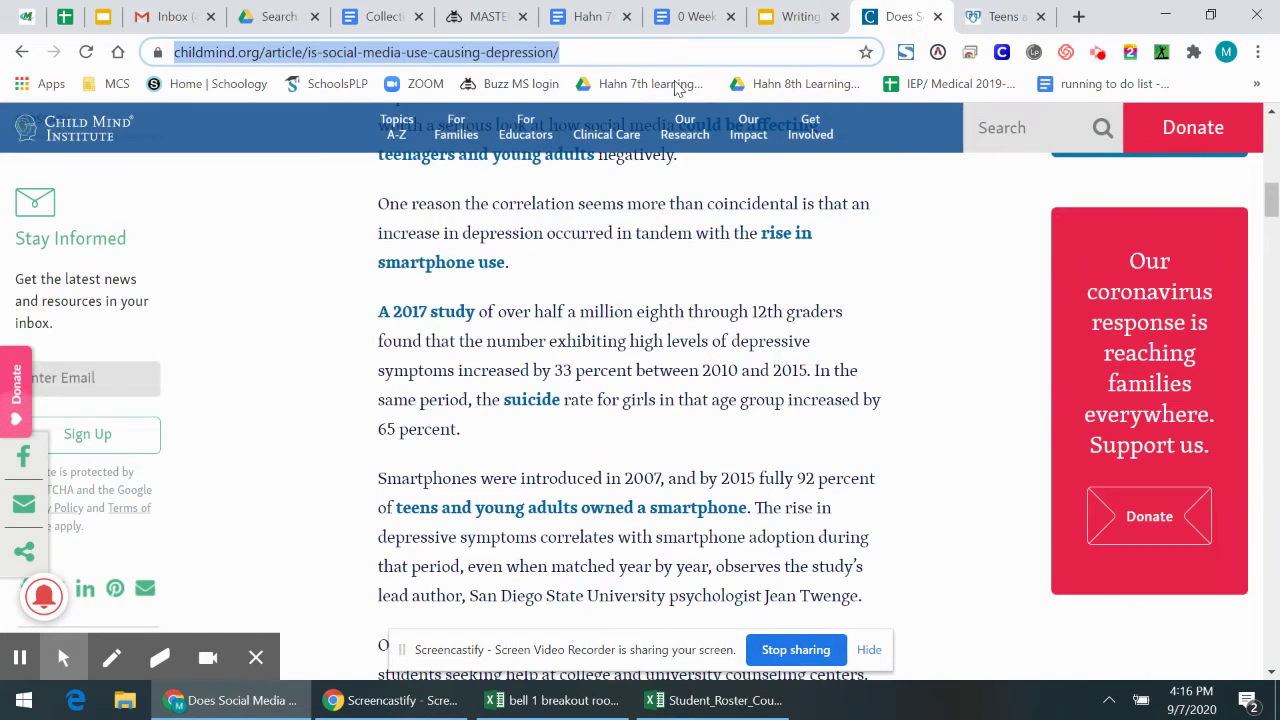
pyautogui.rightClick(638, 52)
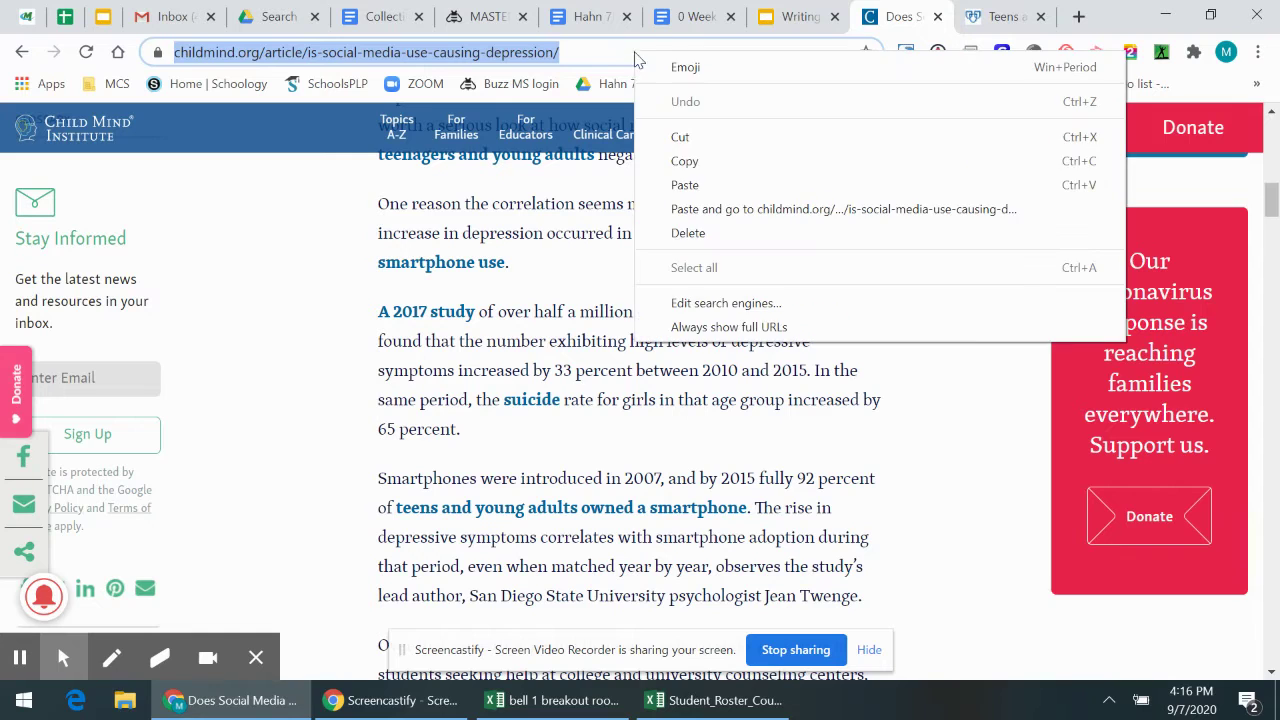
pyautogui.click(682, 161)
# Paste the article address into row 1's Source cell
pyautogui.click(600, 12)
pyautogui.click(368, 10)
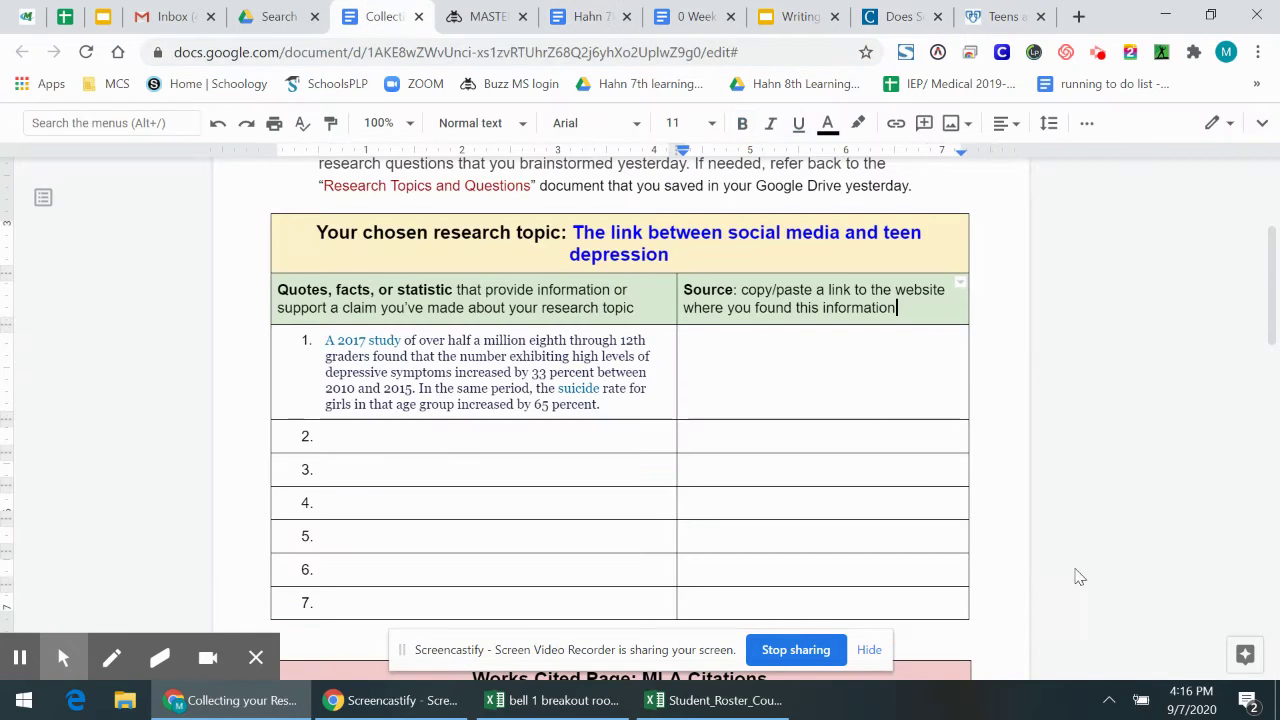
pyautogui.click(854, 386)
pyautogui.hotkey('ctrl', 'v')
pyautogui.click(854, 449)
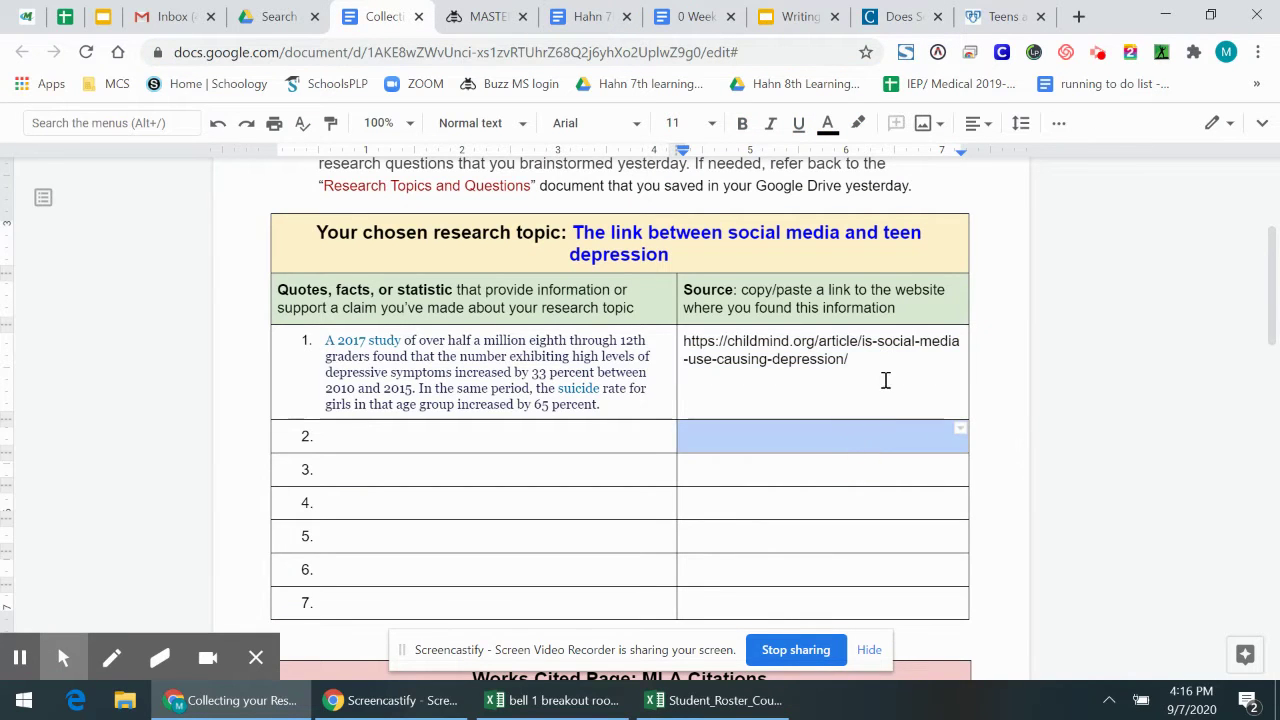
pyautogui.click(886, 369)
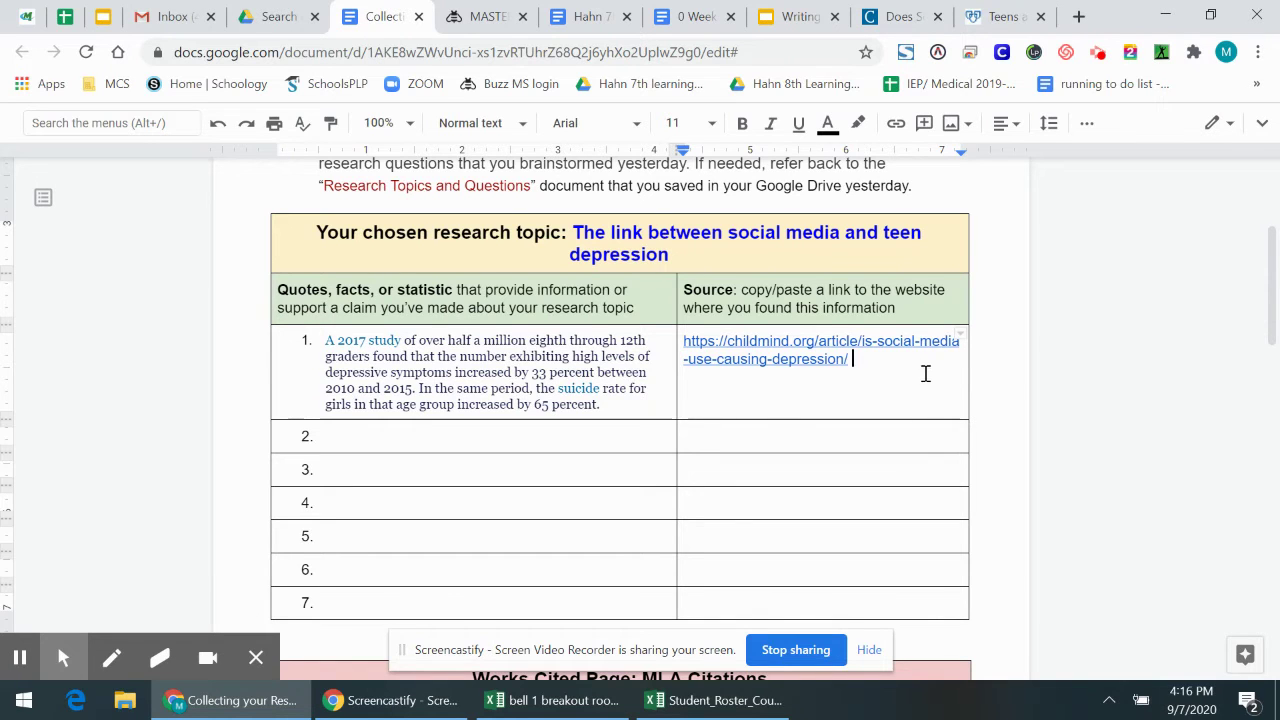
# End the row 1 quote with a closing quotation mark and the author citation (Miller)
pyautogui.scroll(-1, 923, 371)
pyautogui.scroll(1, 923, 371)
pyautogui.click(641, 408)
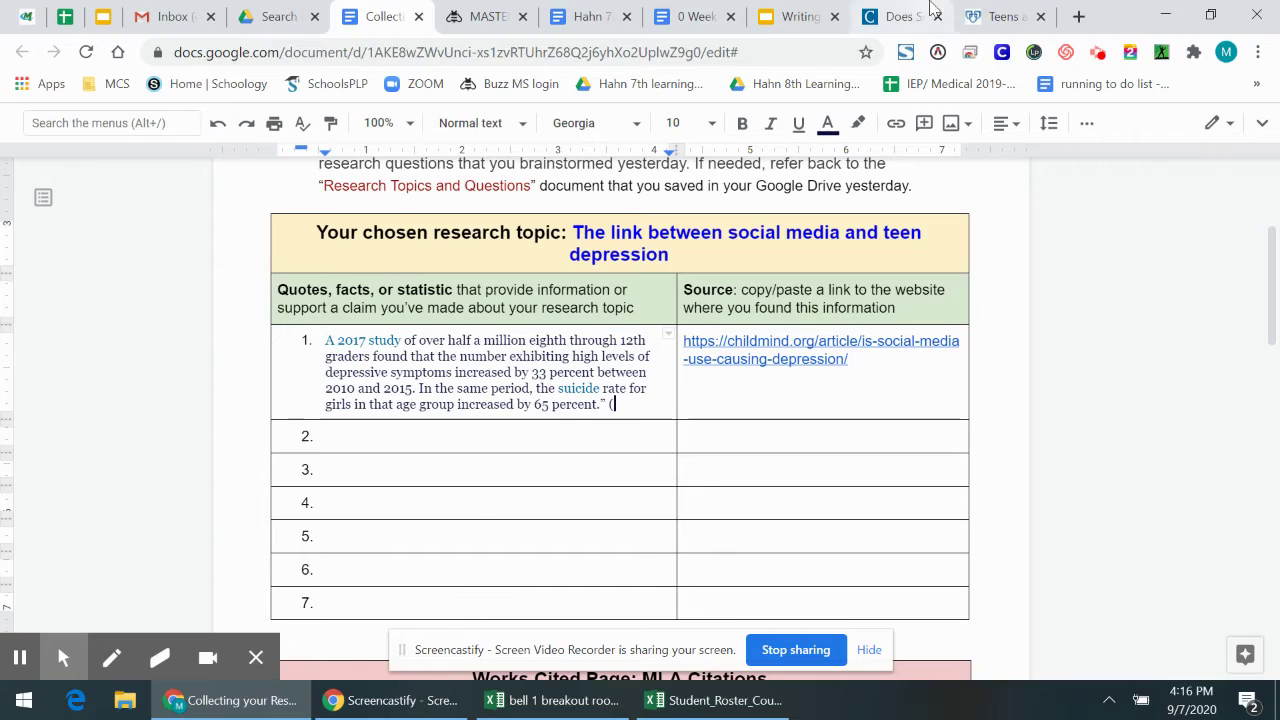
pyautogui.click(900, 16)
pyautogui.scroll(4, 447, 340)
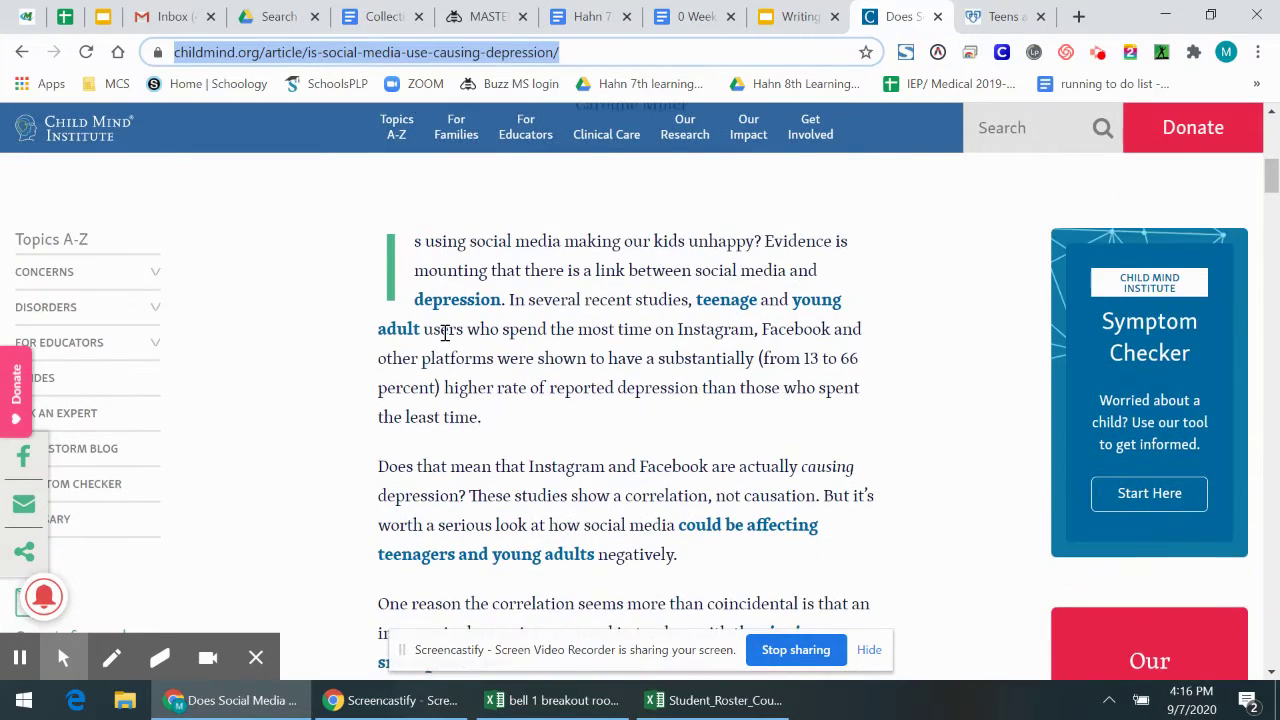
pyautogui.scroll(4, 440, 336)
pyautogui.moveTo(572, 372); pyautogui.dragTo(717, 391)
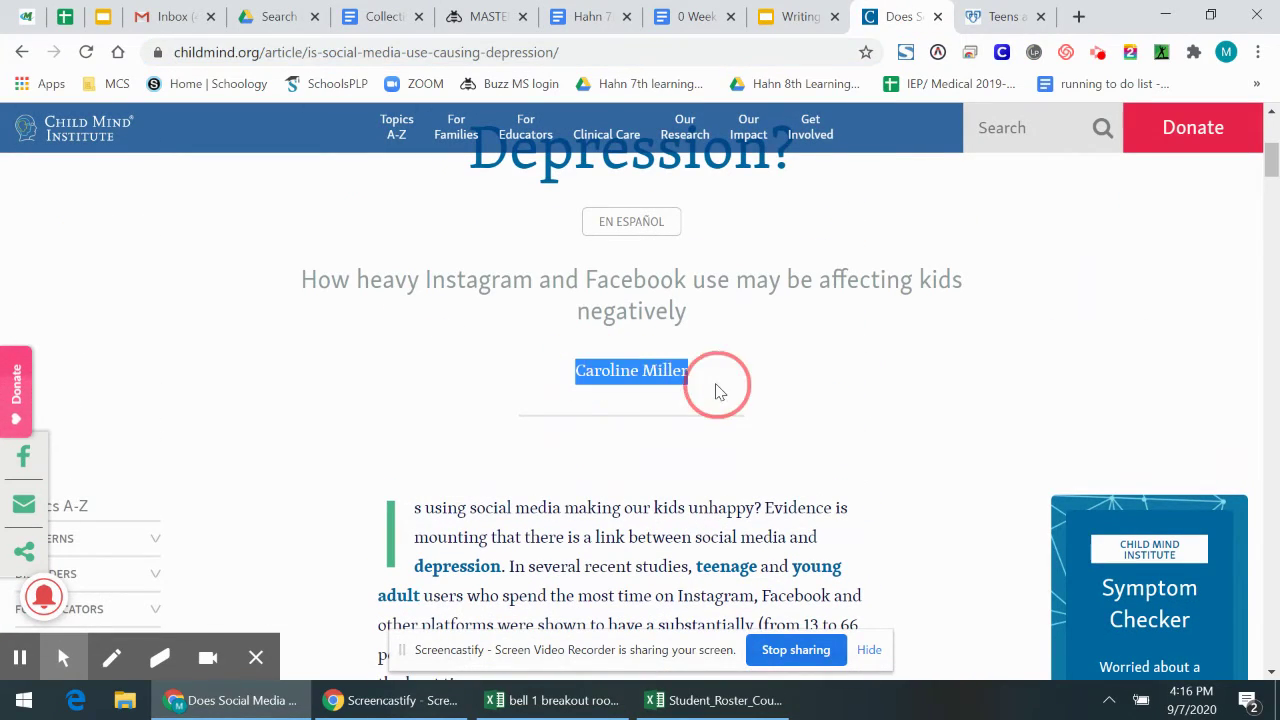
pyautogui.click(390, 18)
pyautogui.write('Miller')
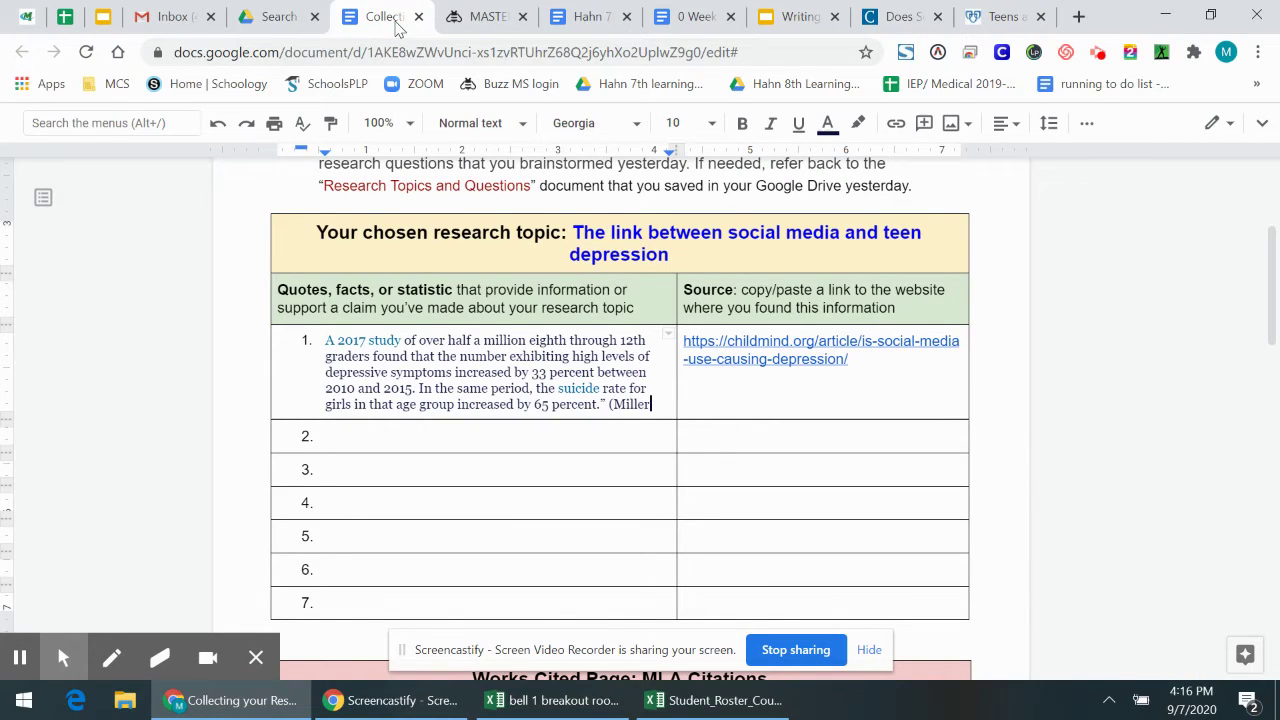
pyautogui.write(')')
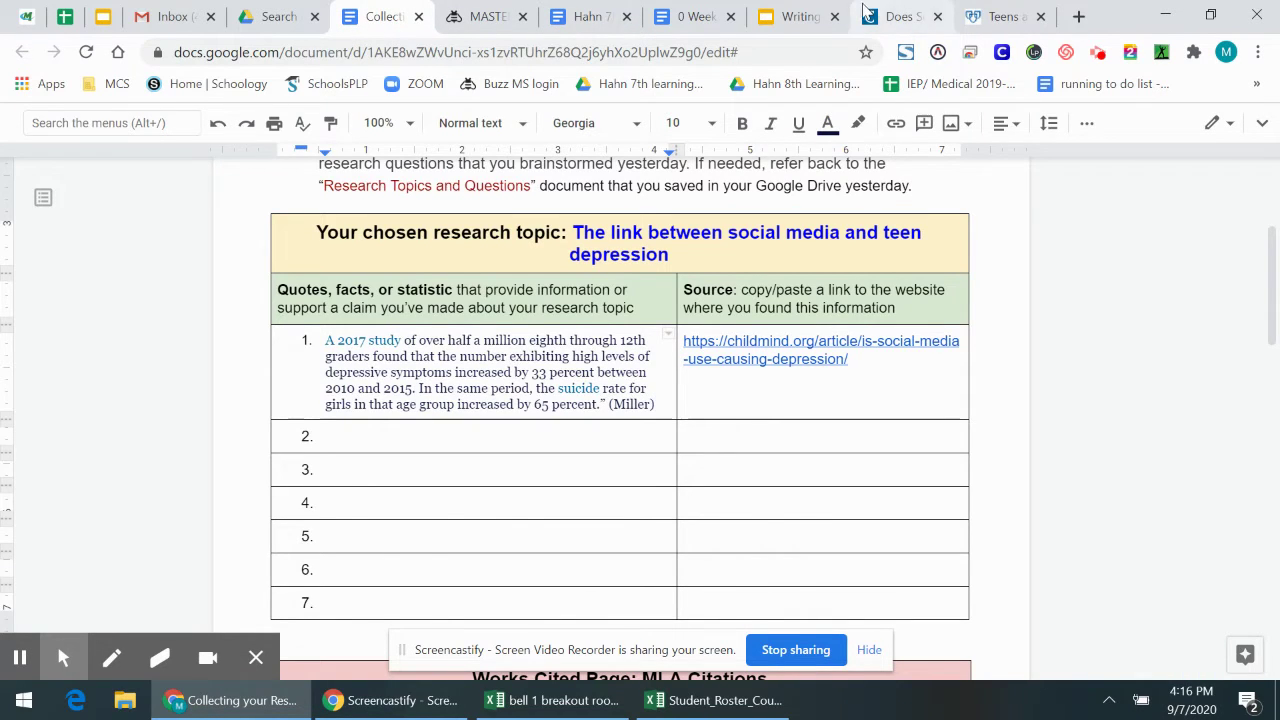
pyautogui.click(900, 17)
pyautogui.scroll(-3, 848, 340)
pyautogui.scroll(1, 848, 342)
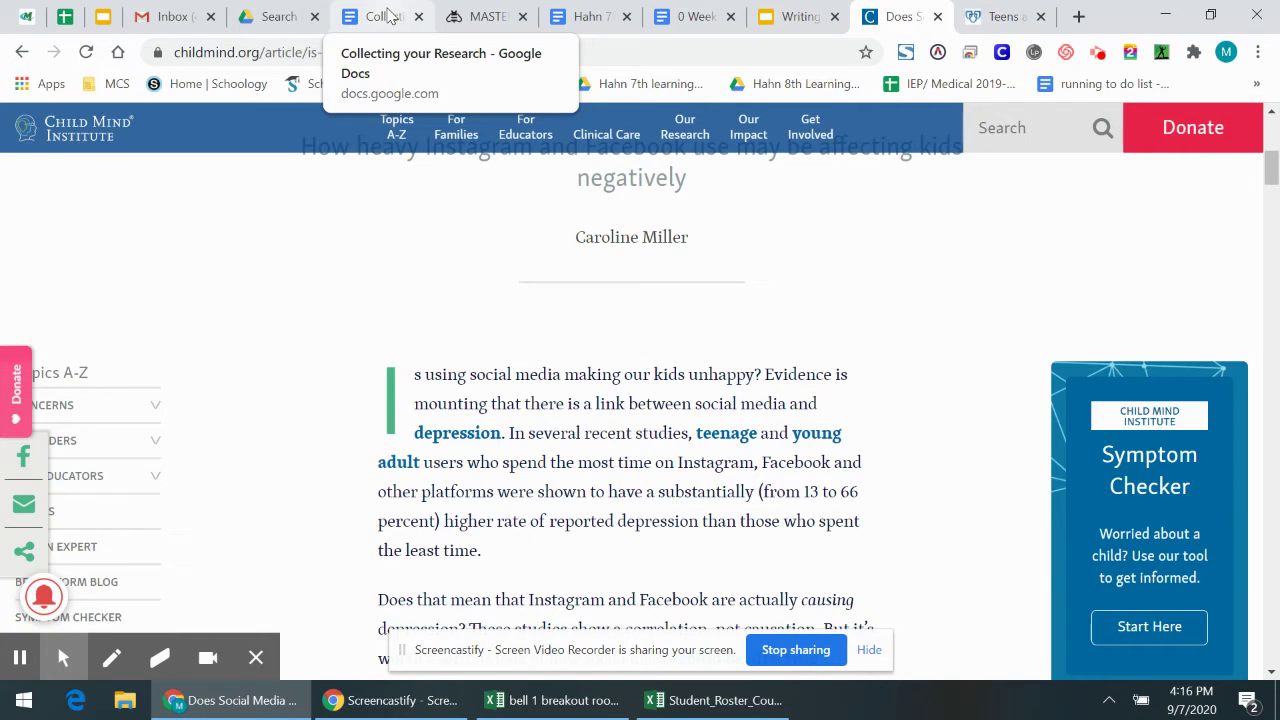
pyautogui.scroll(3, 837, 211)
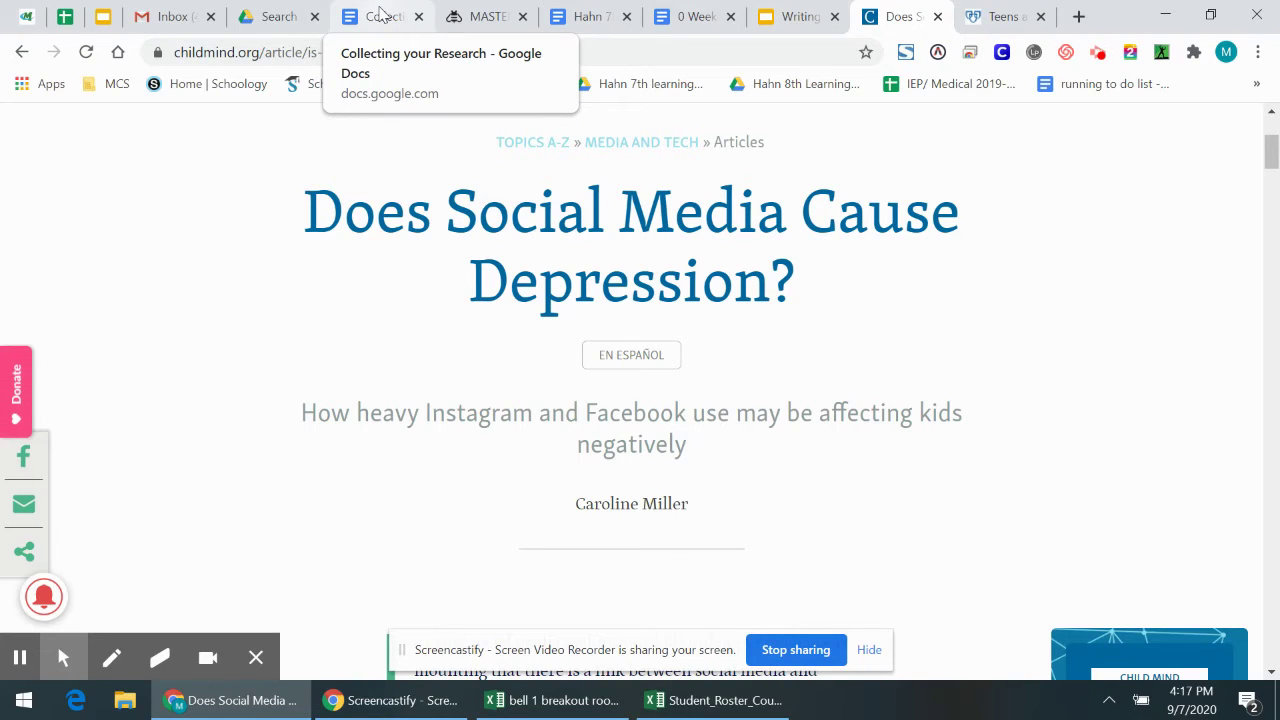
# Number the blank row under citation 1 in the Works Cited table as item 2
pyautogui.click(383, 14)
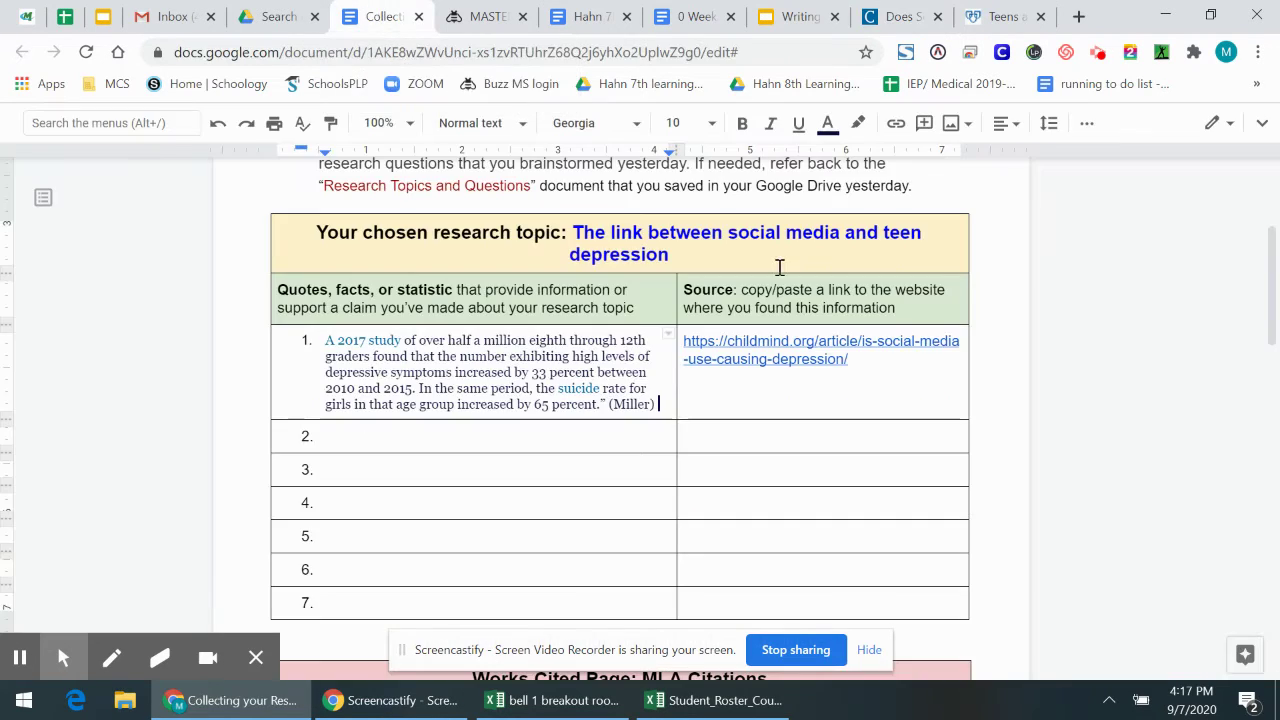
pyautogui.scroll(-3, 786, 308)
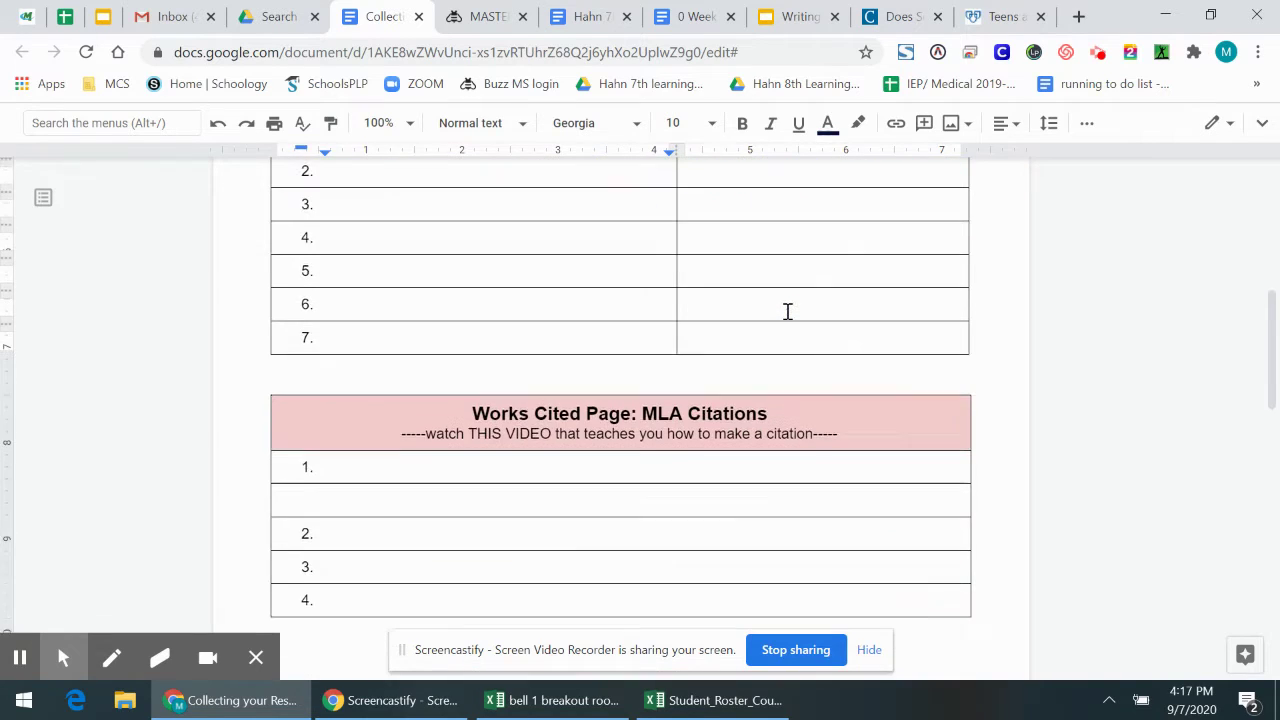
pyautogui.click(640, 469)
pyautogui.click(557, 489)
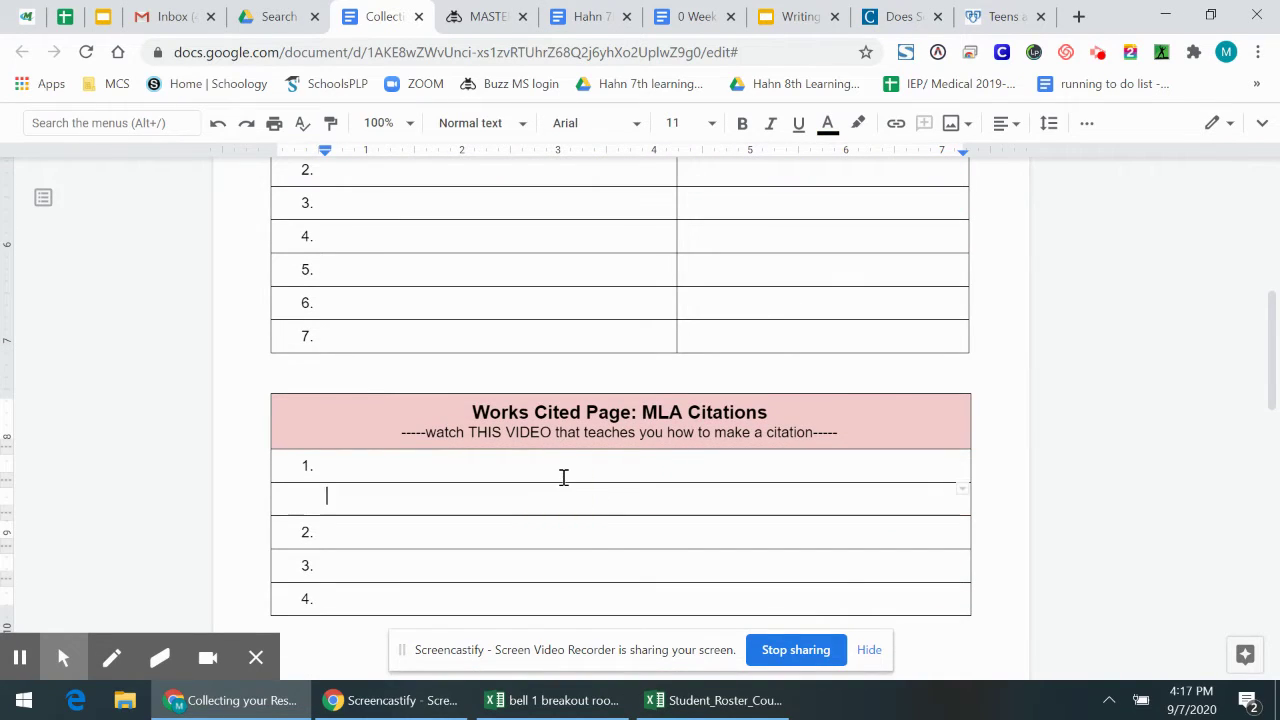
pyautogui.press('BackSpace')
pyautogui.hotkey('ctrl', 'shift', '7')
# Dismiss the link title suggestion on the pasted source address and return to Works Cited row 1
pyautogui.scroll(3, 602, 422)
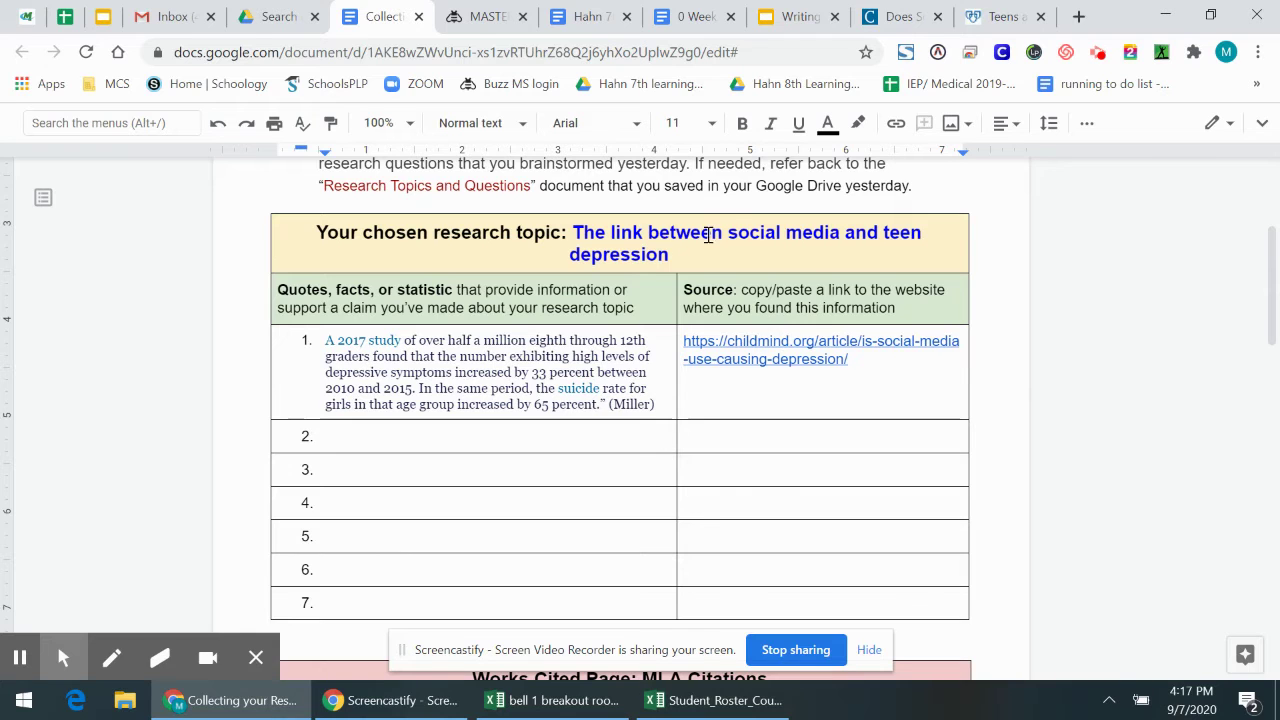
pyautogui.scroll(2, 634, 333)
pyautogui.scroll(-2, 630, 265)
pyautogui.click(828, 352)
pyautogui.click(904, 364)
pyautogui.scroll(-4, 903, 363)
pyautogui.click(380, 457)
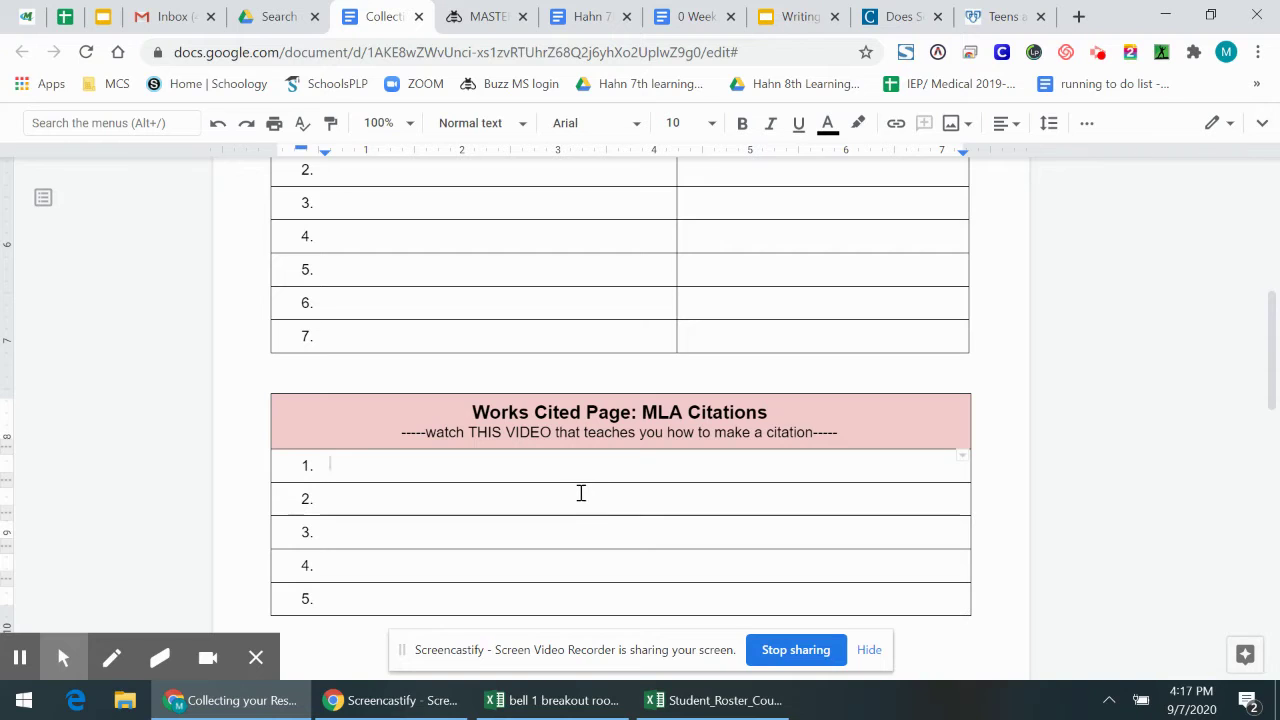
# Revisit the quote, then select the last Works Cited row, row 5
pyautogui.scroll(1, 567, 451)
pyautogui.scroll(2, 567, 451)
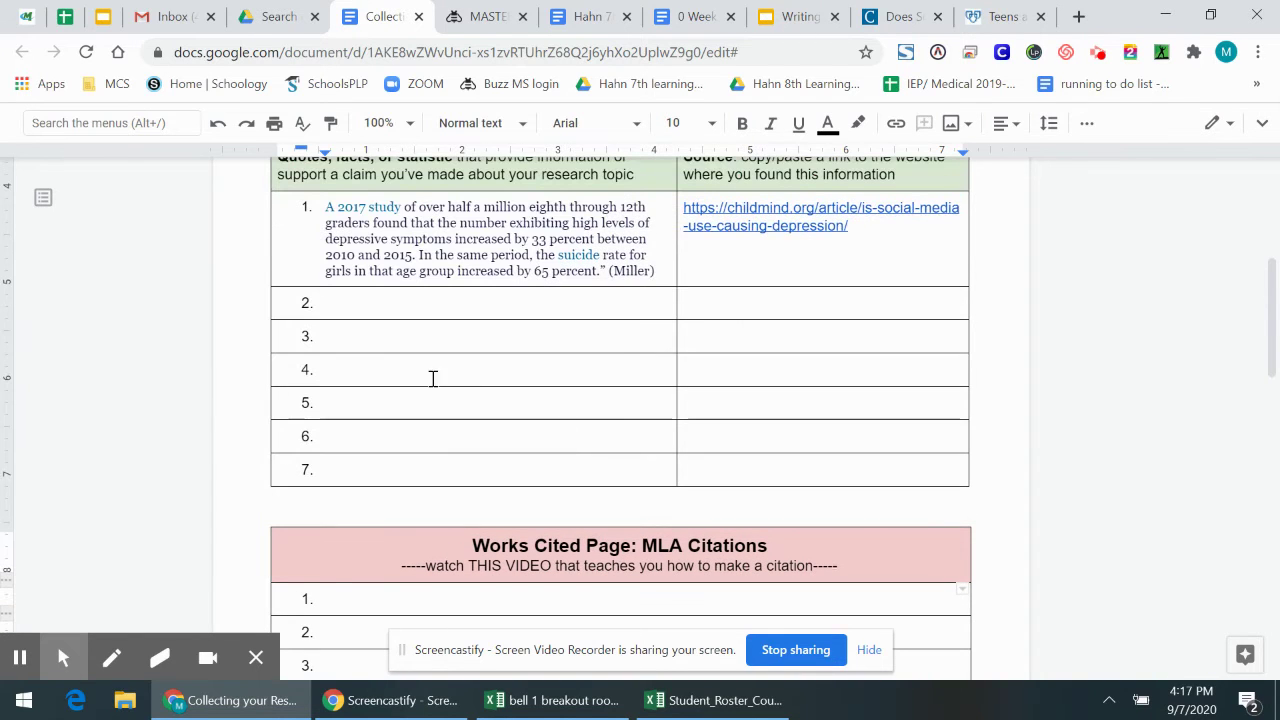
pyautogui.click(346, 236)
pyautogui.scroll(-4, 365, 350)
pyautogui.click(361, 340)
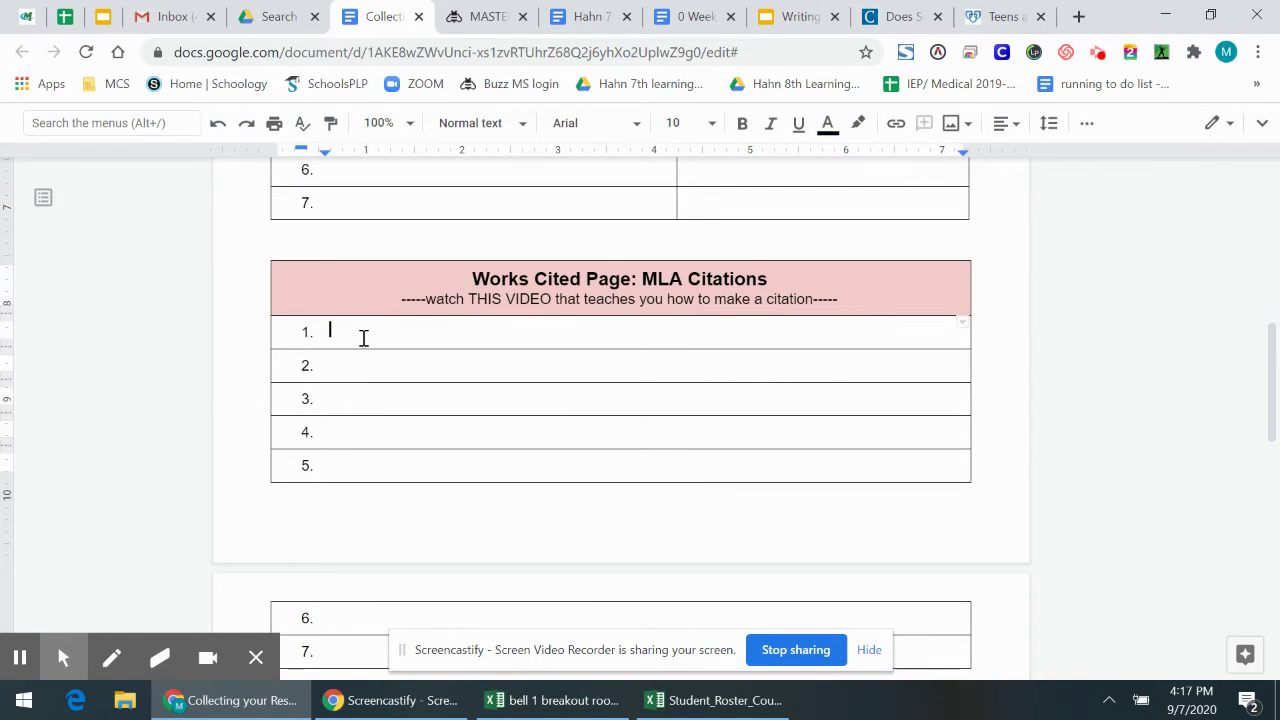
pyautogui.scroll(2, 372, 360)
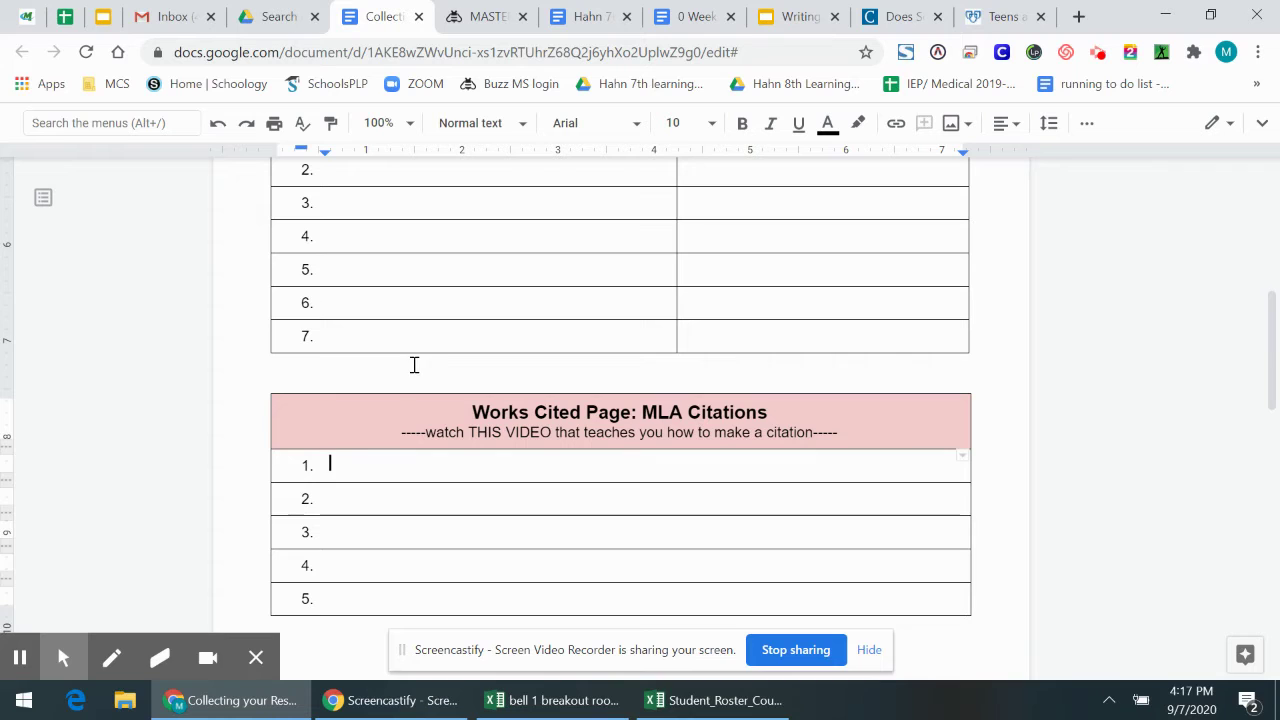
pyautogui.scroll(1, 566, 400)
pyautogui.scroll(-1, 569, 380)
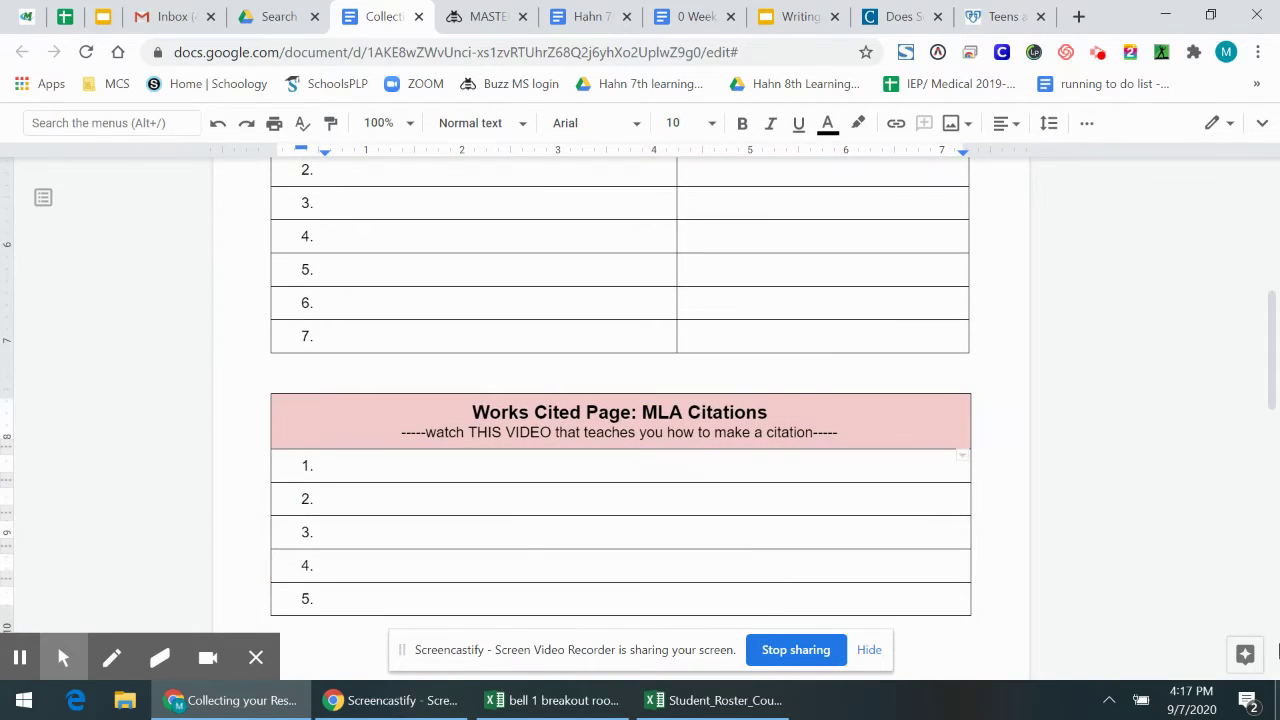
pyautogui.click(1189, 600)
pyautogui.click(1208, 640)
pyautogui.click(1245, 622)
pyautogui.click(1172, 614)
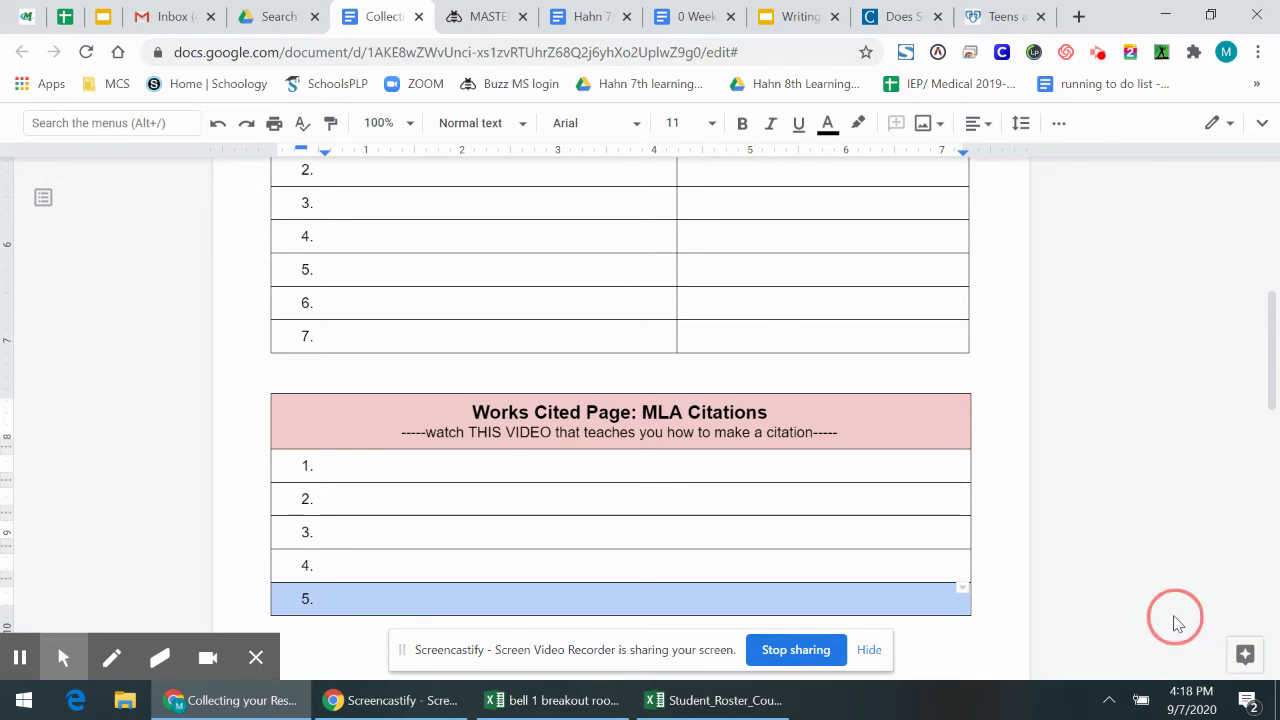
# Search Explore for the suggested 'link between social media and depression' to list web results
pyautogui.click(1230, 655)
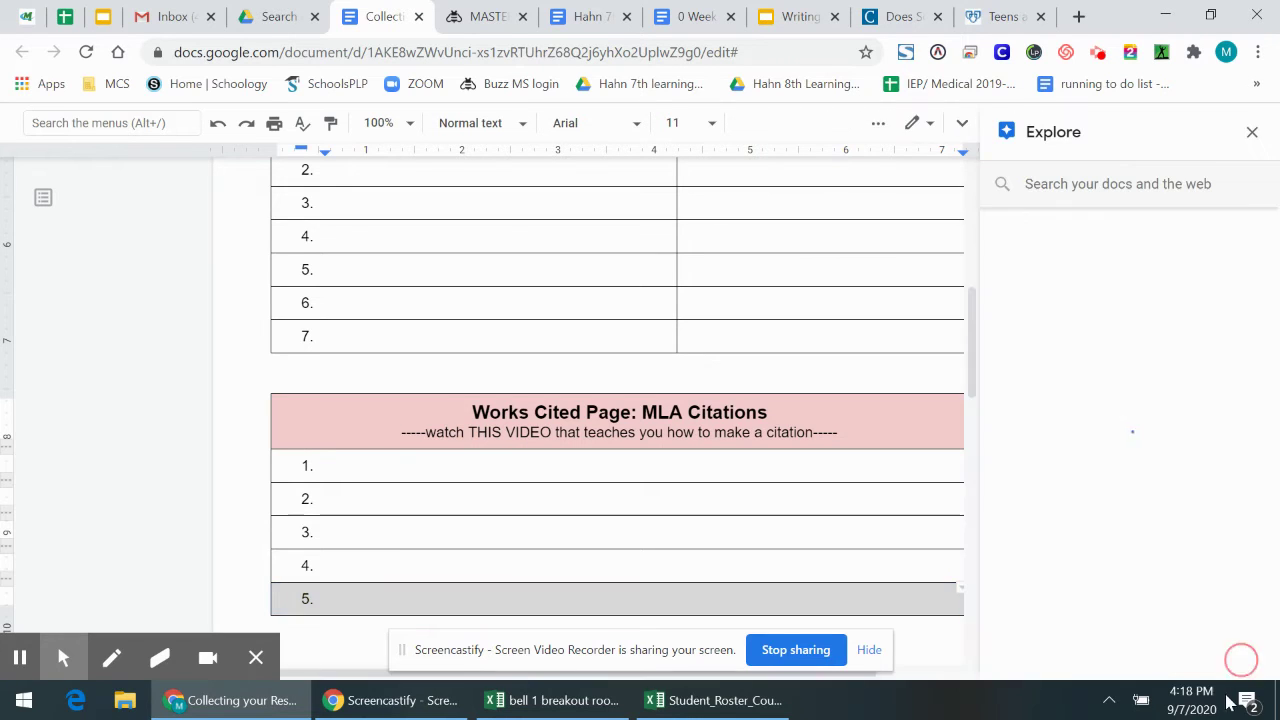
pyautogui.click(1083, 183)
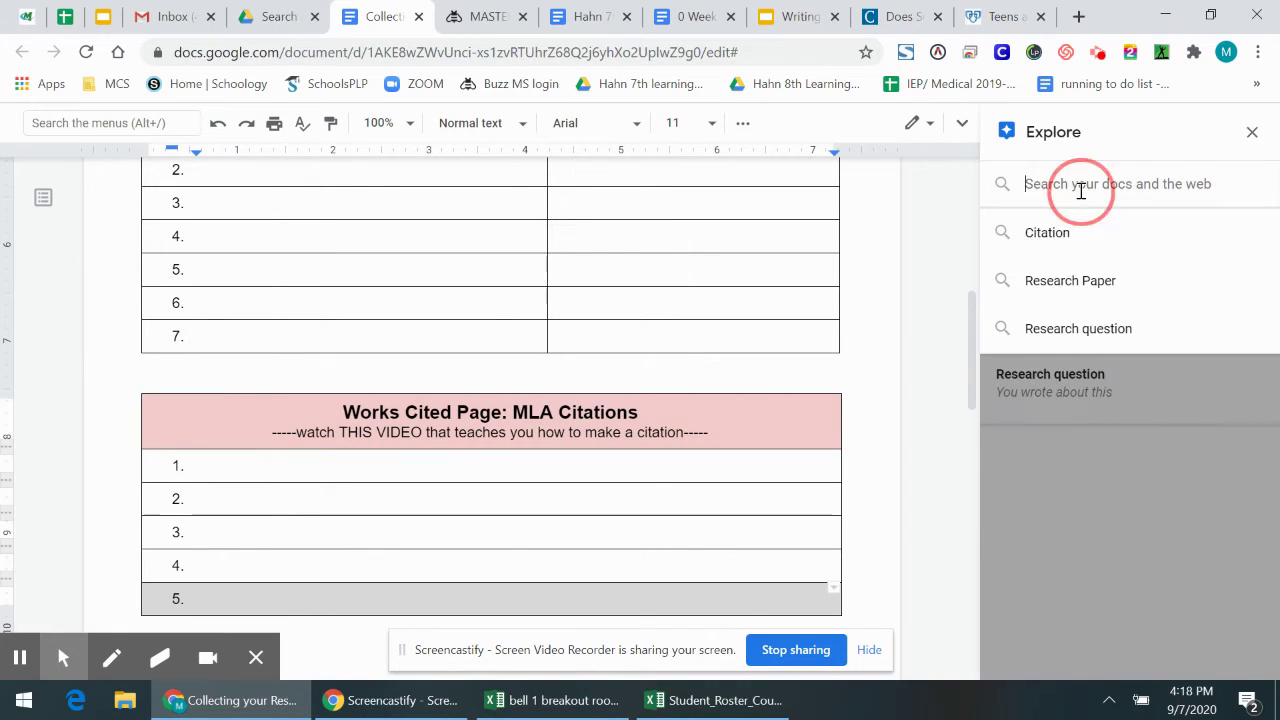
pyautogui.click(1135, 183)
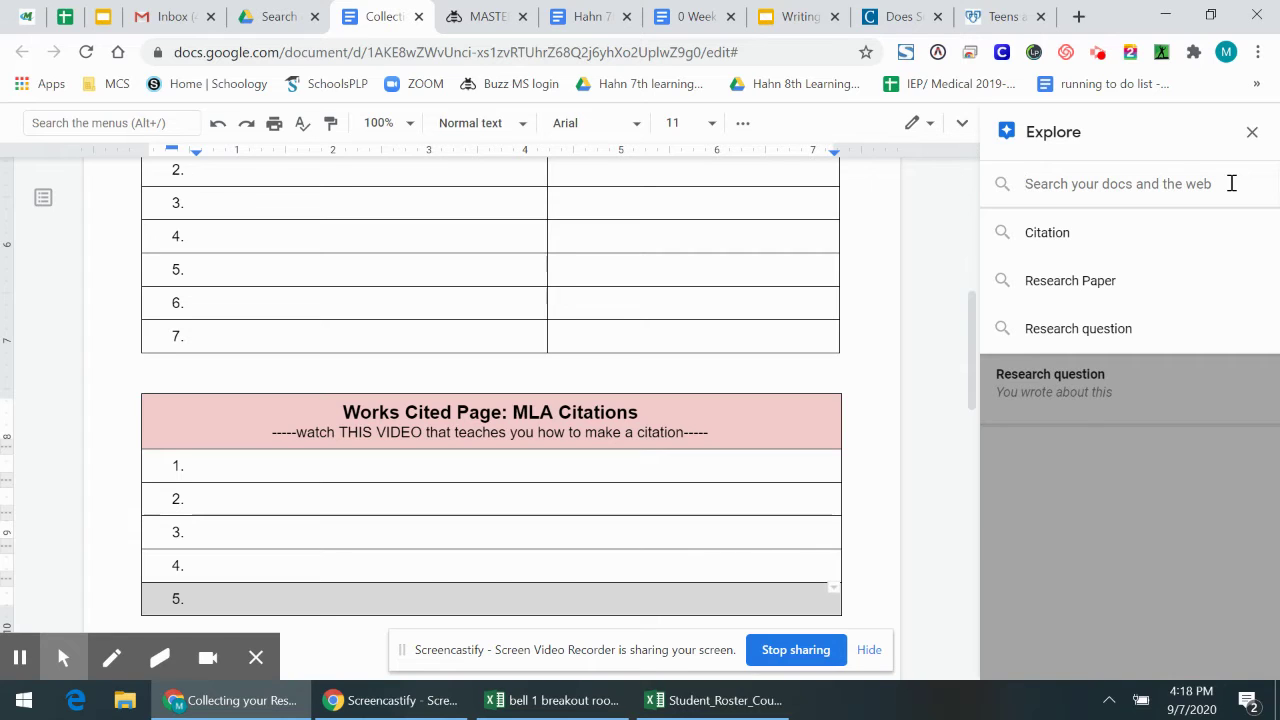
pyautogui.write('link between')
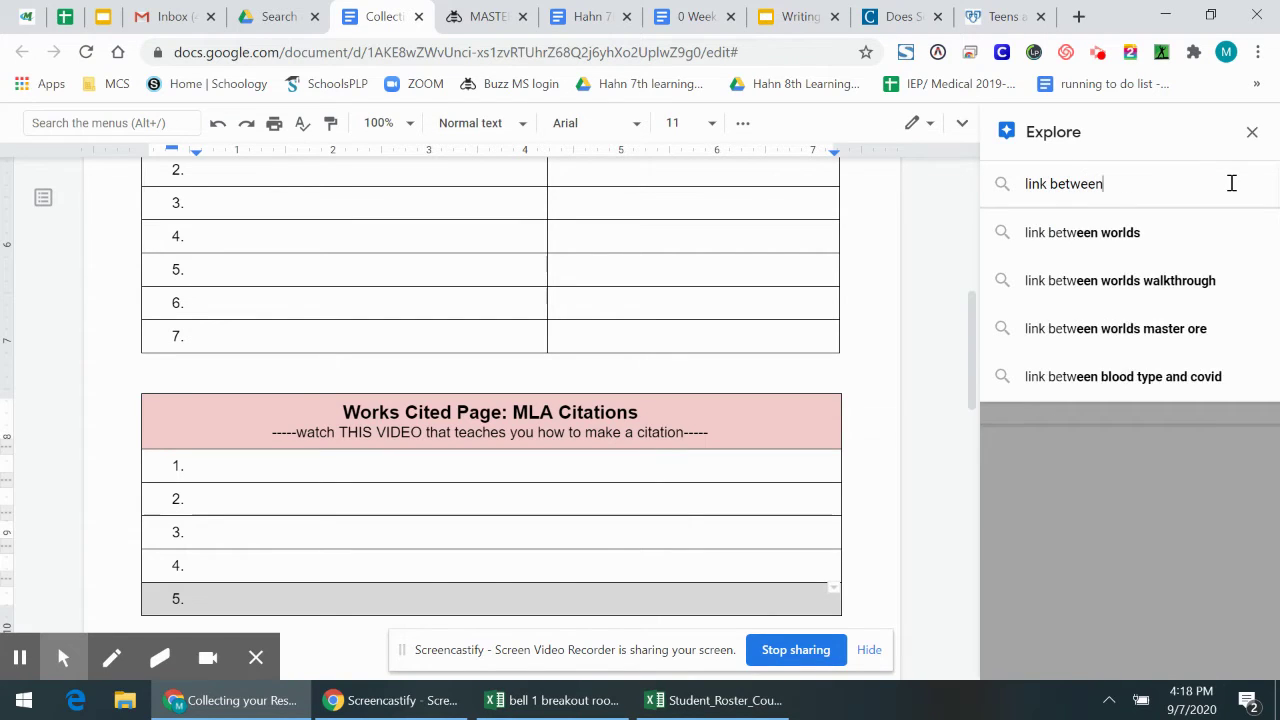
pyautogui.write(' social media and mental')
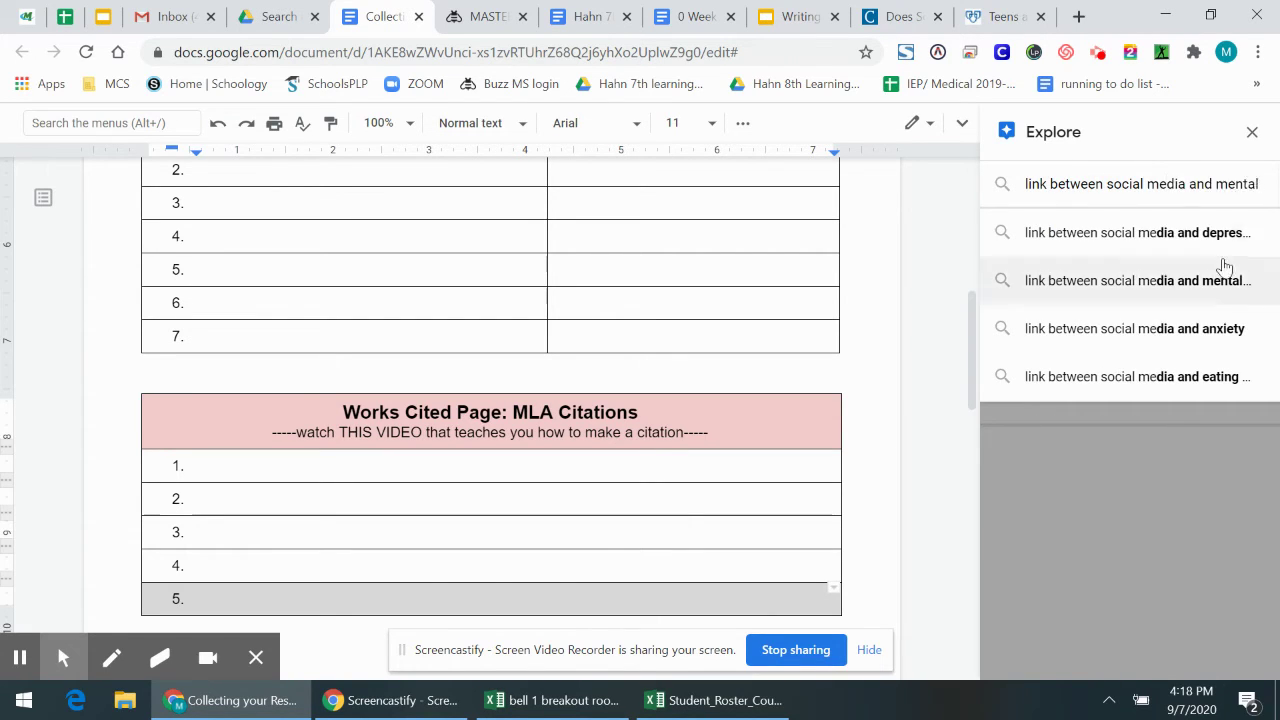
pyautogui.click(1220, 233)
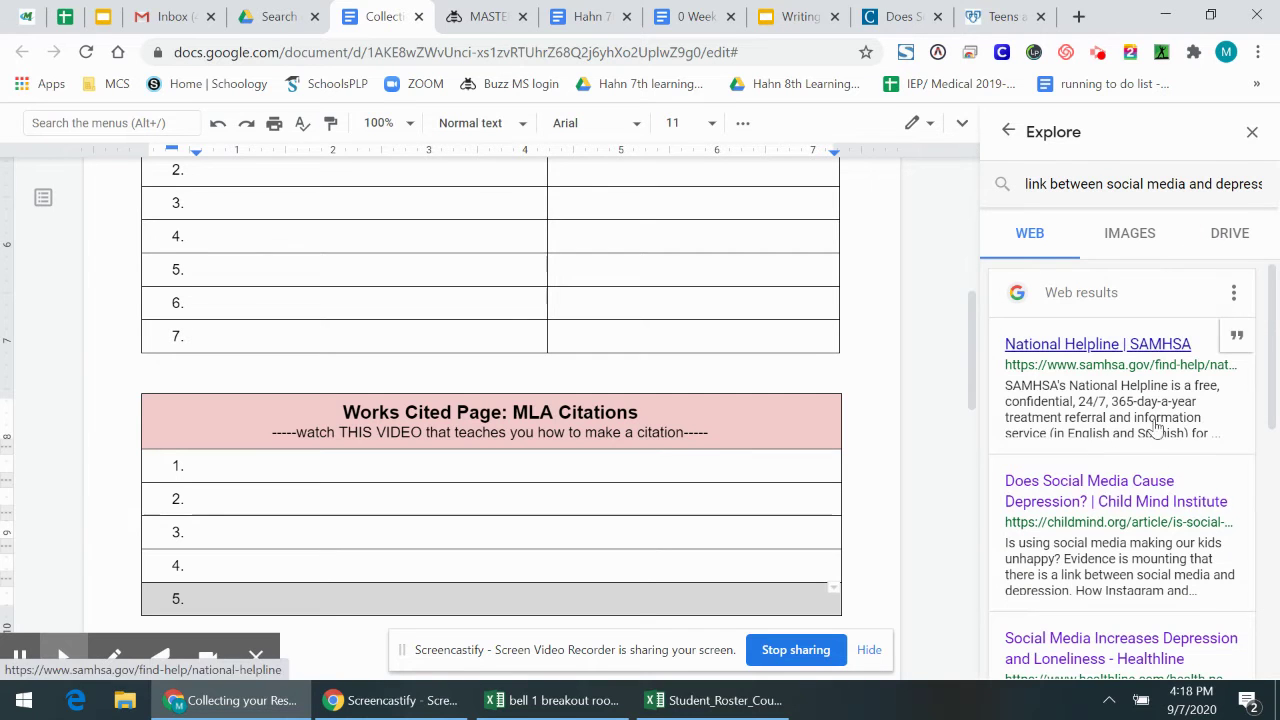
pyautogui.scroll(-5, 1160, 510)
pyautogui.scroll(5, 1175, 500)
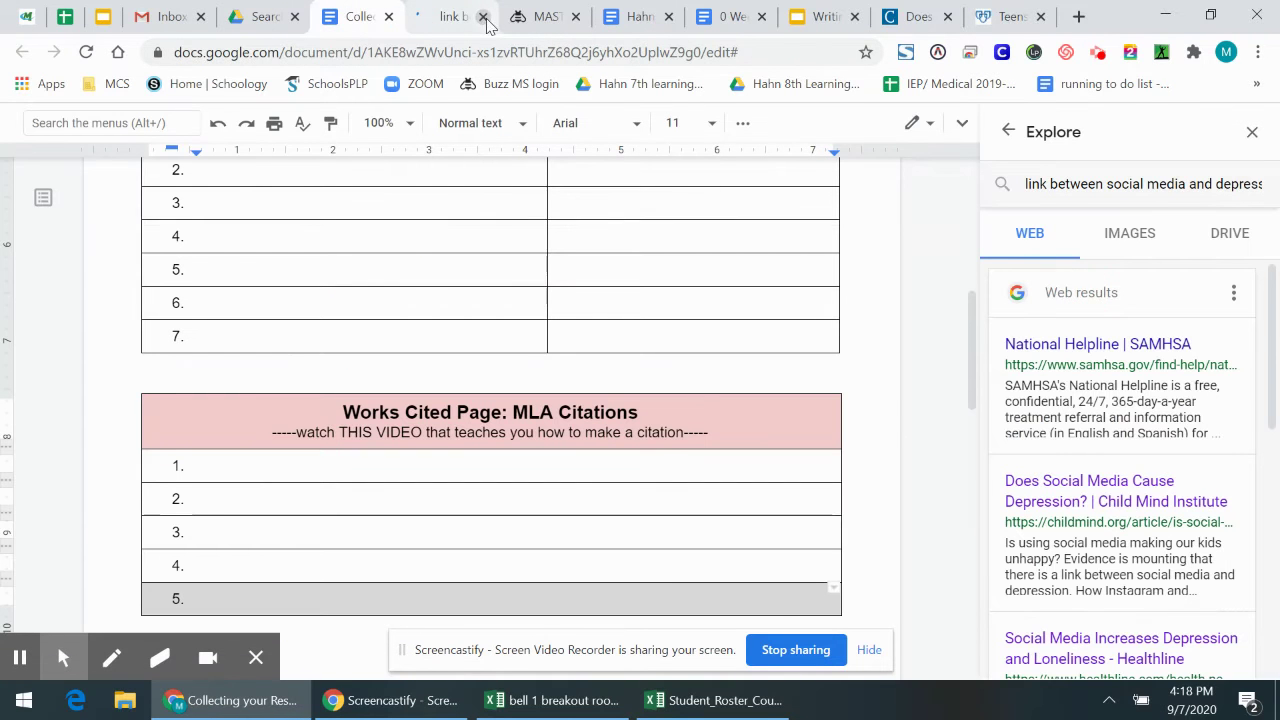
# Grab the childmind.org article's address from Chrome's address bar and return to the doc
pyautogui.click(890, 16)
pyautogui.click(724, 50)
pyautogui.hotkey('ctrl', 'c')
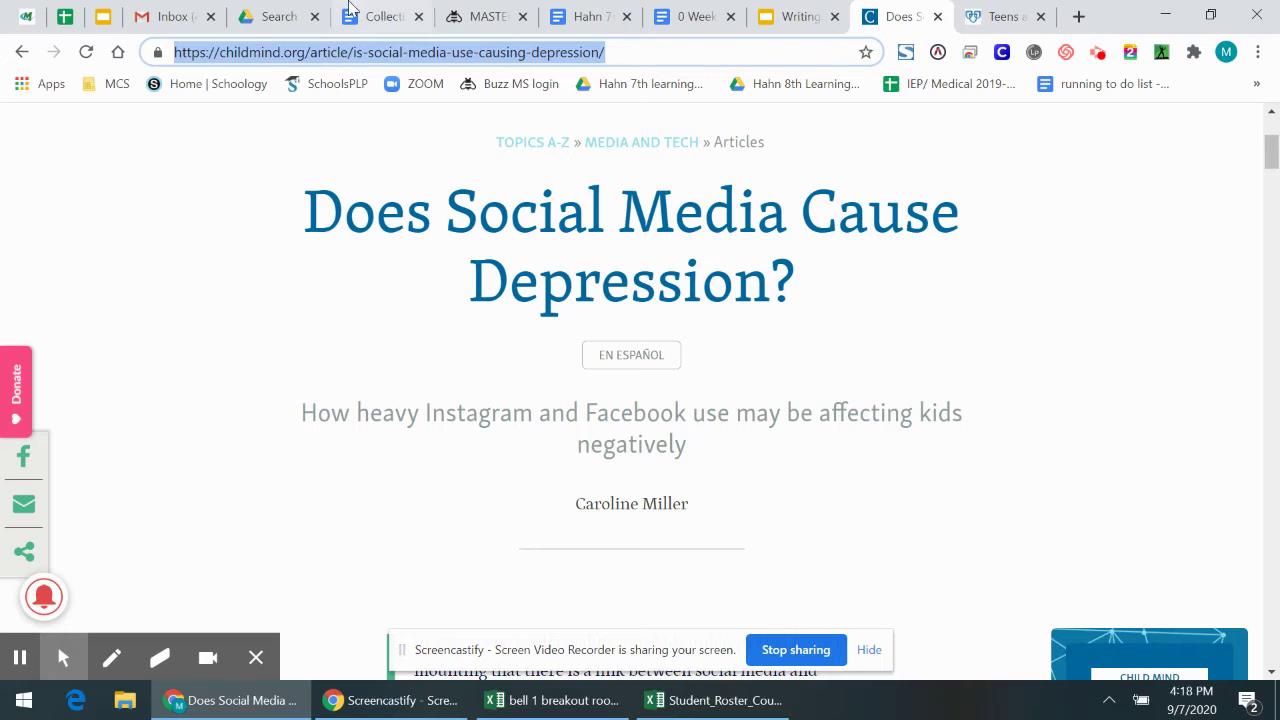
pyautogui.click(380, 16)
pyautogui.click(440, 12)
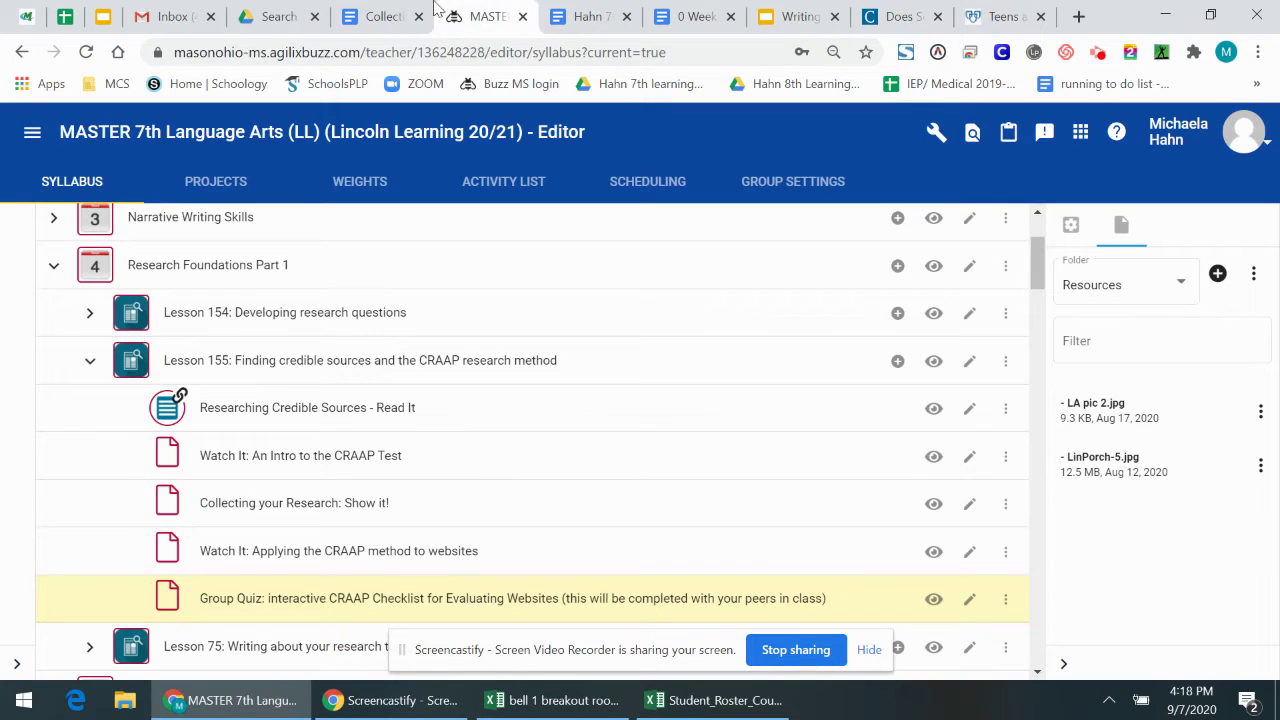
pyautogui.click(278, 16)
pyautogui.click(380, 16)
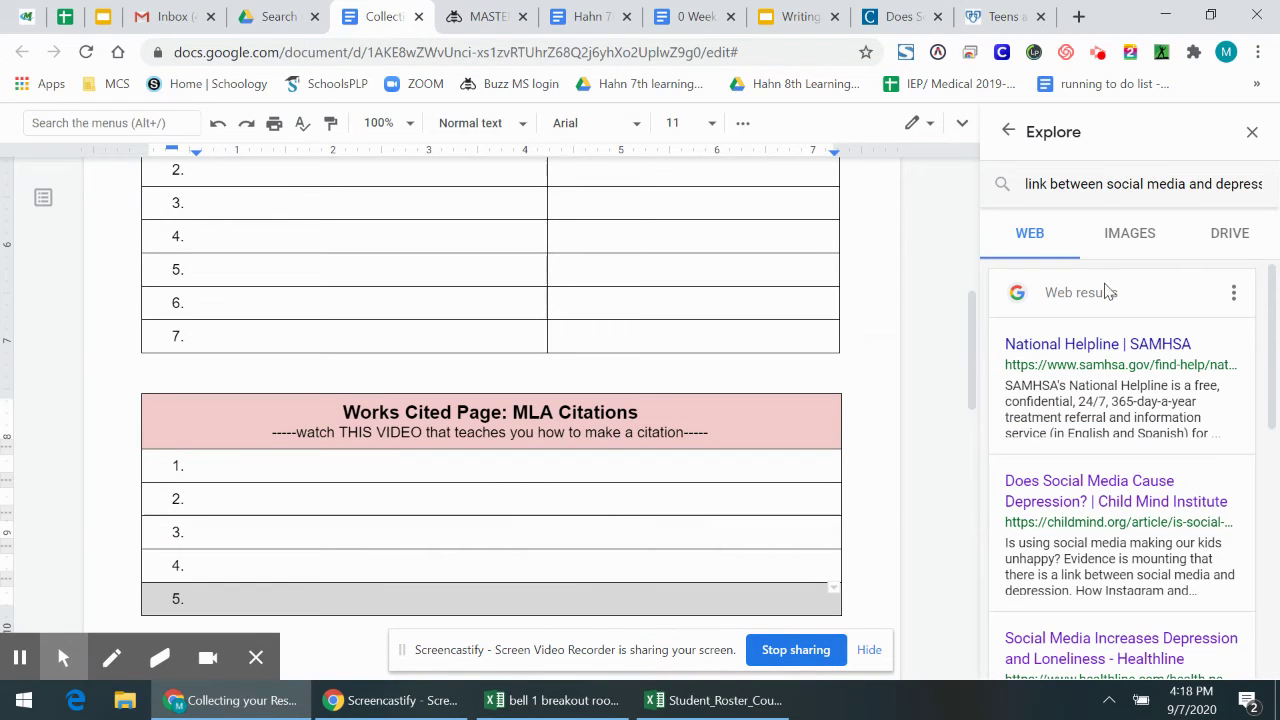
# Replace the Explore query with the pasted article address and run the search
pyautogui.click(1094, 183)
pyautogui.press('BackSpace')
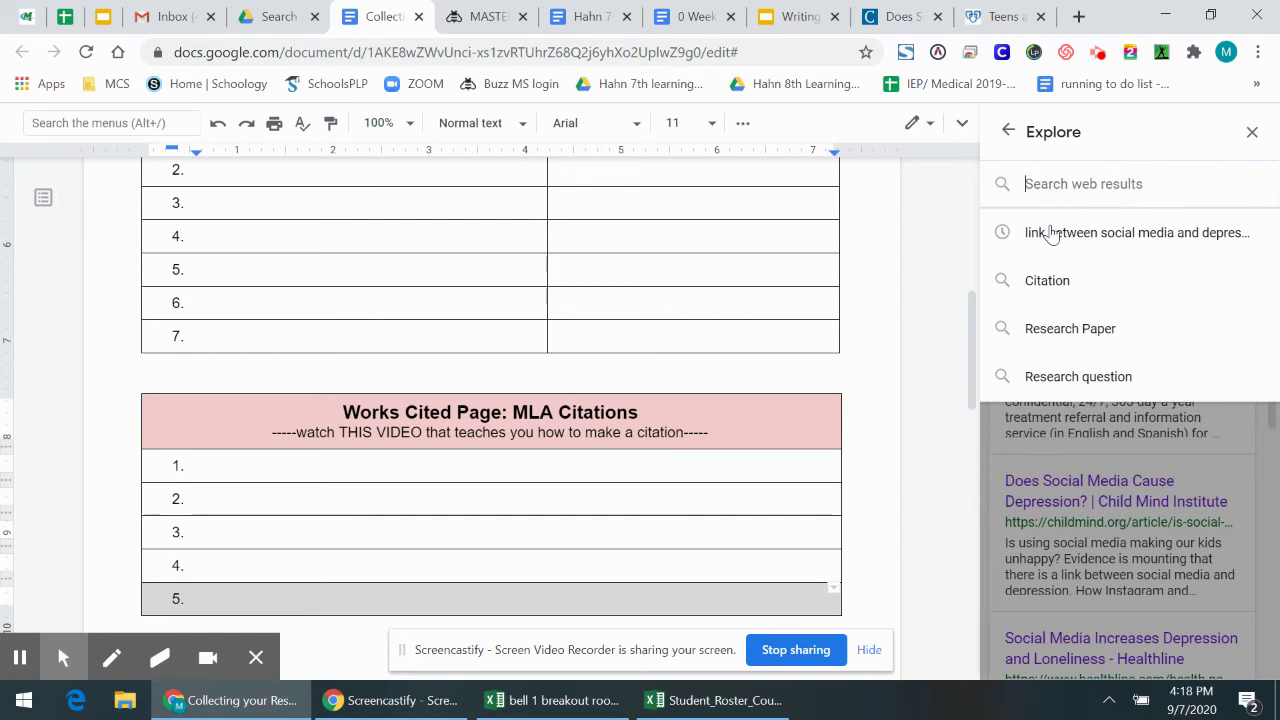
pyautogui.hotkey('ctrl', 'v')
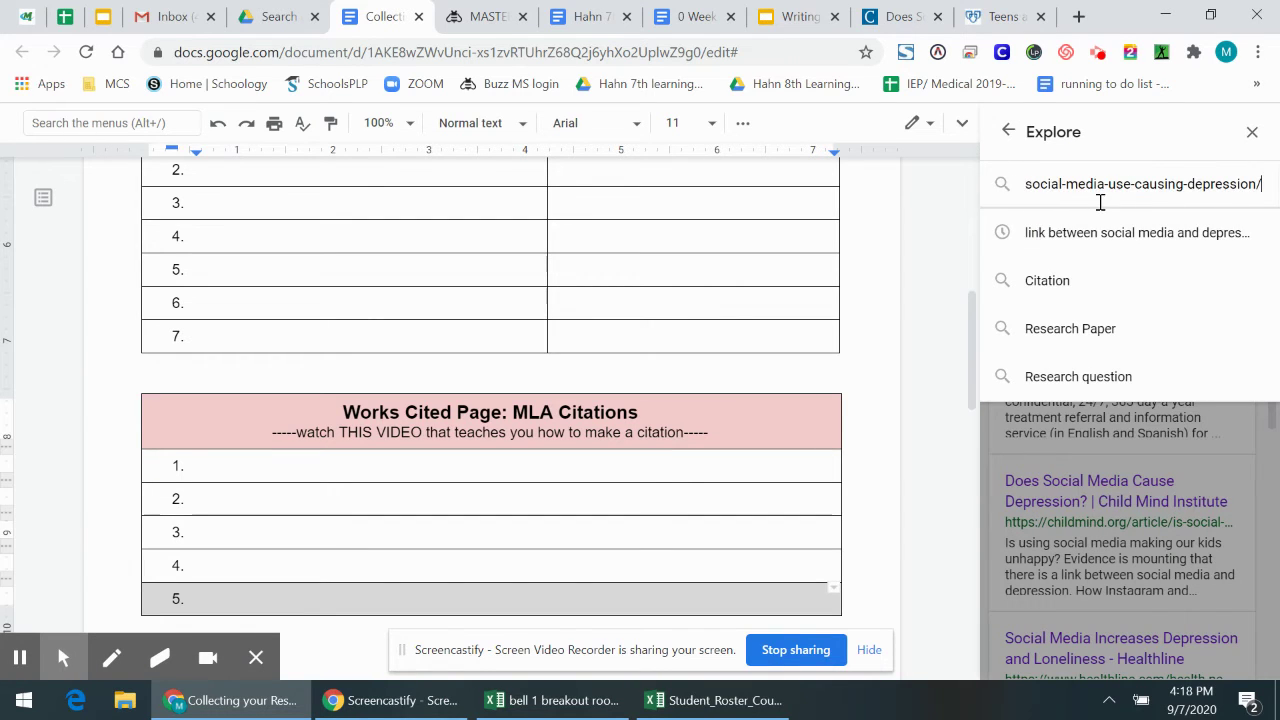
pyautogui.press('Return')
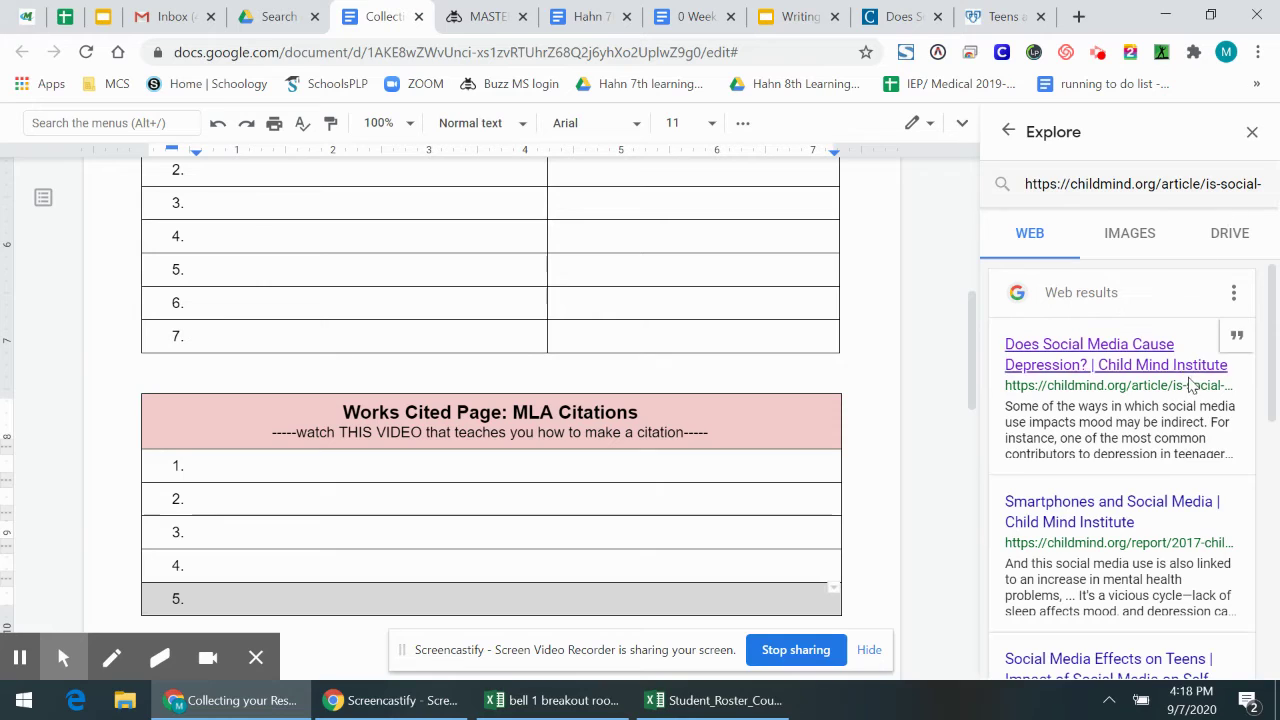
pyautogui.moveTo(1135, 340)
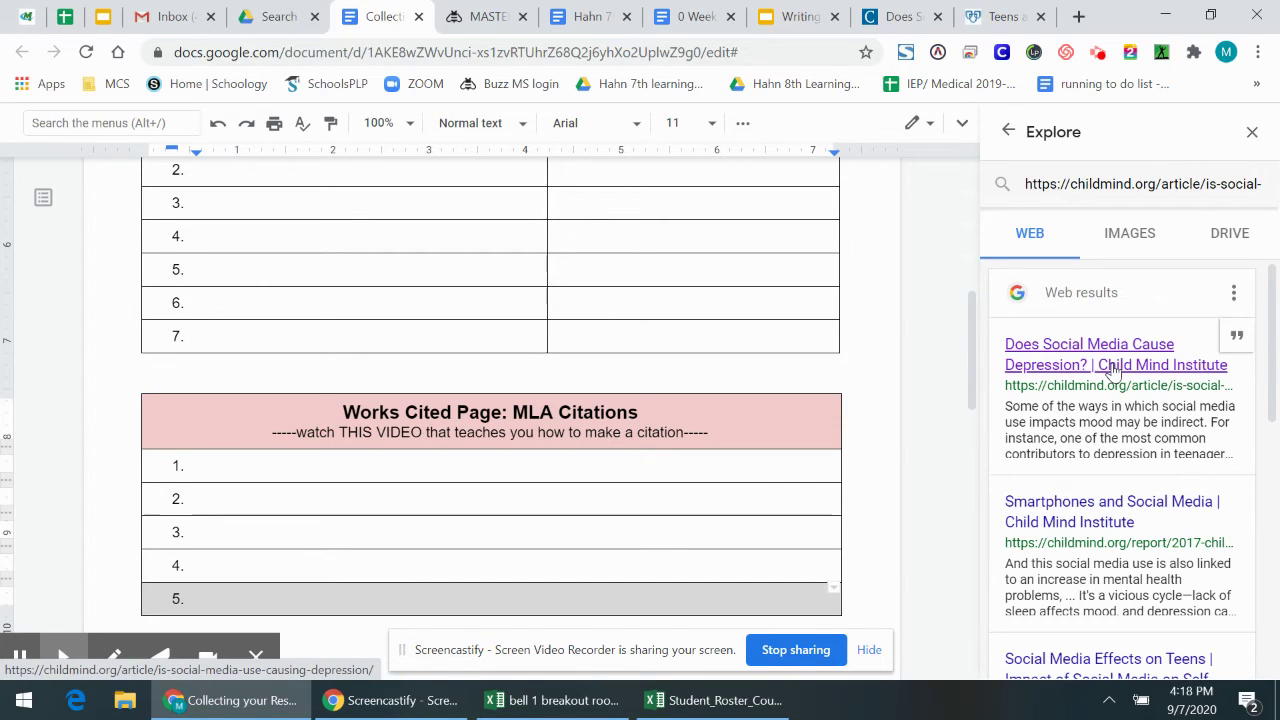
# Insert the Child Mind article's Explore citation as a footnote in Works Cited row 1
pyautogui.click(268, 468)
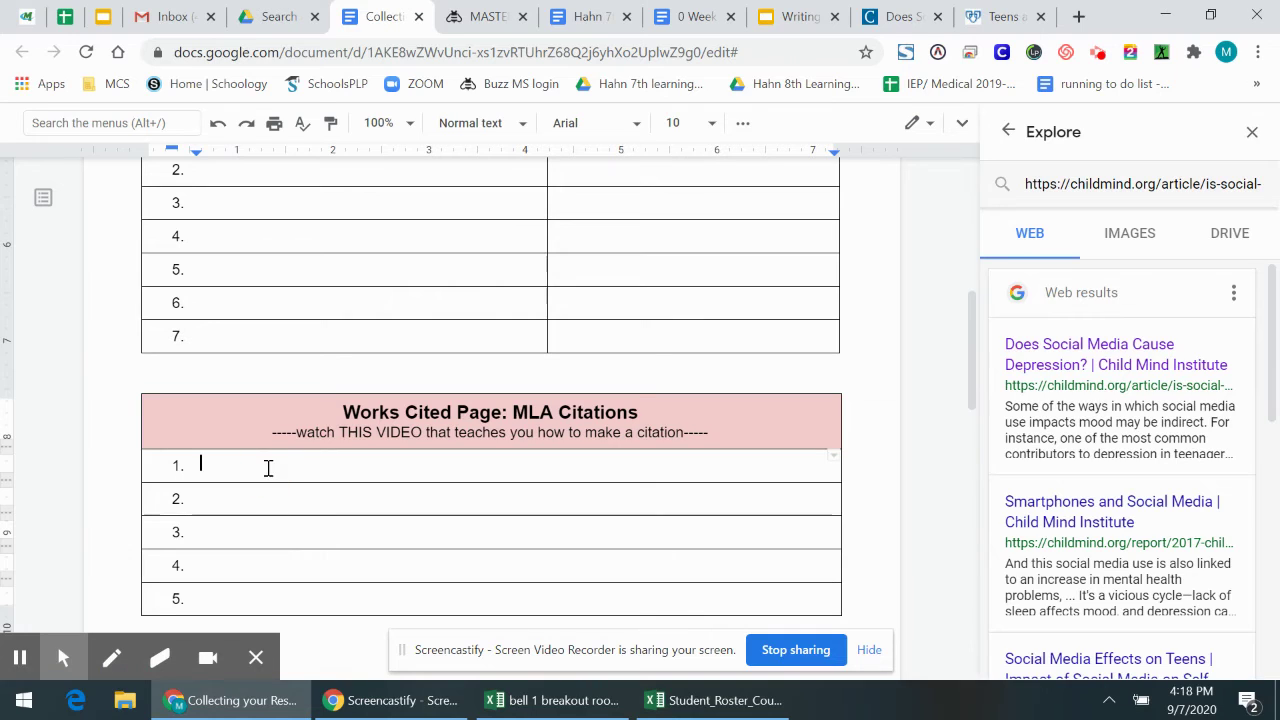
pyautogui.moveTo(1232, 330)
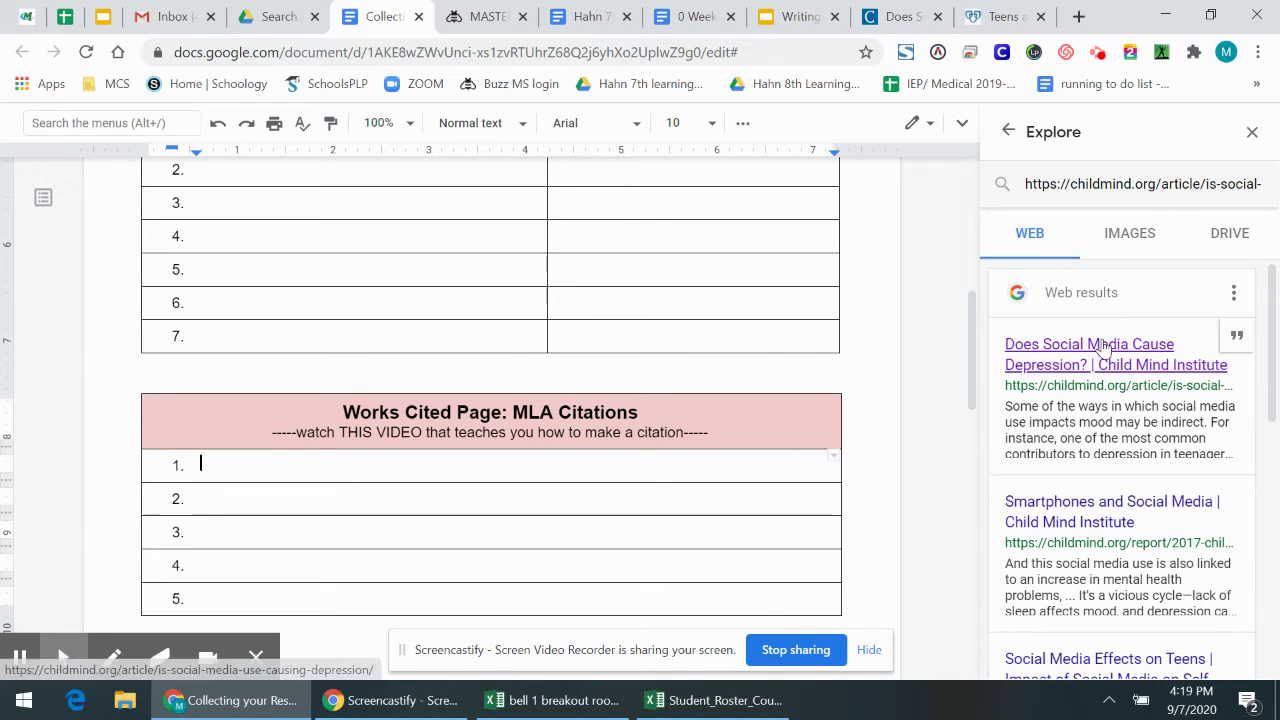
pyautogui.click(1237, 338)
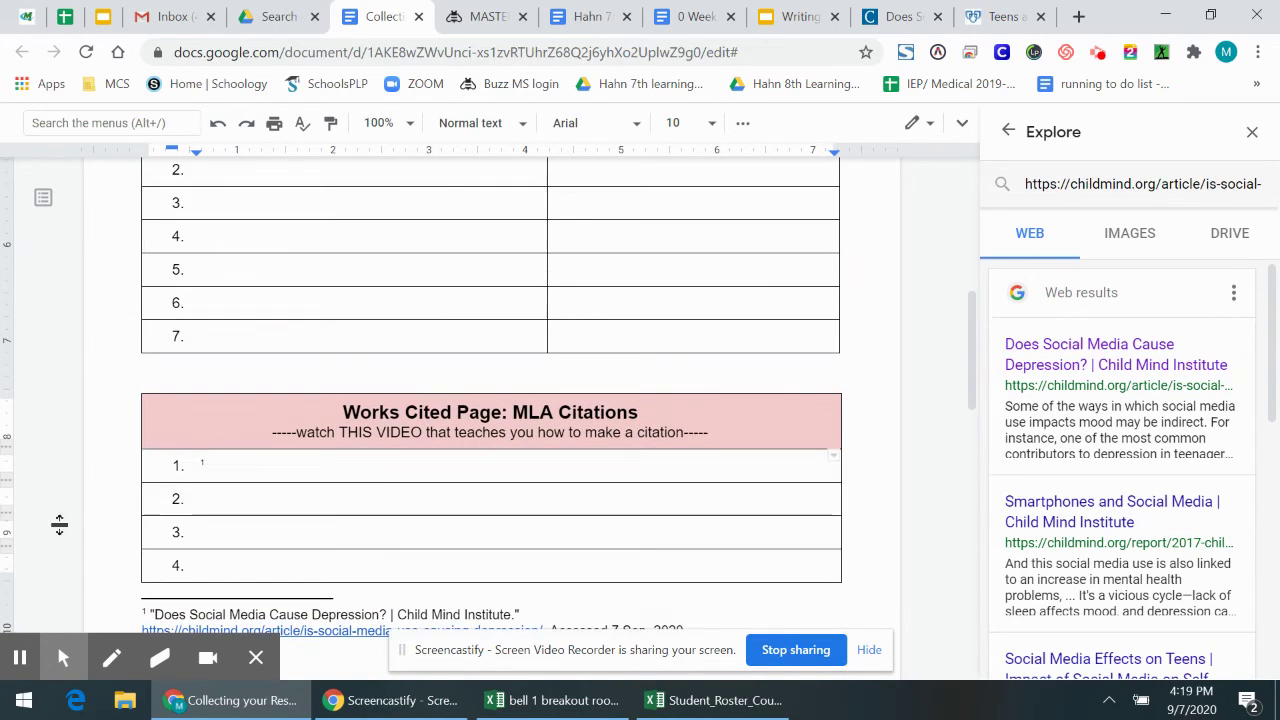
# Copy the footnote's MLA citation text and return to just after the footnote mark in row 1
pyautogui.scroll(-3, 135, 416)
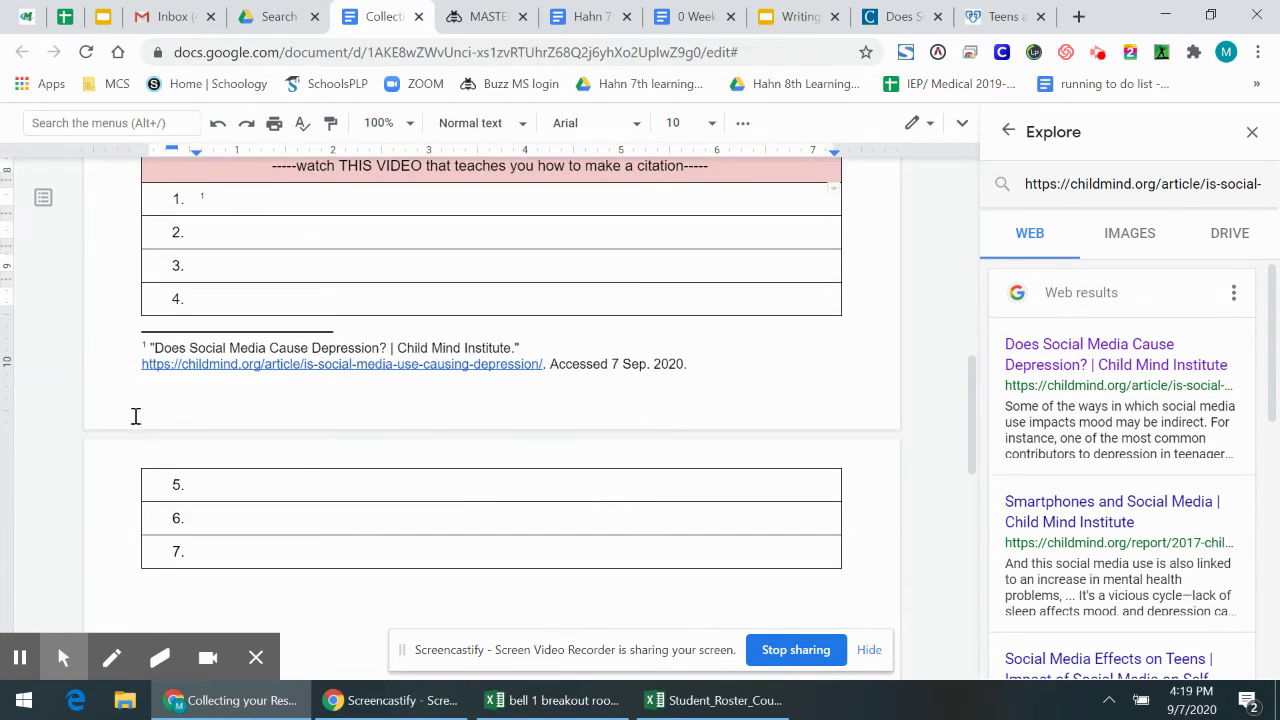
pyautogui.scroll(1, 152, 340)
pyautogui.scroll(-1, 150, 343)
pyautogui.click(150, 348)
pyautogui.moveTo(150, 348); pyautogui.dragTo(697, 364)
pyautogui.hotkey('ctrl', 'c')
pyautogui.scroll(3, 617, 365)
pyautogui.click(271, 283)
pyautogui.click(247, 326)
# Replace the footnote mark in row 1 with the pasted MLA citation, removing the extra blank line
pyautogui.press('BackSpace')
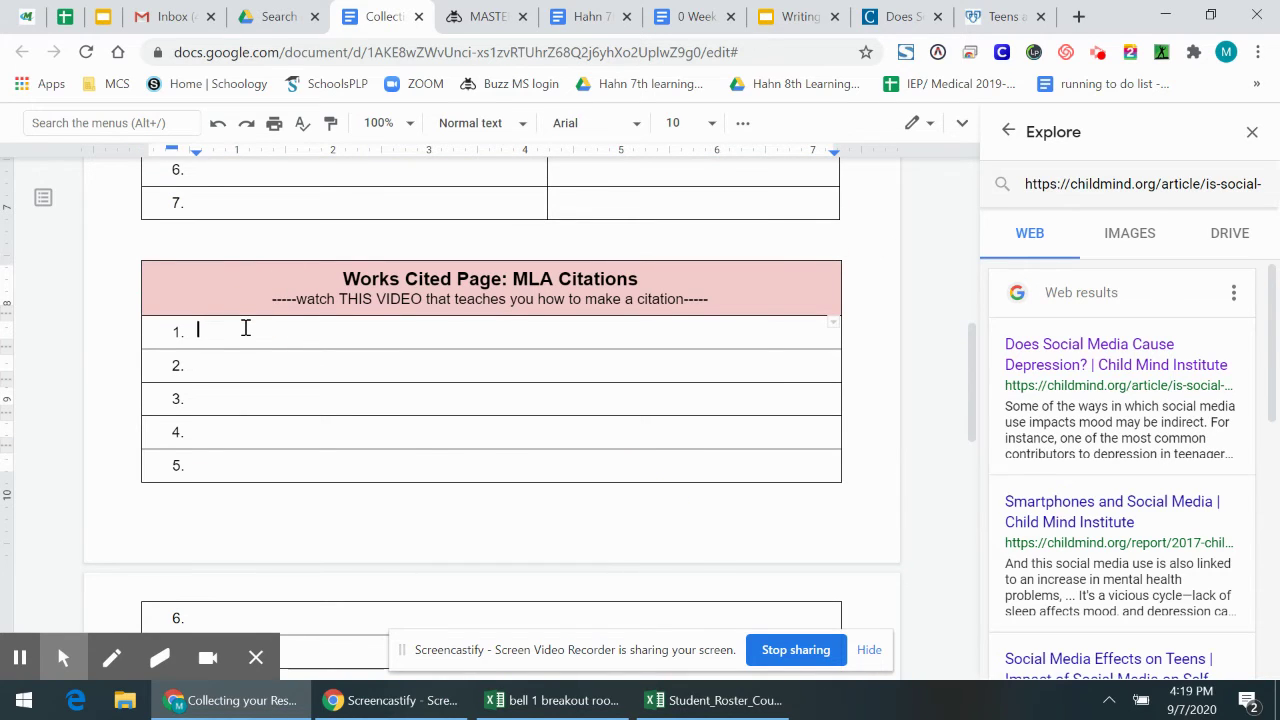
pyautogui.hotkey('ctrl', 'v')
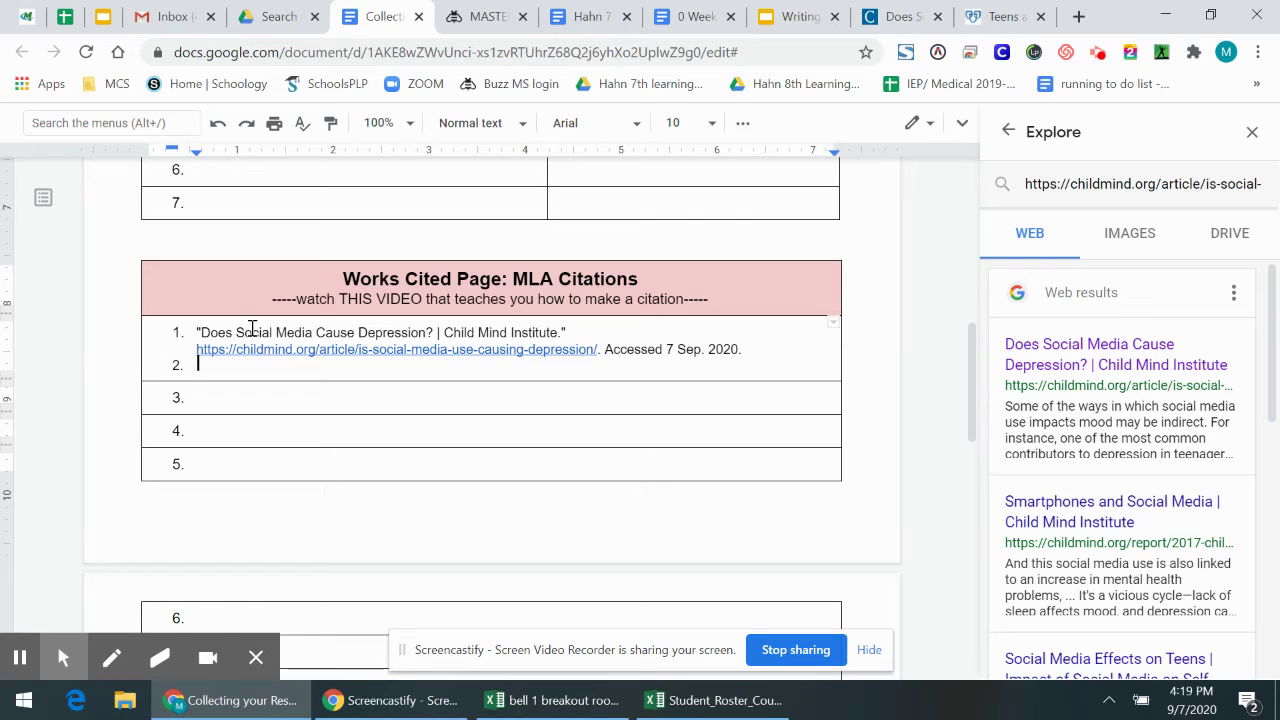
pyautogui.press('BackSpace')
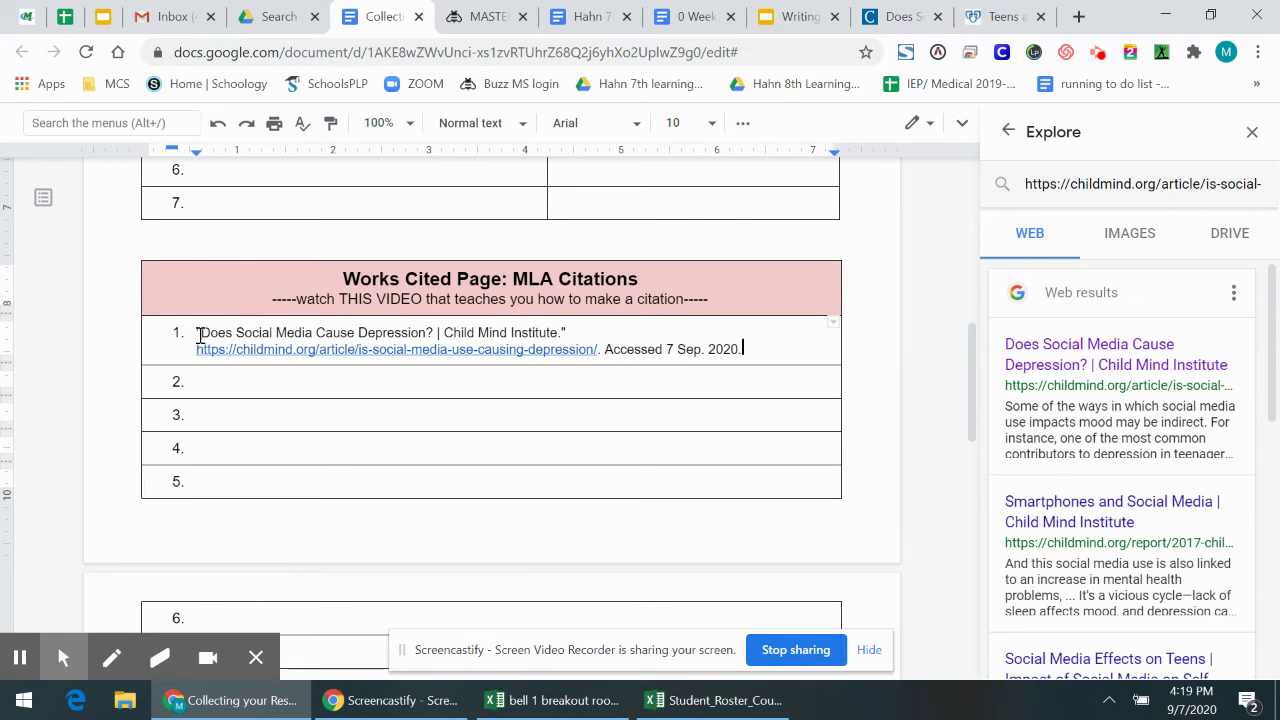
# Check the citation's access date (7 Sep. 2020) and title, then place the cursor before the title
pyautogui.moveTo(196, 335); pyautogui.dragTo(759, 348)
pyautogui.click(759, 348)
pyautogui.moveTo(604, 349); pyautogui.dragTo(743, 349)
pyautogui.click(743, 349)
pyautogui.moveTo(206, 333); pyautogui.dragTo(491, 334)
pyautogui.click(491, 334)
pyautogui.scroll(5, 484, 349)
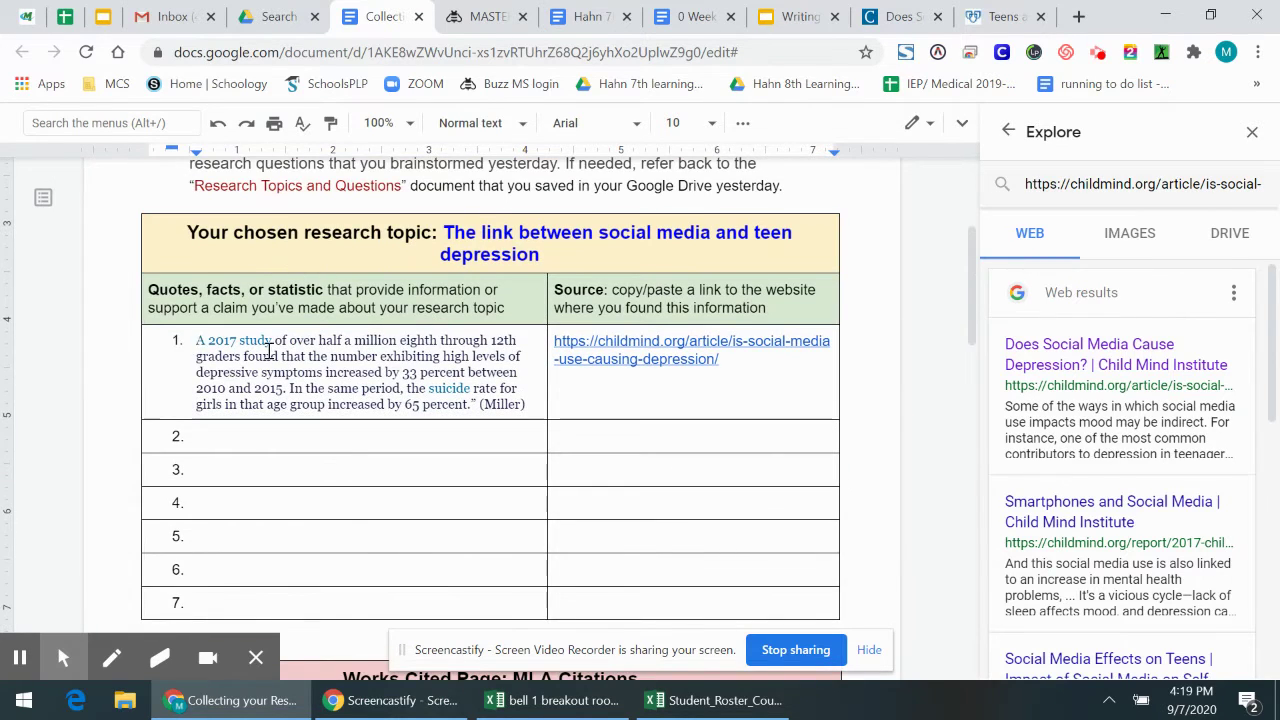
pyautogui.tripleClick(269, 350)
pyautogui.click(523, 400)
pyautogui.scroll(-3, 500, 420)
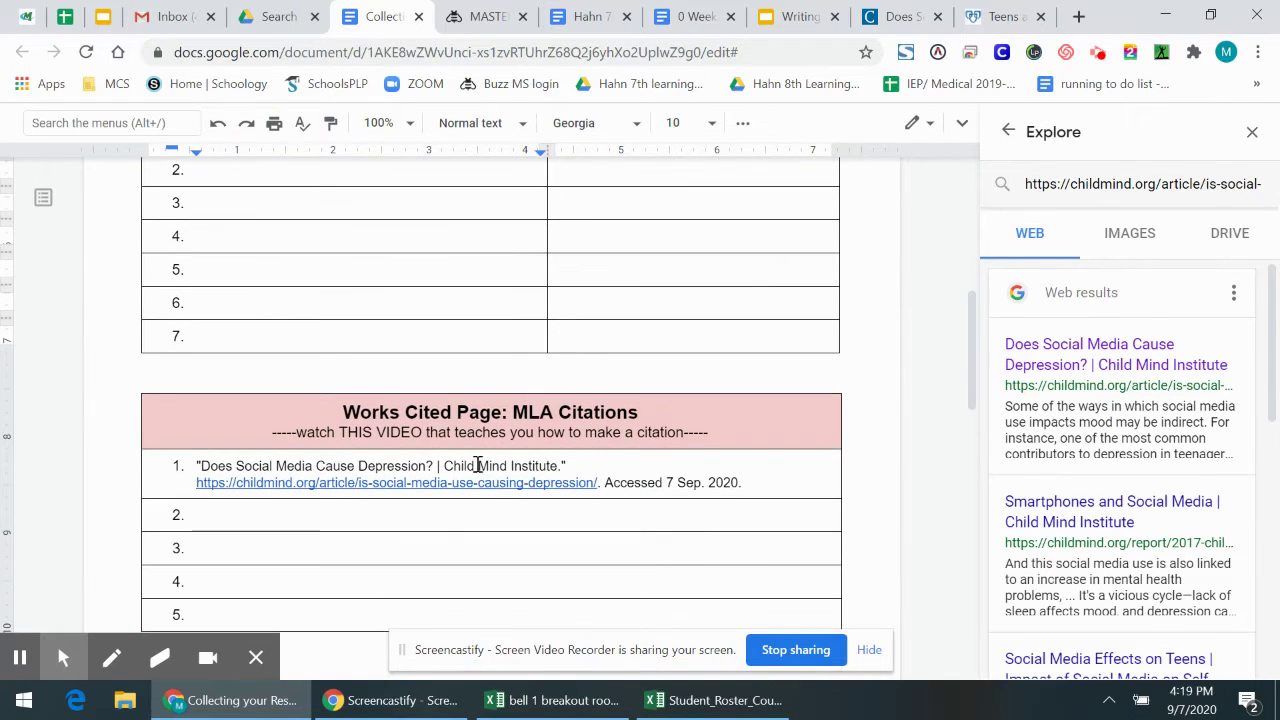
pyautogui.click(197, 468)
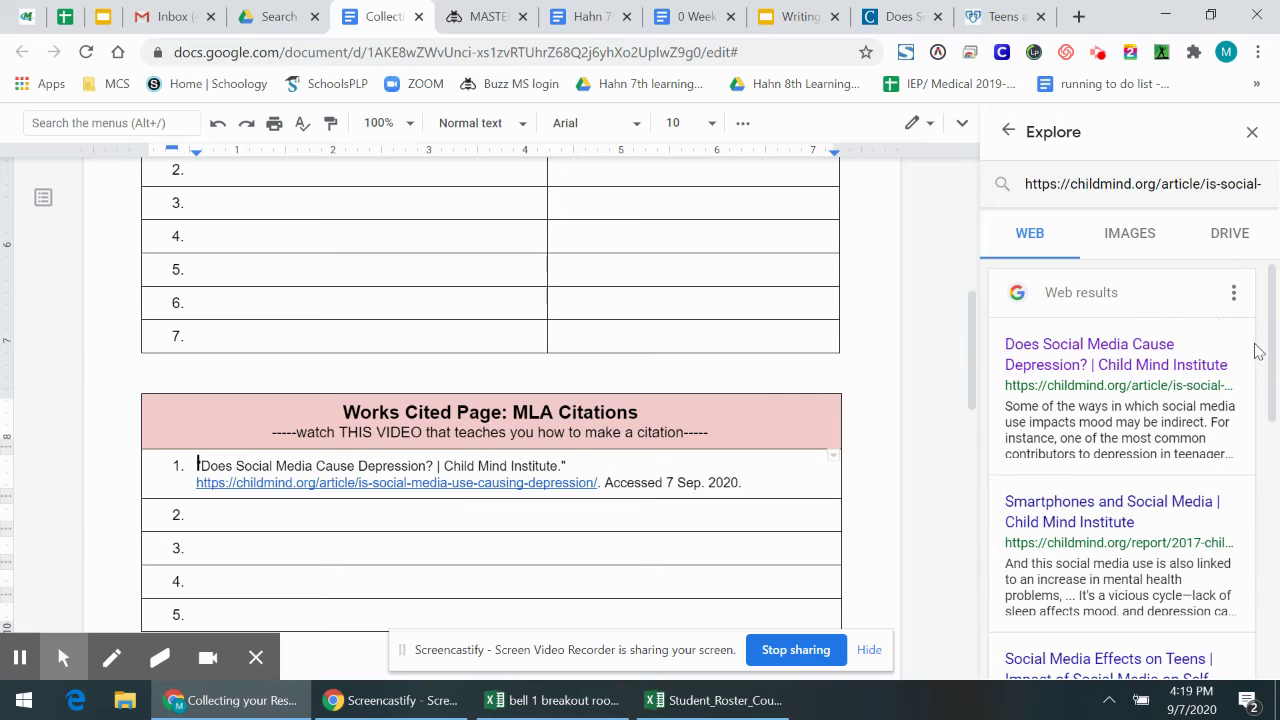
pyautogui.moveTo(1238, 346)
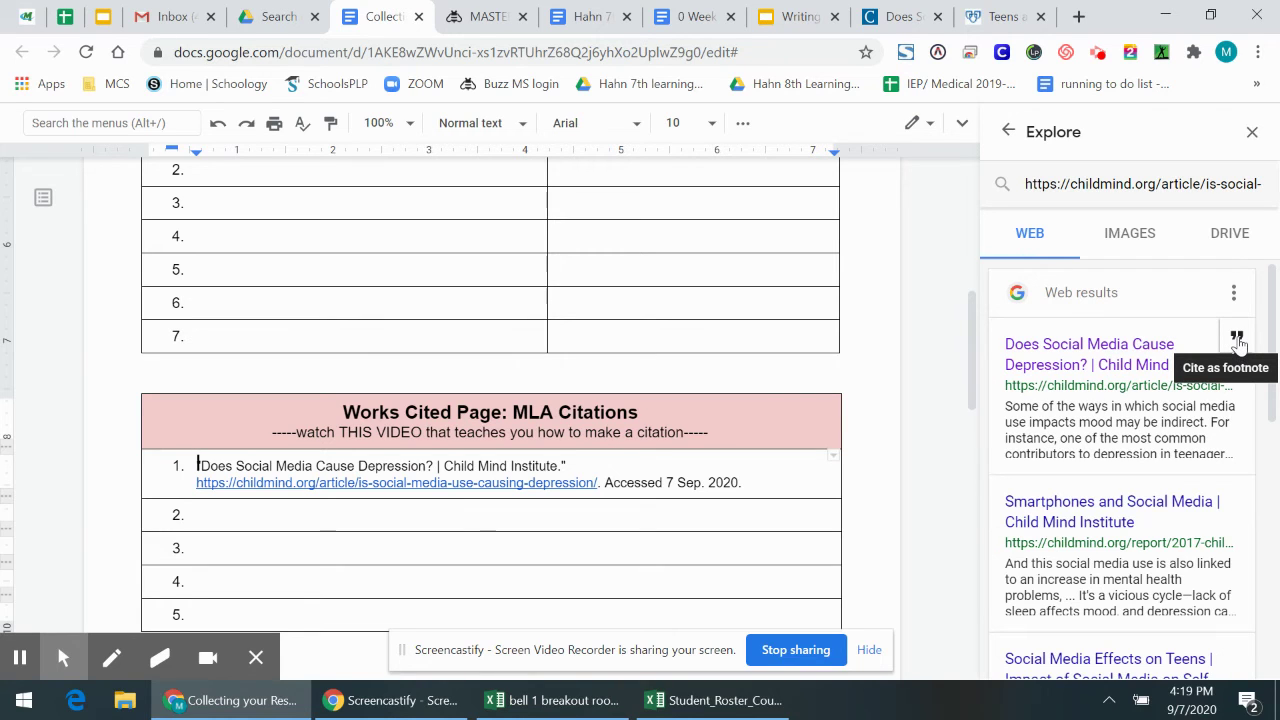
# Open the Child Mind article from Explore to find its author's name
pyautogui.click(1165, 352)
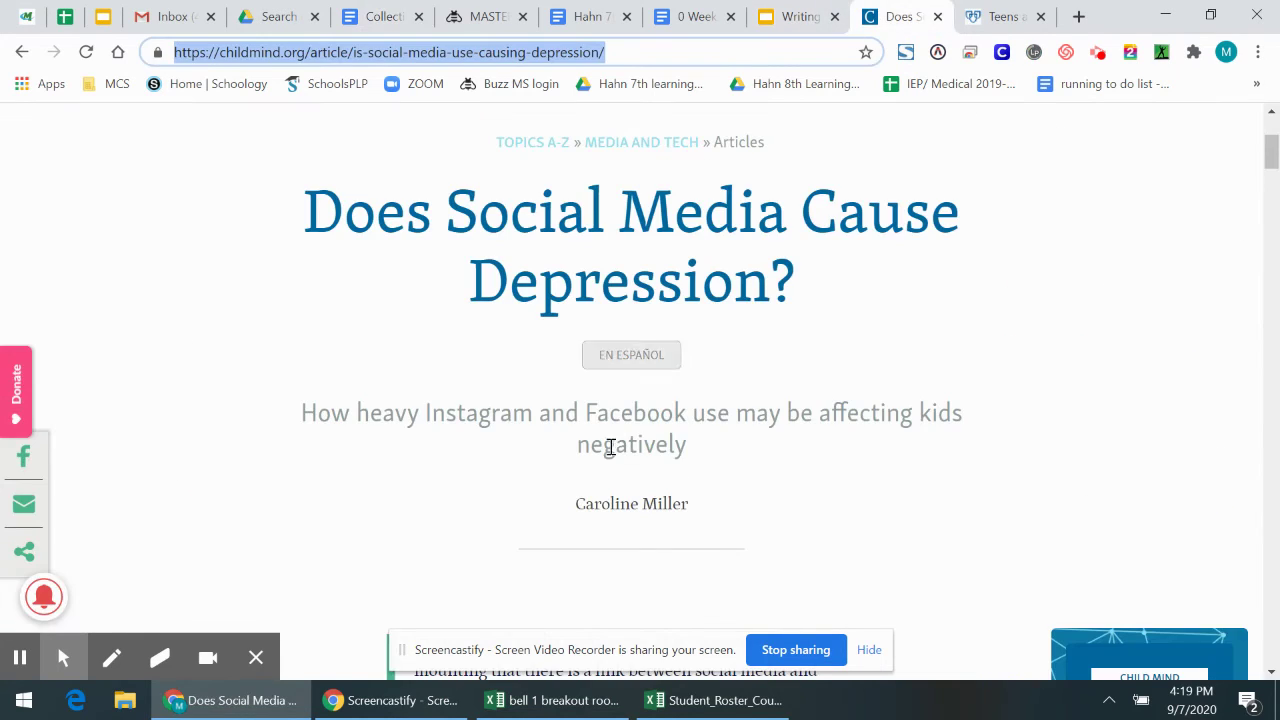
pyautogui.moveTo(586, 507); pyautogui.dragTo(692, 512)
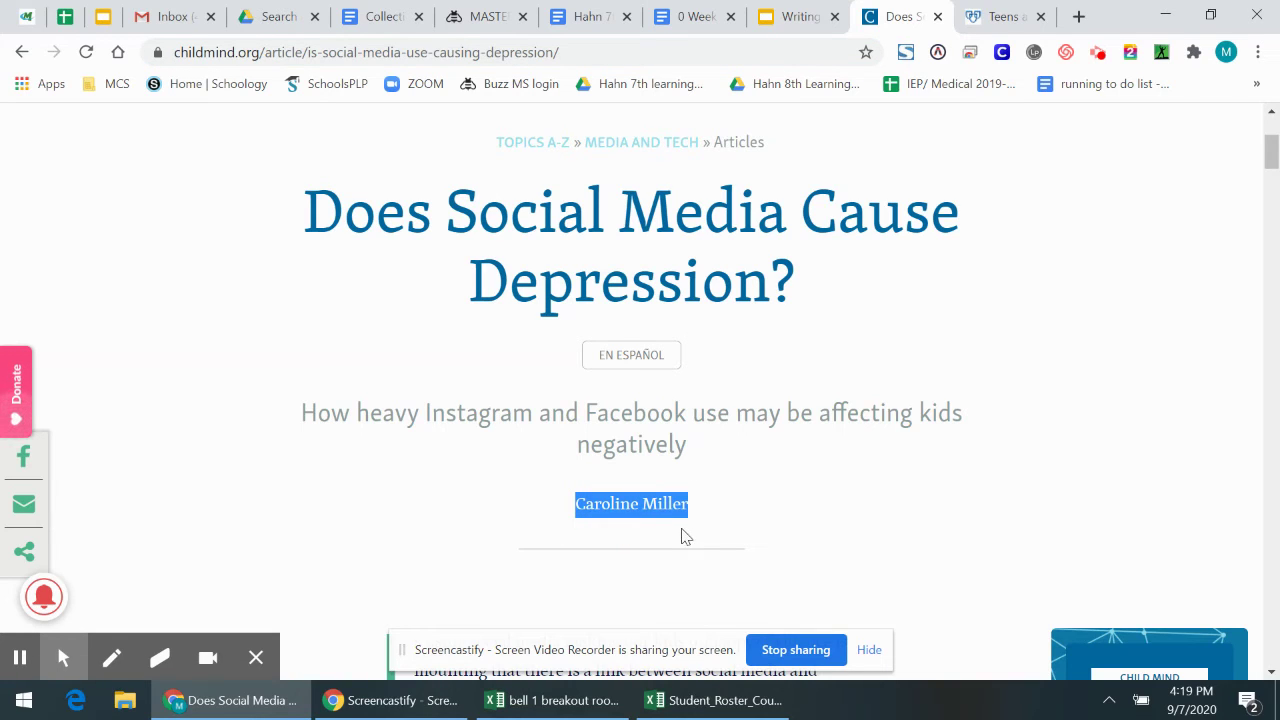
pyautogui.click(601, 512)
pyautogui.click(797, 16)
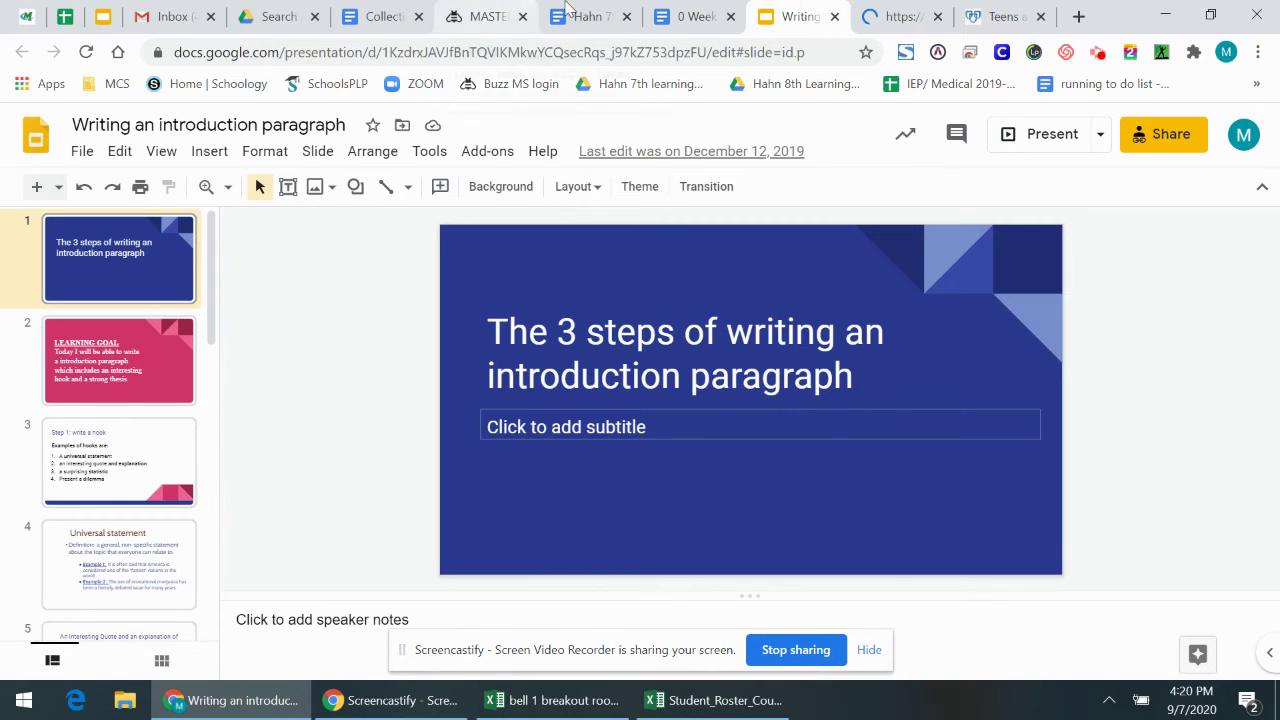
pyautogui.click(383, 16)
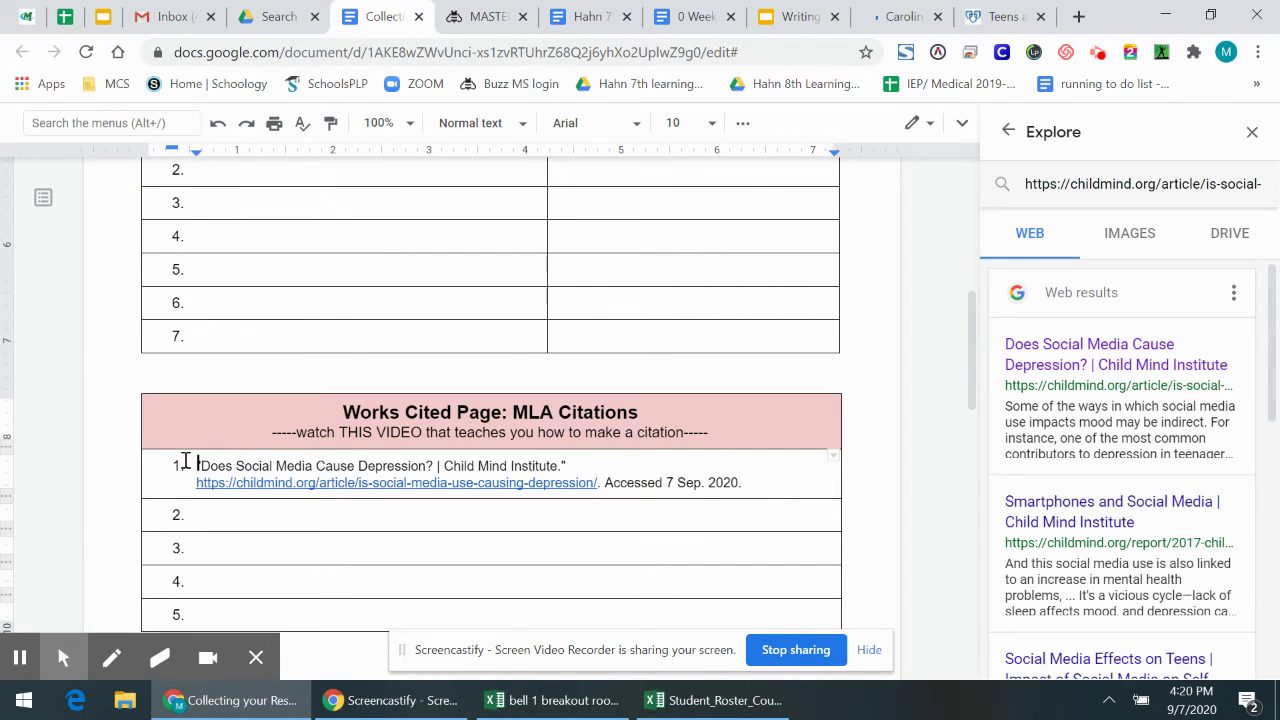
# Type the author's last name, first name before the title of Works Cited entry 1
pyautogui.write('Miller, ')
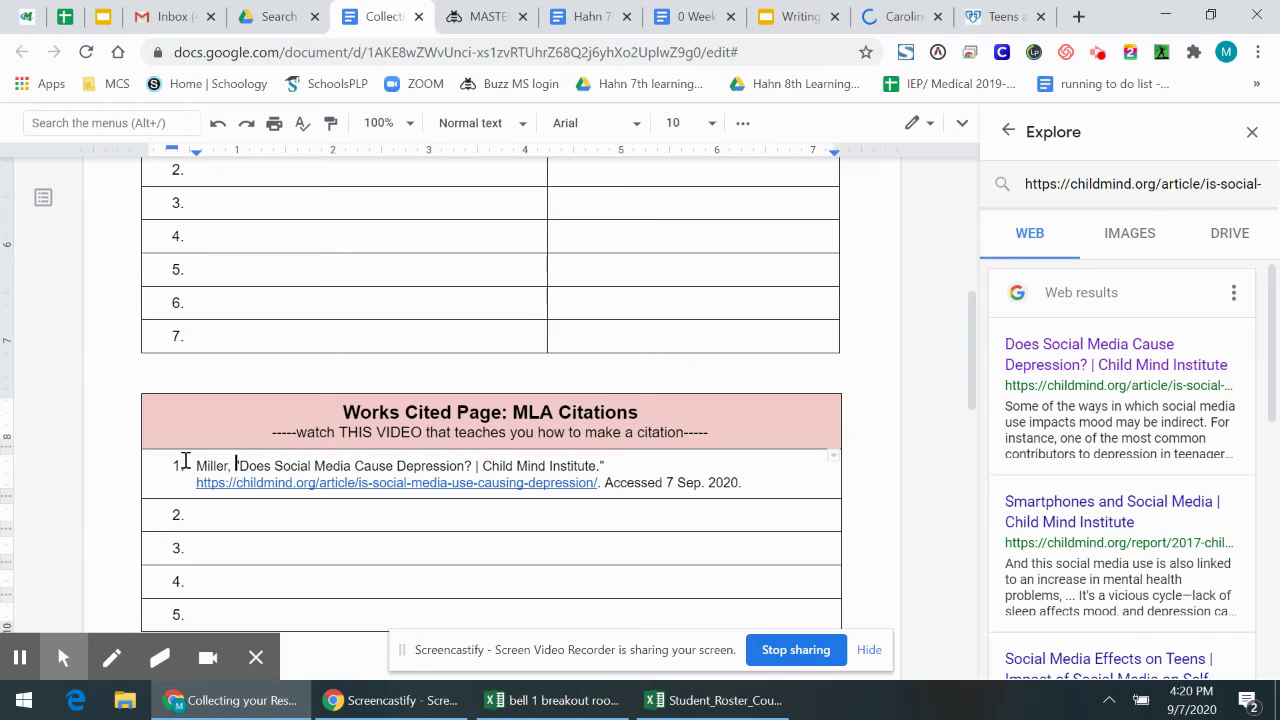
pyautogui.write('Carol')
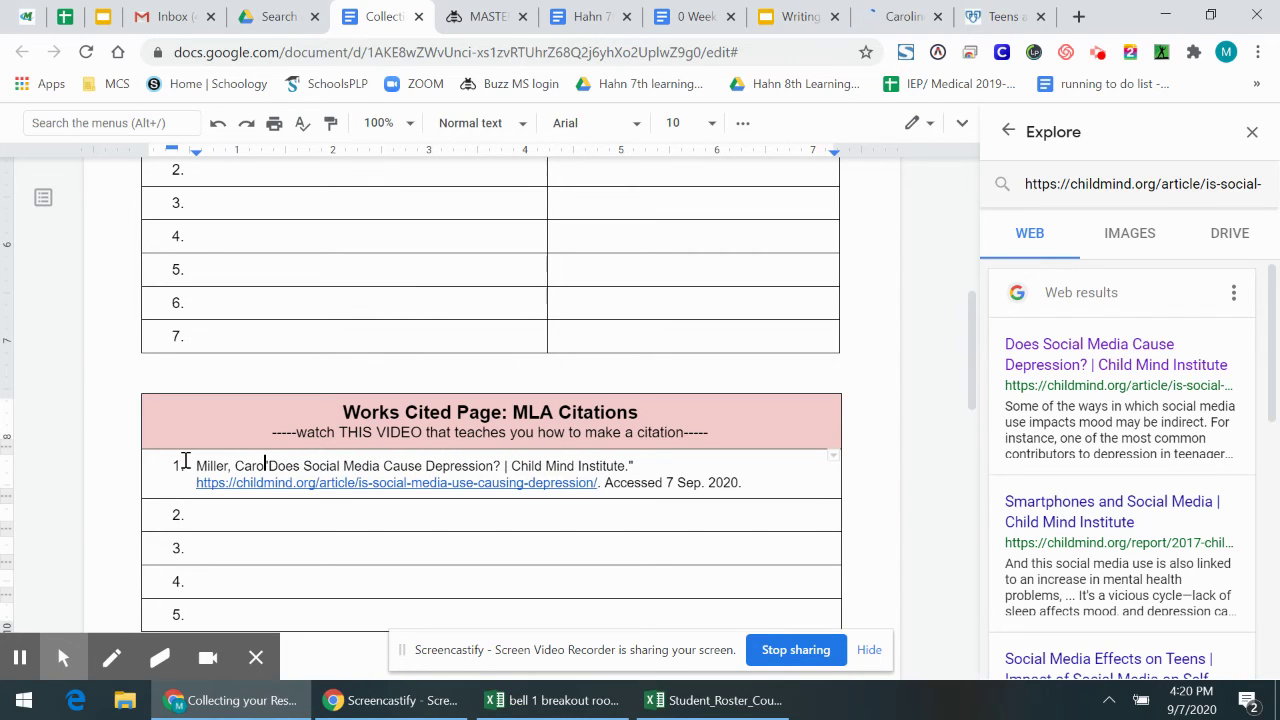
pyautogui.write('ine.')
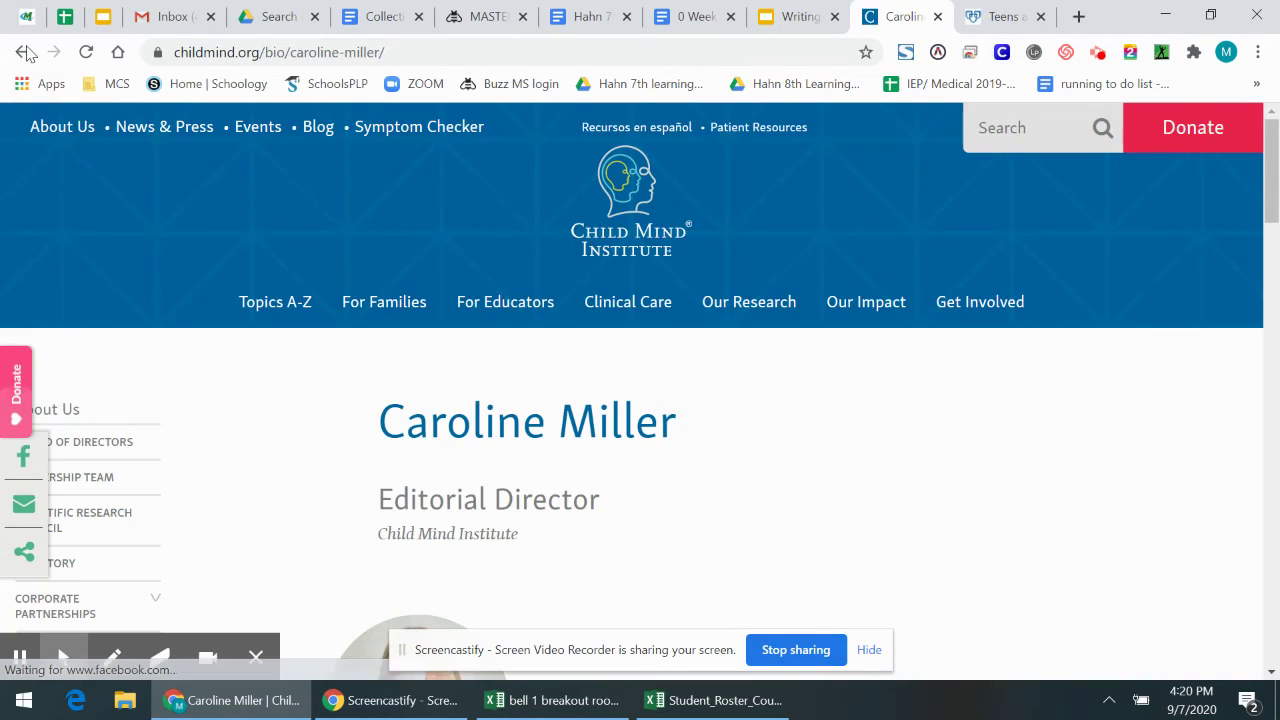
pyautogui.click(22, 52)
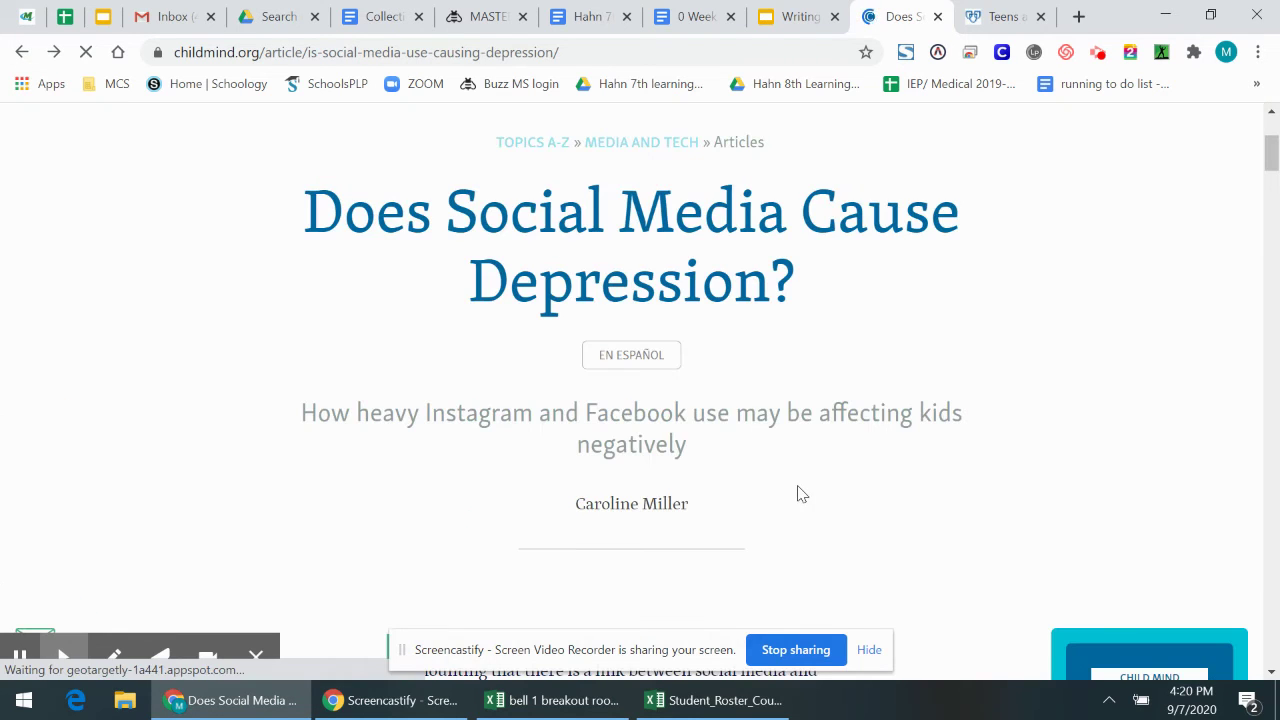
pyautogui.scroll(-3, 564, 420)
pyautogui.scroll(5, 564, 341)
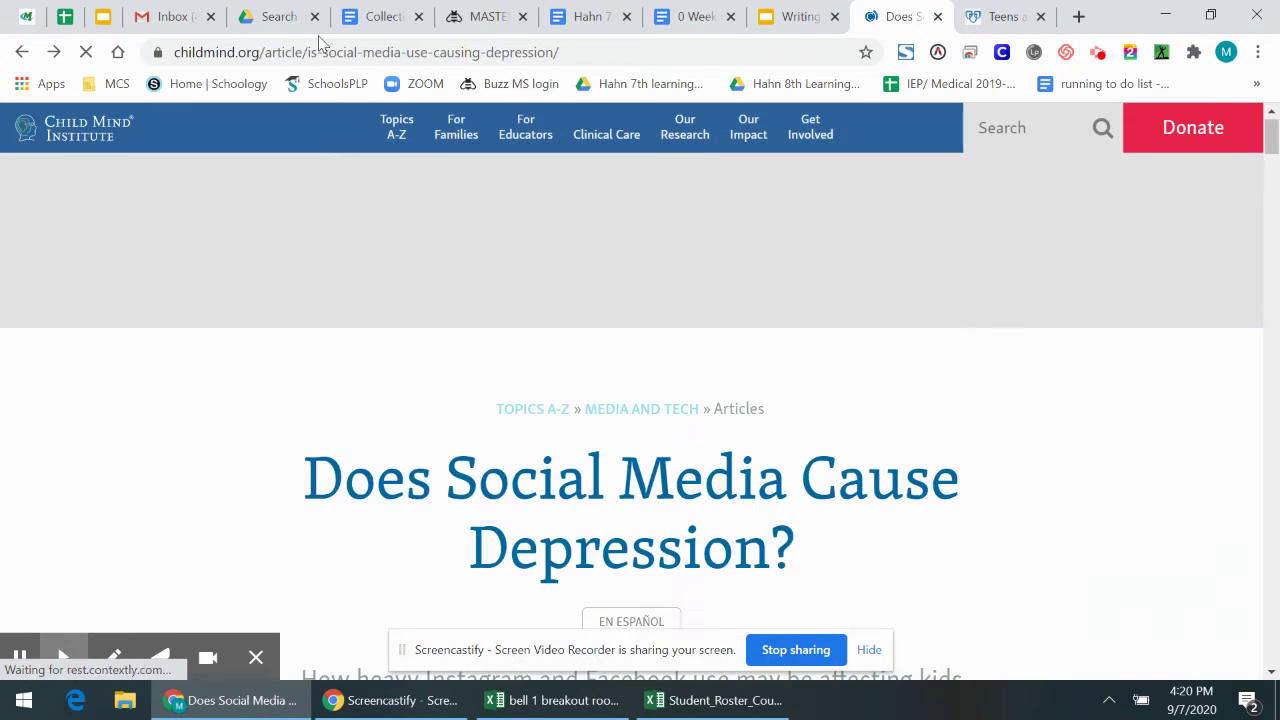
pyautogui.click(380, 16)
pyautogui.click(749, 466)
# Cite the Social Media Effects on Teens article as a footnote from Explore
pyautogui.click(677, 517)
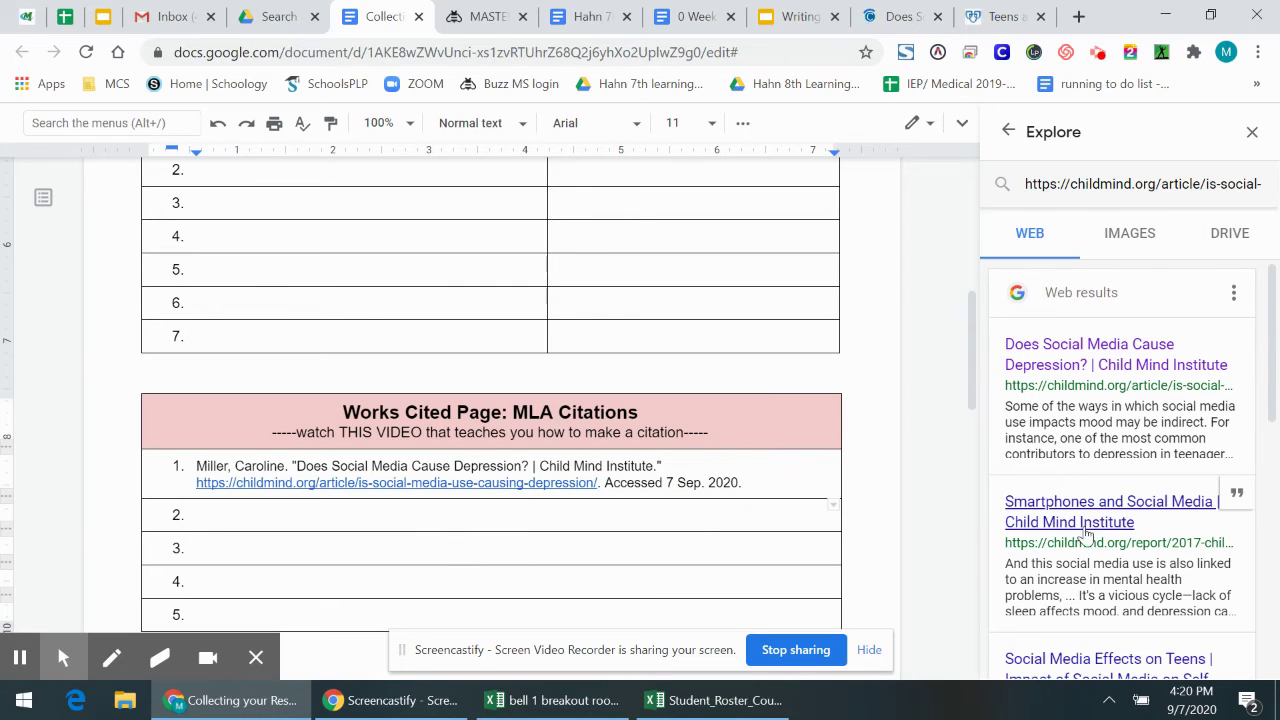
pyautogui.scroll(-3, 1087, 522)
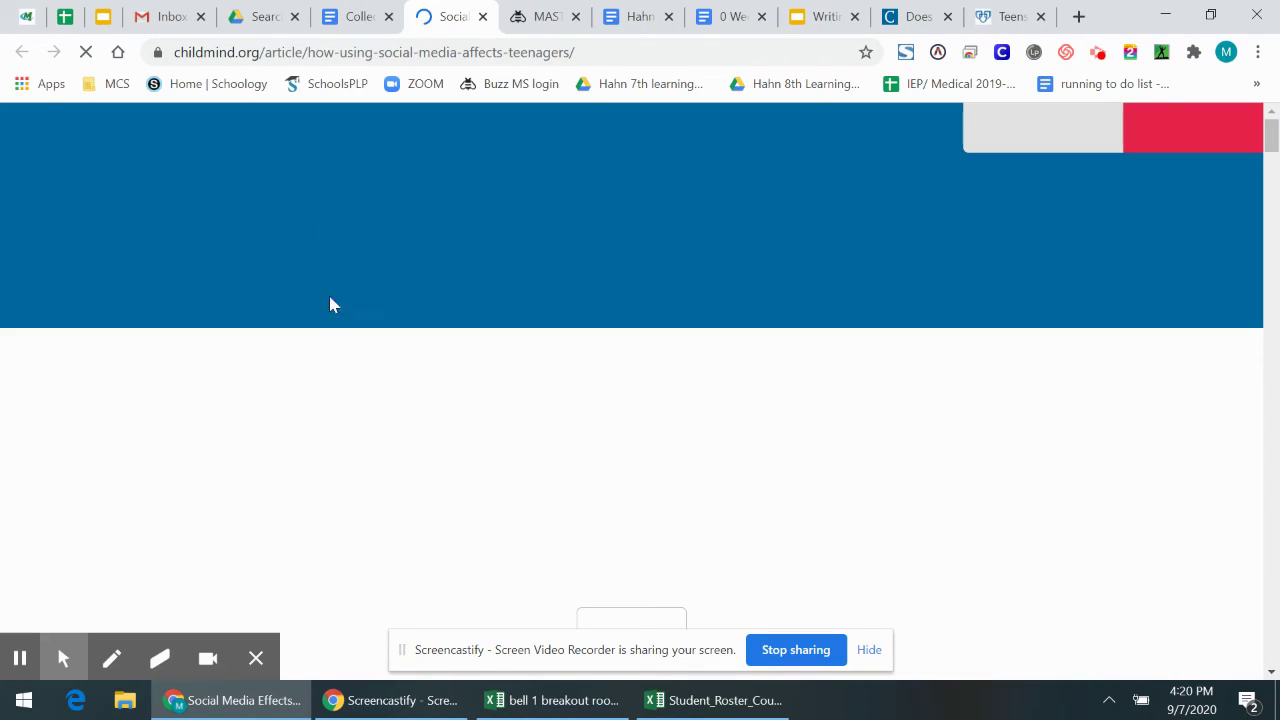
pyautogui.scroll(-15, 708, 375)
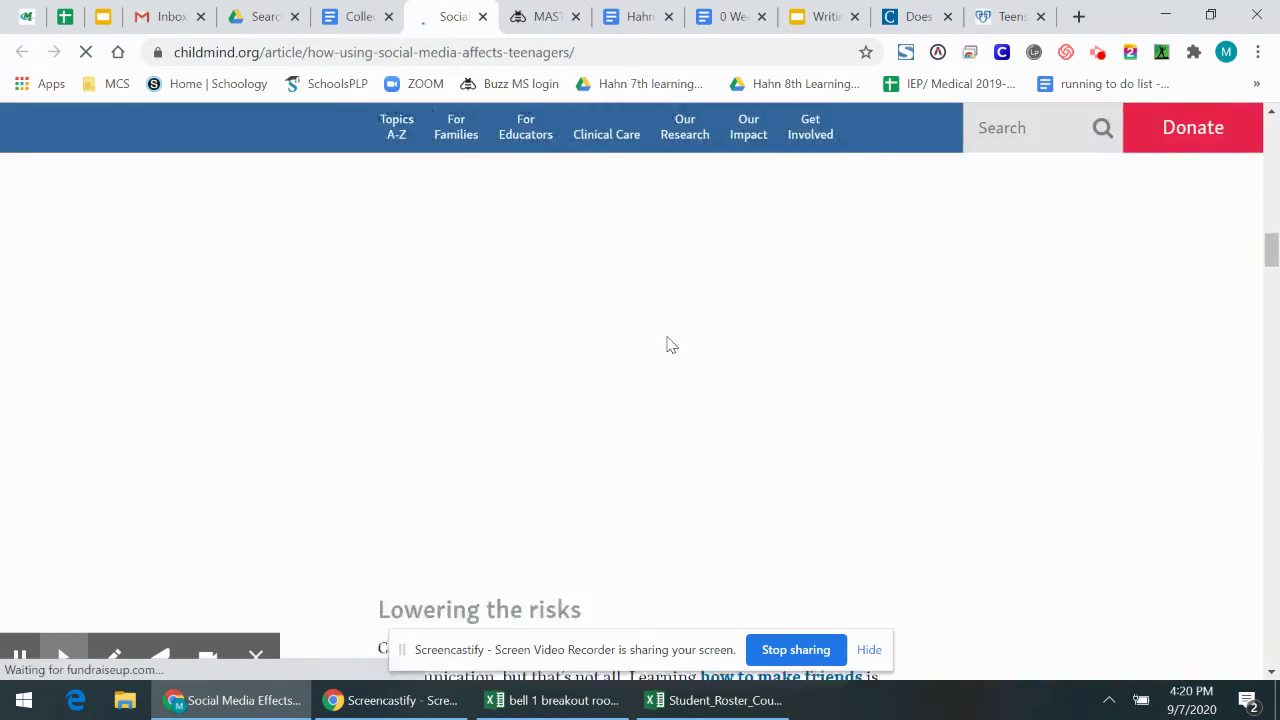
pyautogui.click(342, 18)
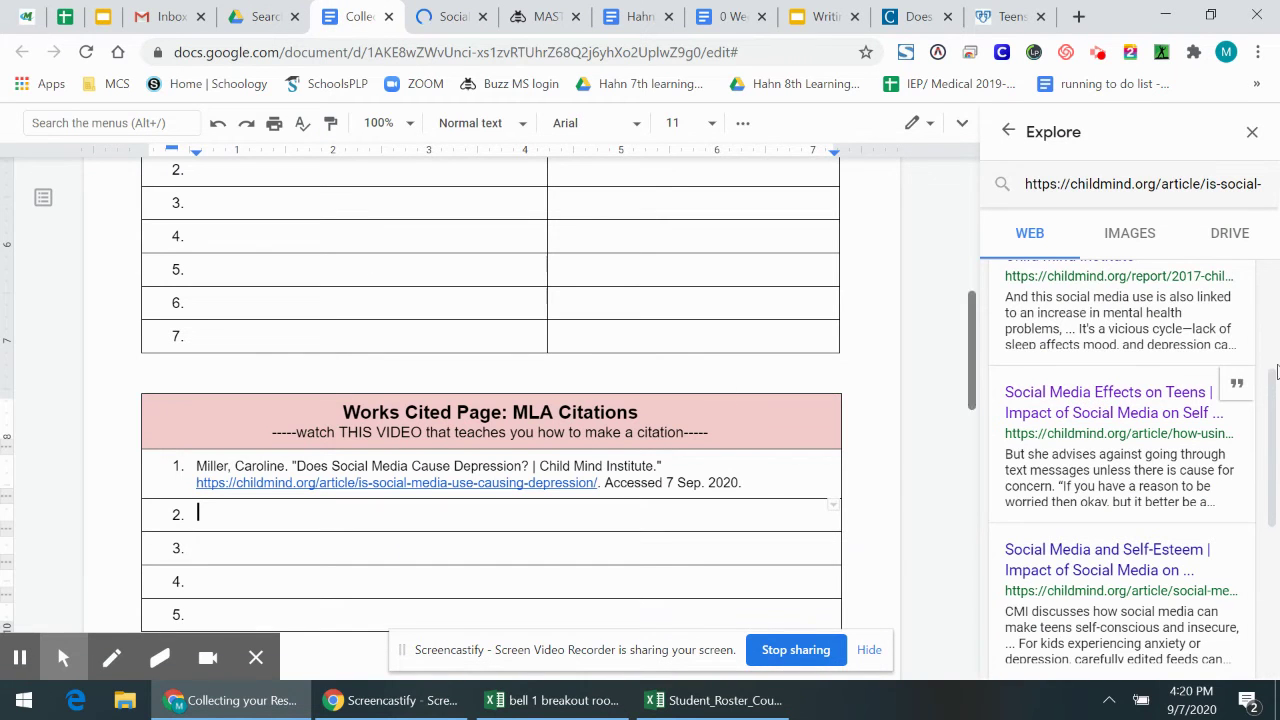
pyautogui.scroll(-2, 1120, 450)
pyautogui.scroll(2, 1120, 450)
pyautogui.click(1237, 390)
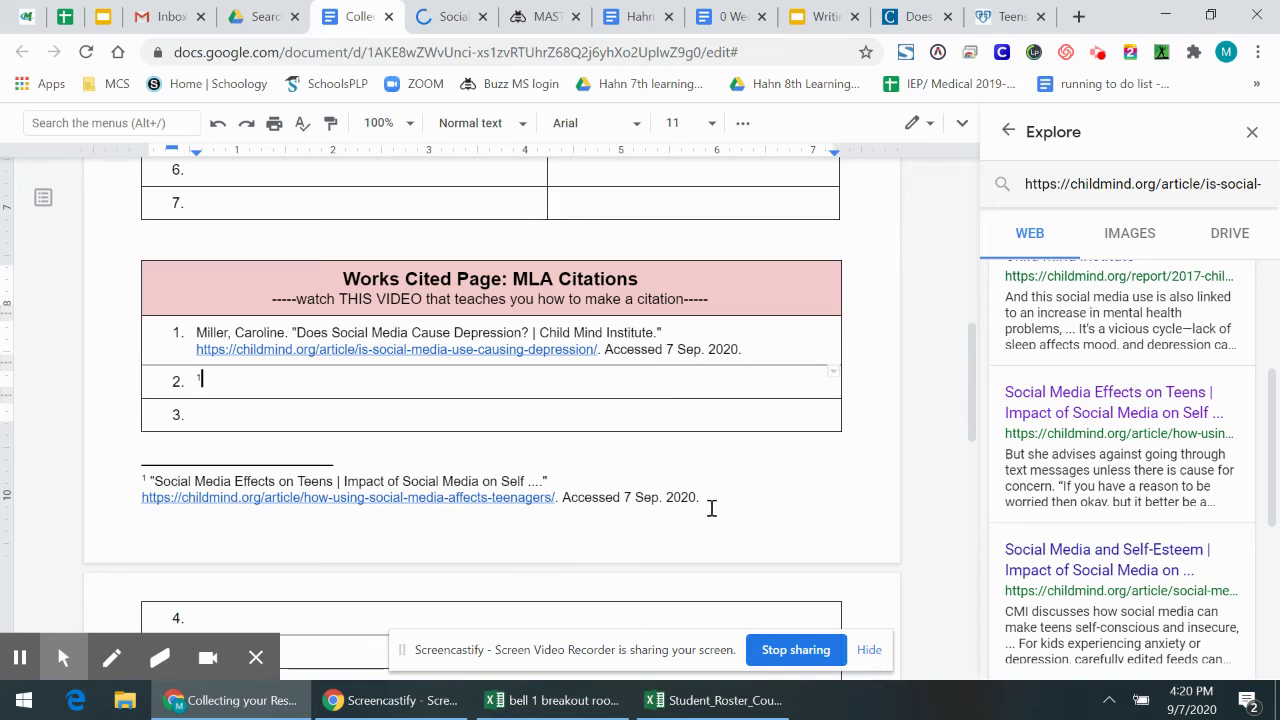
# Copy the footnote citation, delete the footnote, and paste the citation into Works Cited row 2
pyautogui.moveTo(712, 503); pyautogui.dragTo(155, 478)
pyautogui.hotkey('ctrl', 'c')
pyautogui.click(239, 376)
pyautogui.press('BackSpace')
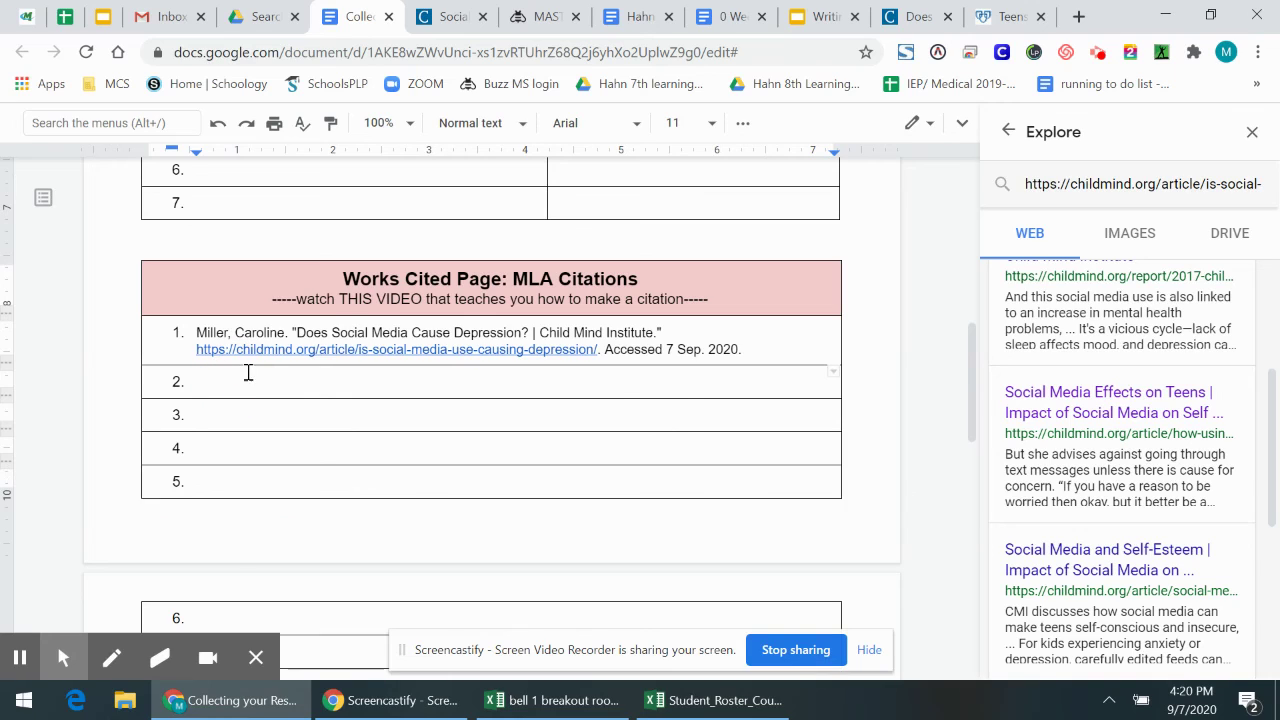
pyautogui.hotkey('ctrl', 'v')
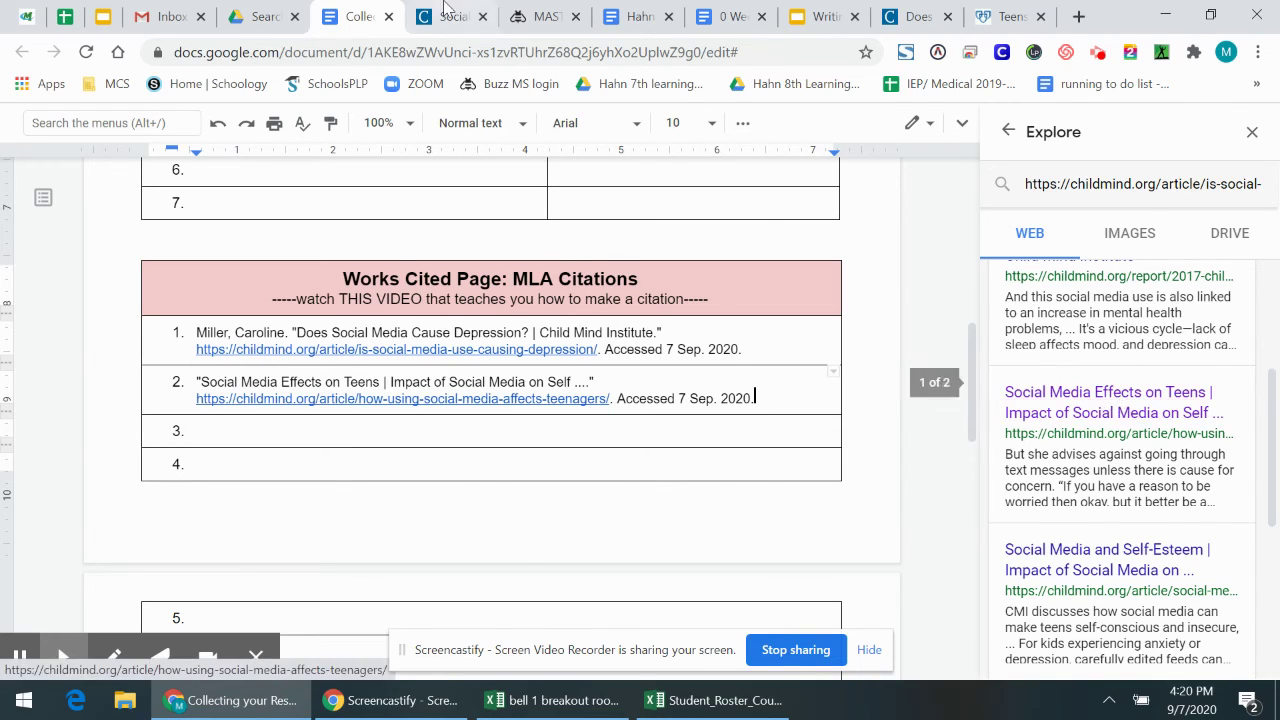
# Add the author's last name, first name before citation 2's title, checked against the article
pyautogui.click(447, 16)
pyautogui.scroll(15, 540, 390)
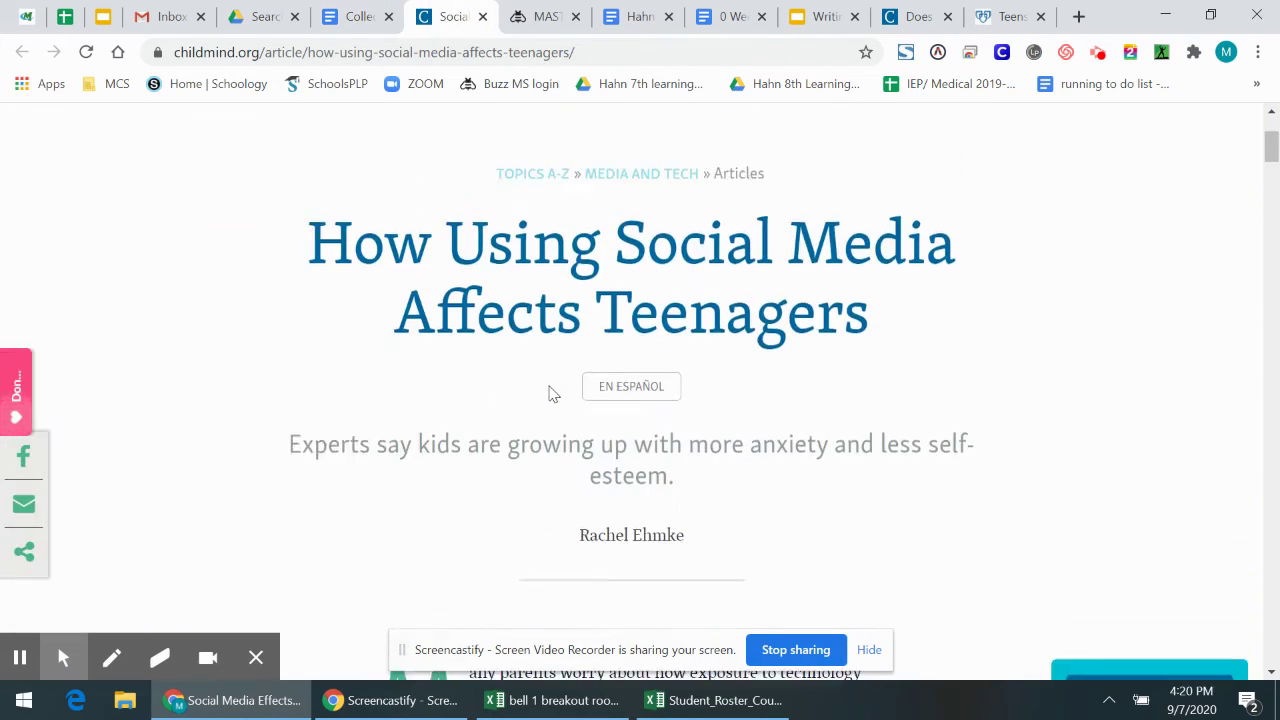
pyautogui.scroll(-1, 548, 393)
pyautogui.moveTo(574, 400); pyautogui.dragTo(737, 417)
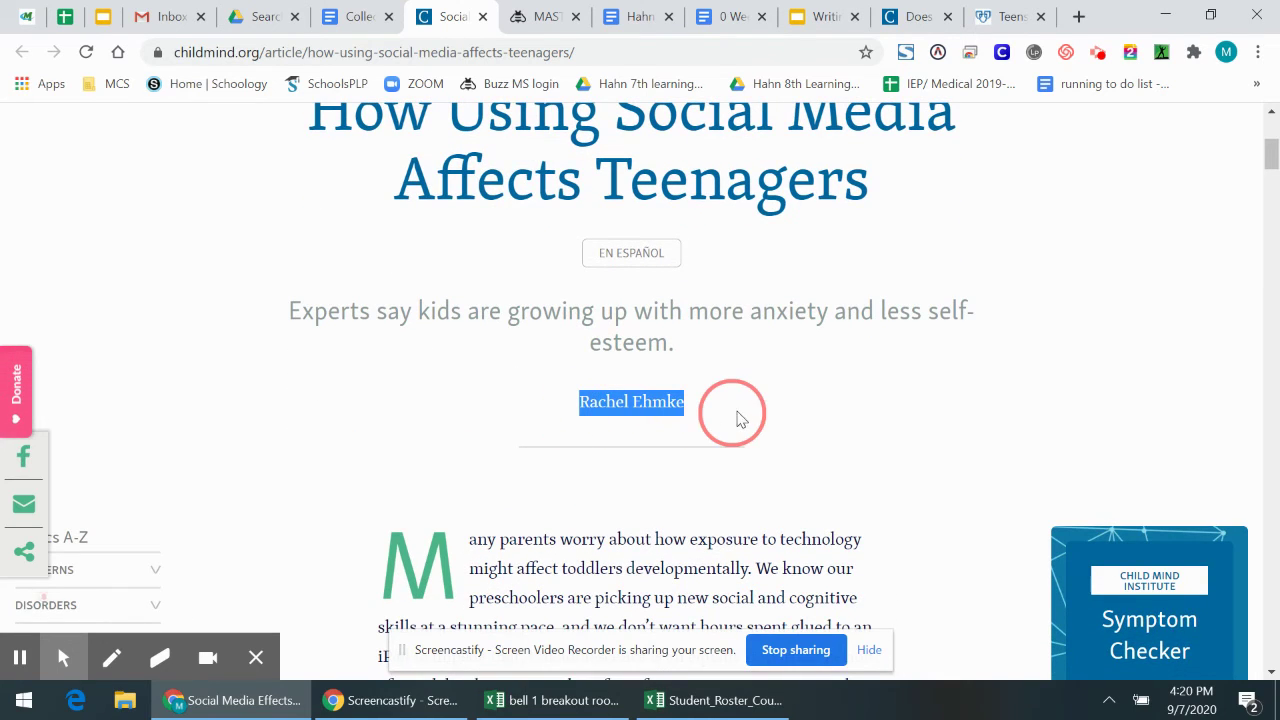
pyautogui.click(340, 14)
pyautogui.click(197, 382)
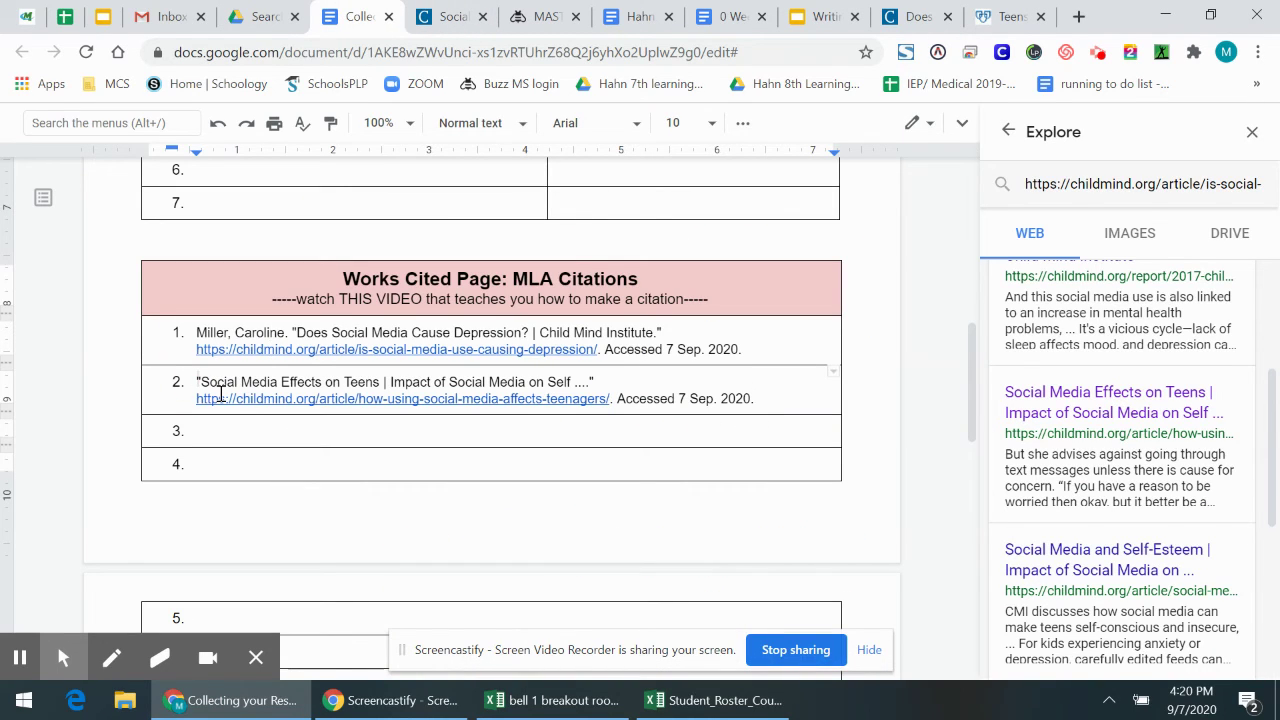
pyautogui.write('Ehmke, ')
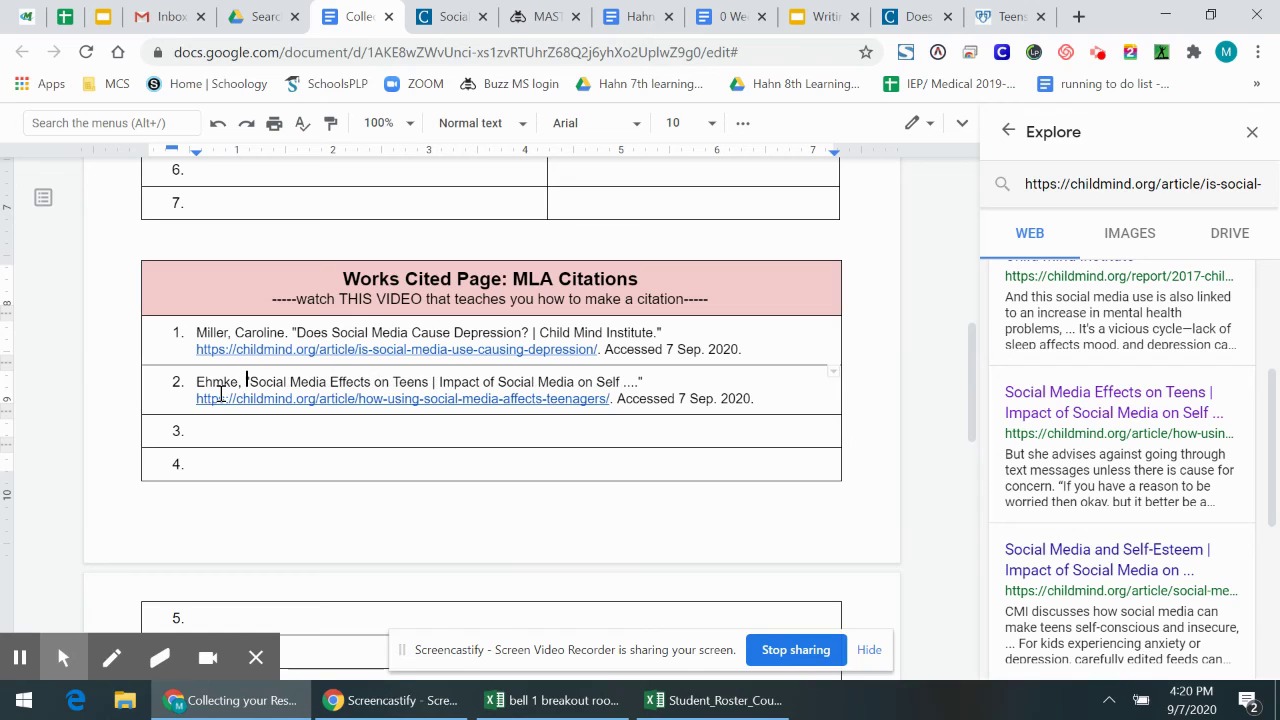
pyautogui.write('Rachel.')
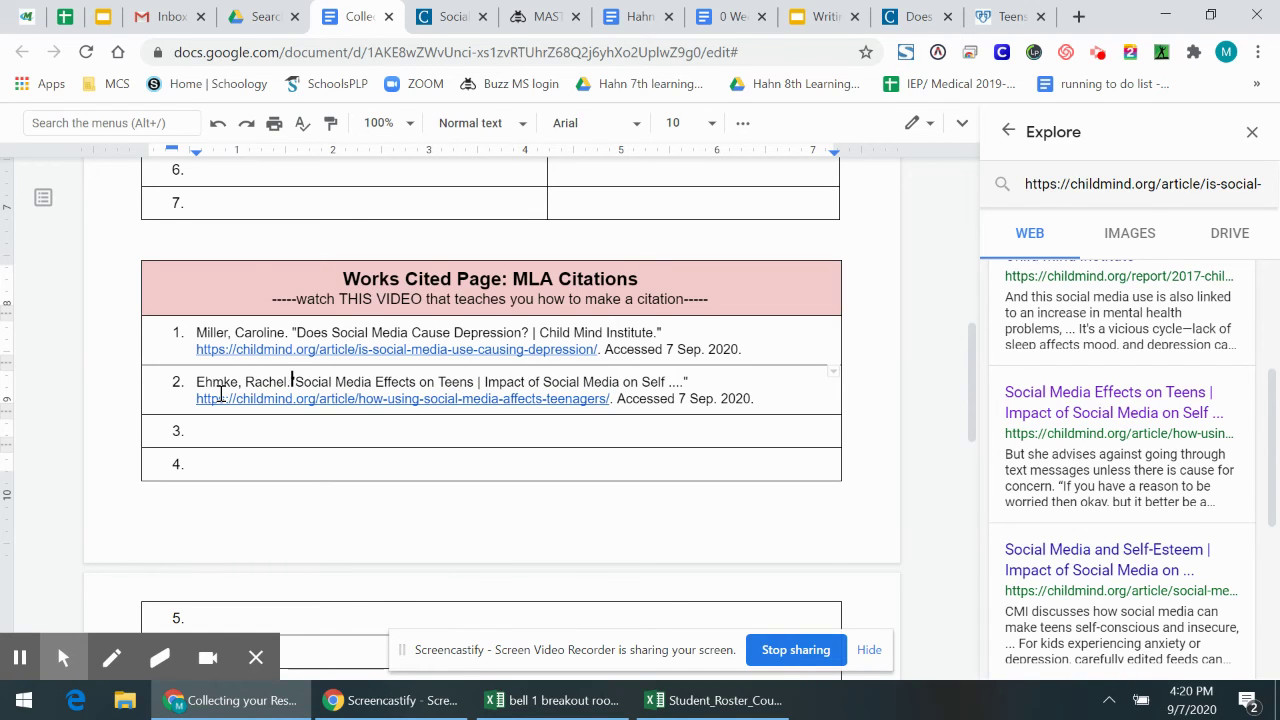
pyautogui.click(735, 432)
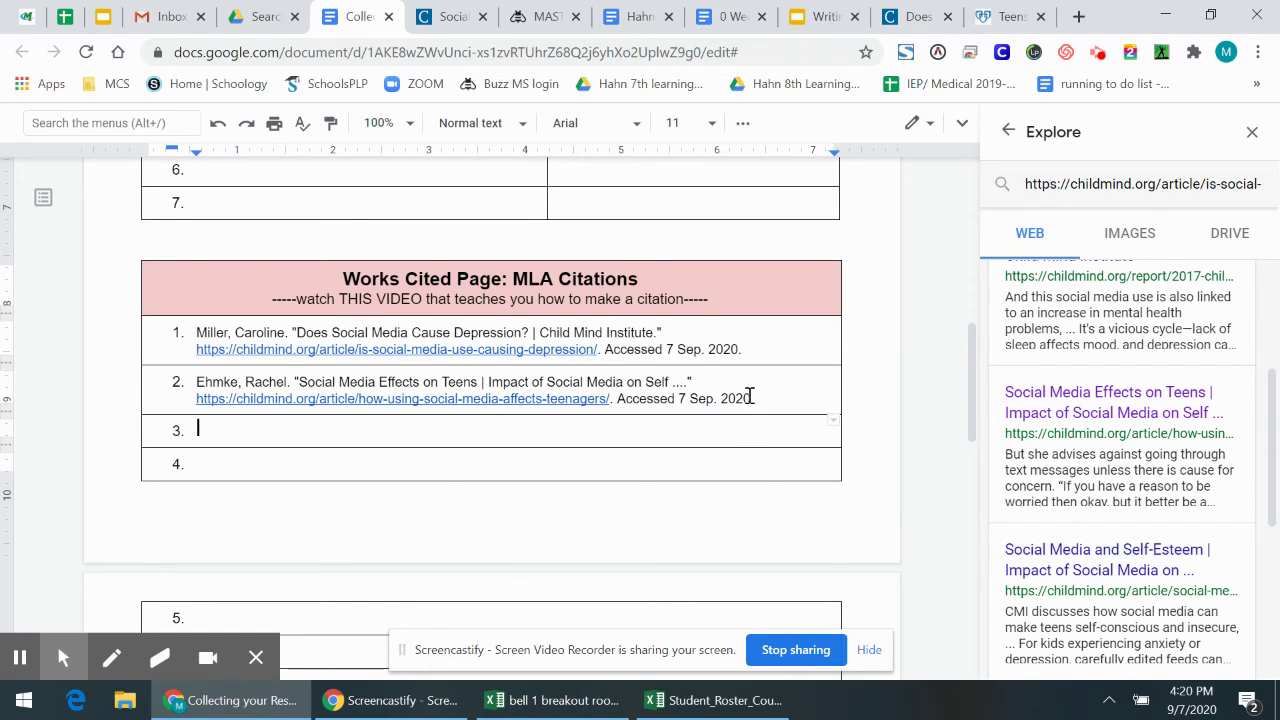
# Check the quote's source link, then close and reopen Explore to start a new search
pyautogui.scroll(2, 391, 378)
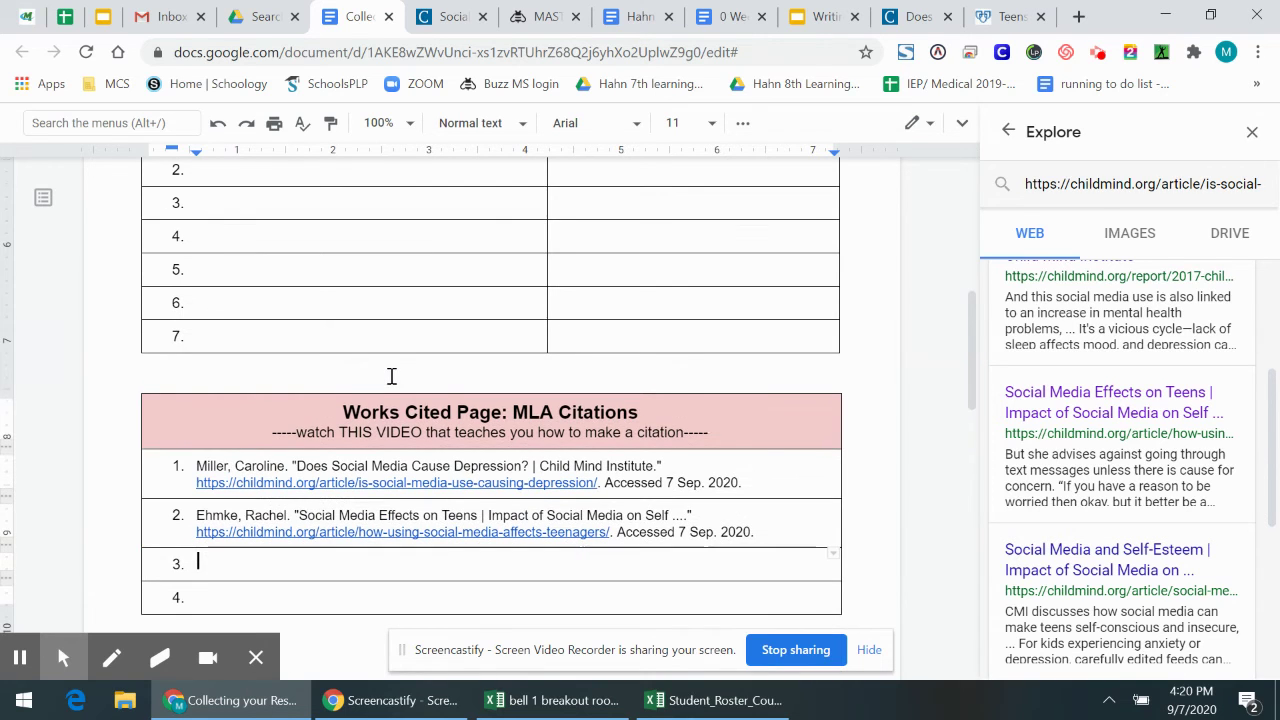
pyautogui.scroll(4, 395, 374)
pyautogui.moveTo(219, 348); pyautogui.dragTo(522, 404)
pyautogui.click(629, 388)
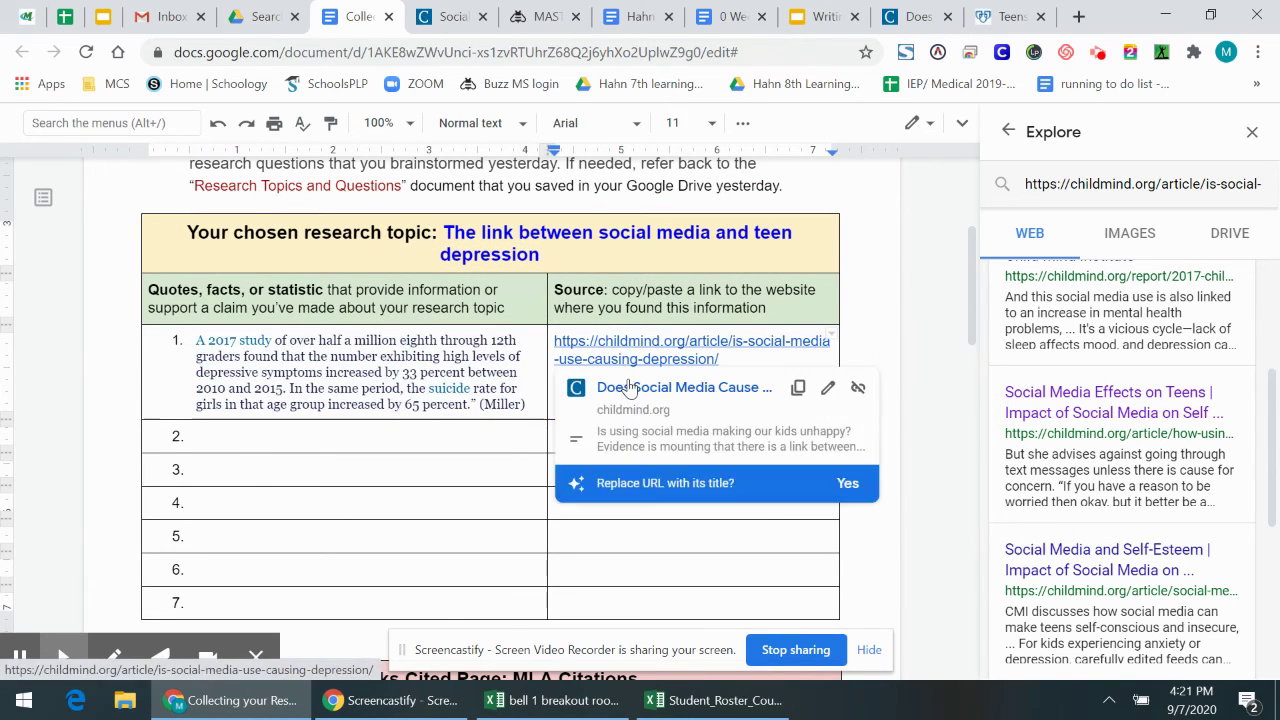
pyautogui.scroll(-5, 465, 388)
pyautogui.scroll(-1, 463, 388)
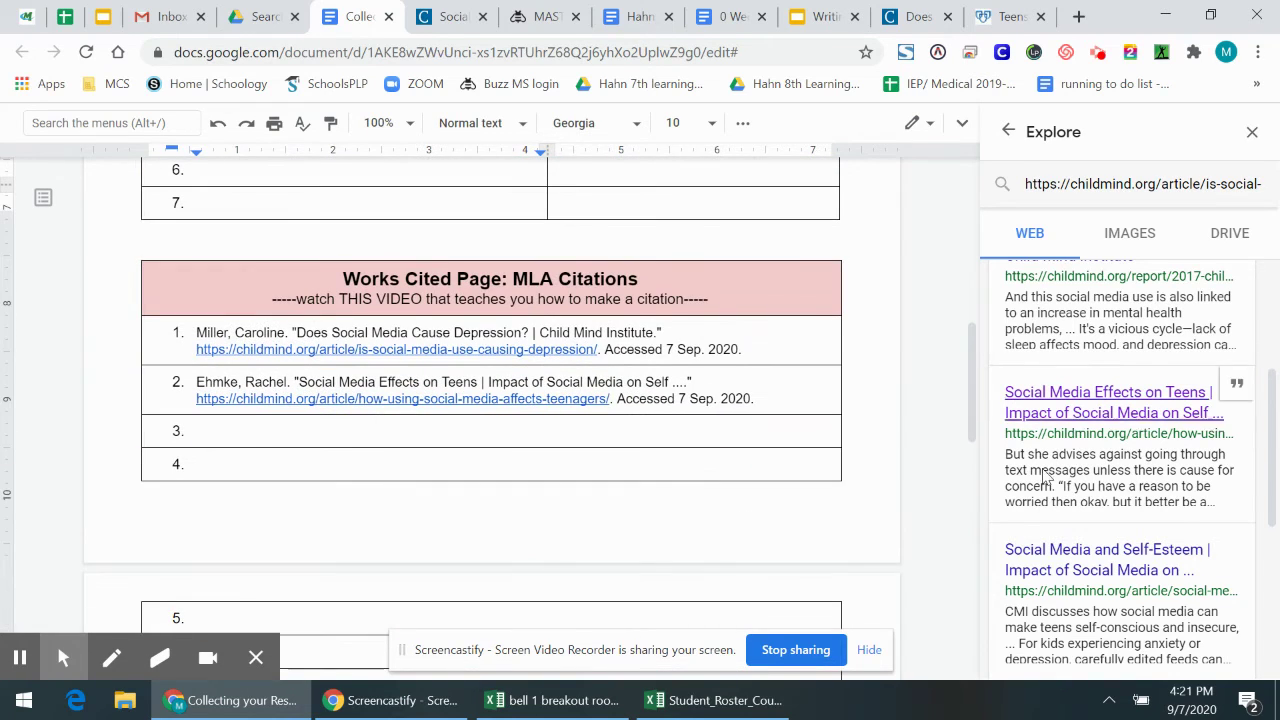
pyautogui.click(1252, 132)
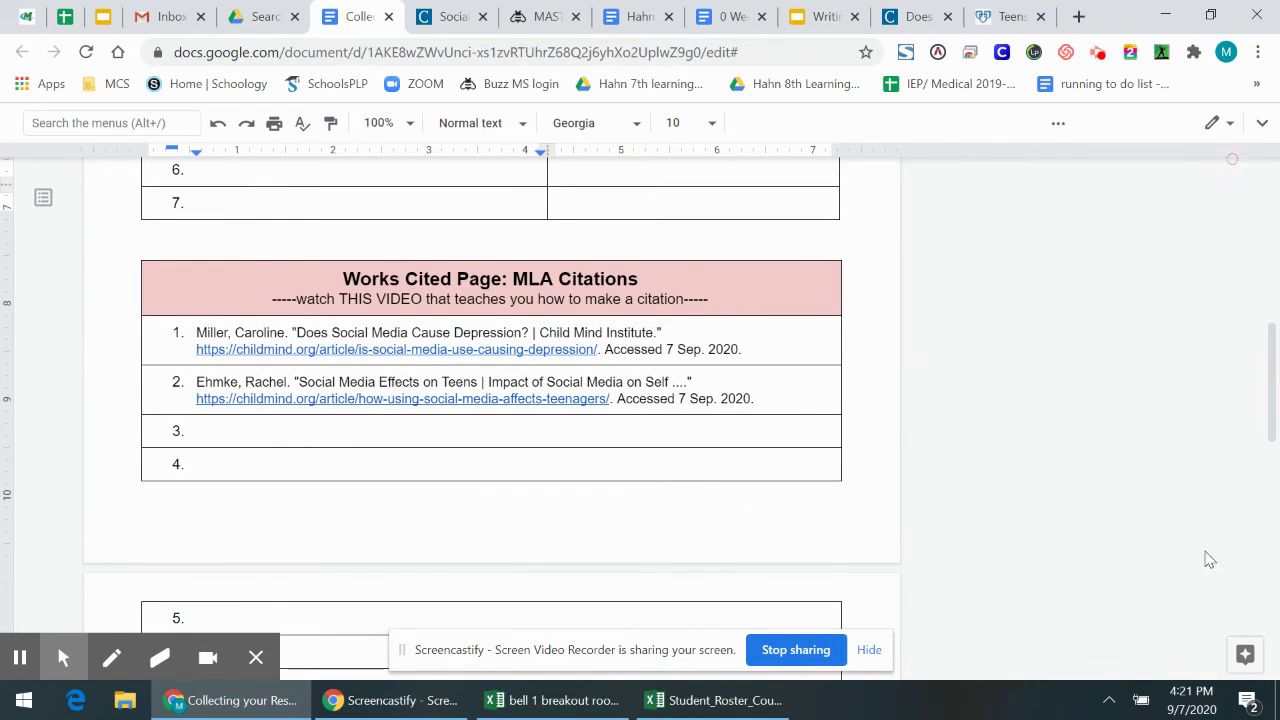
pyautogui.click(1245, 655)
pyautogui.click(1053, 183)
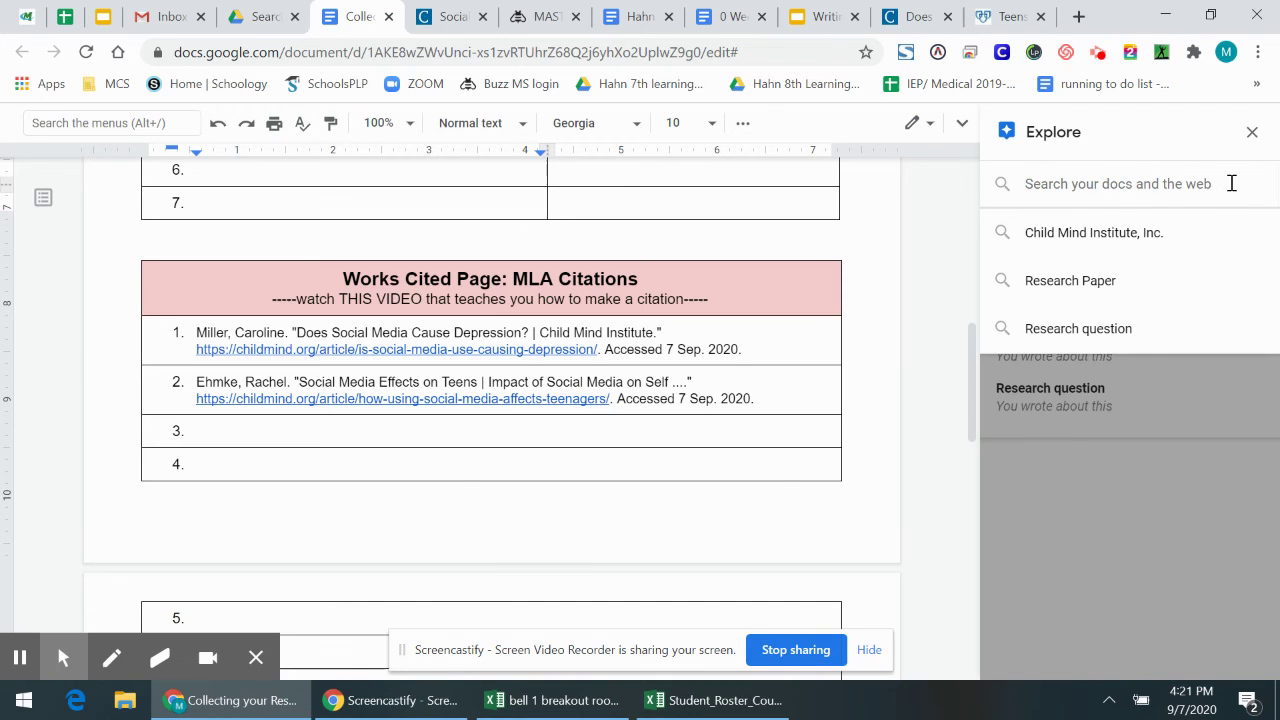
# Copy the Mayo Clinic article's web address and search Explore for it
pyautogui.click(1005, 16)
pyautogui.hotkey('ctrl', 'l')
pyautogui.hotkey('ctrl', 'c')
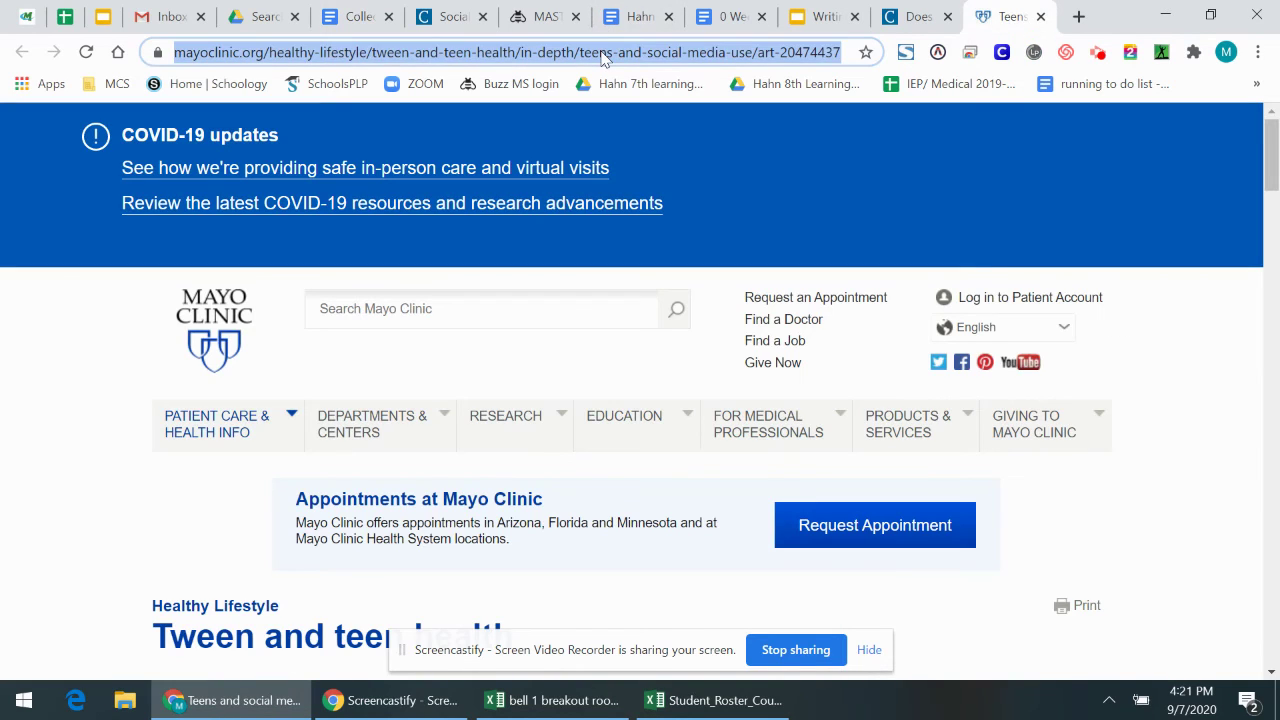
pyautogui.click(455, 16)
pyautogui.click(549, 16)
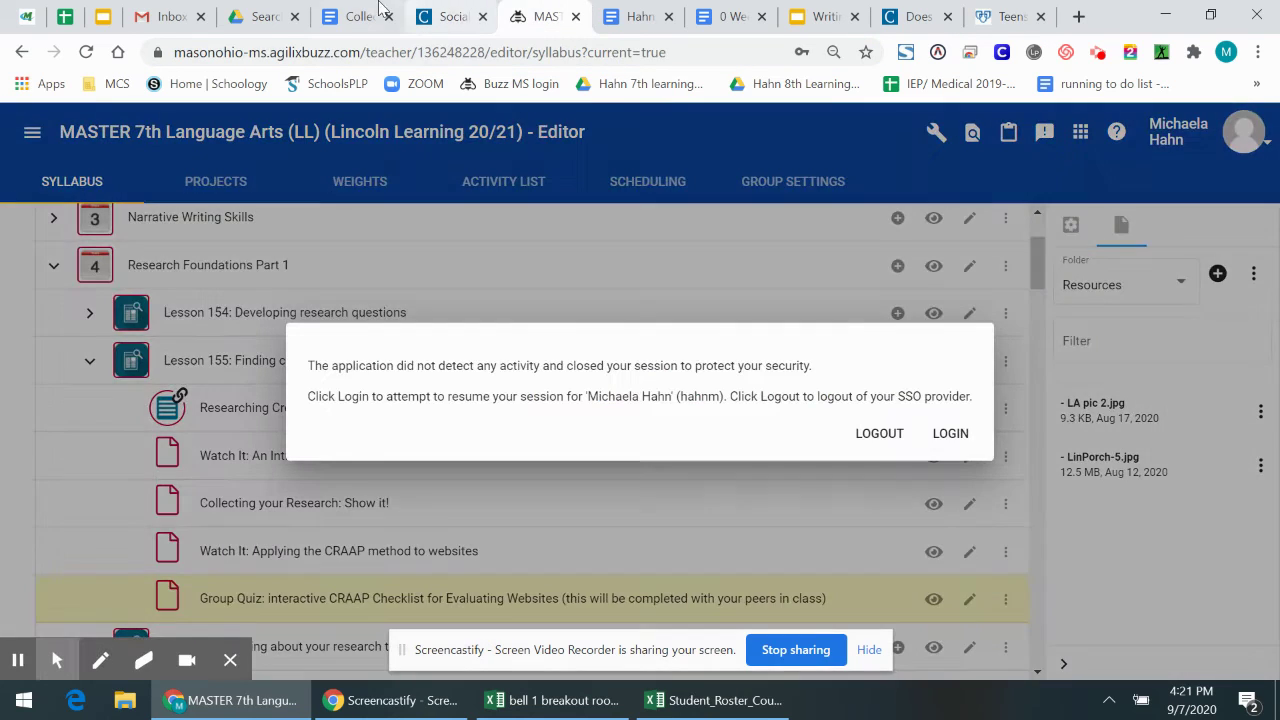
pyautogui.click(355, 16)
pyautogui.press('Down')
pyautogui.tripleClick(1111, 186)
pyautogui.hotkey('ctrl', 'v')
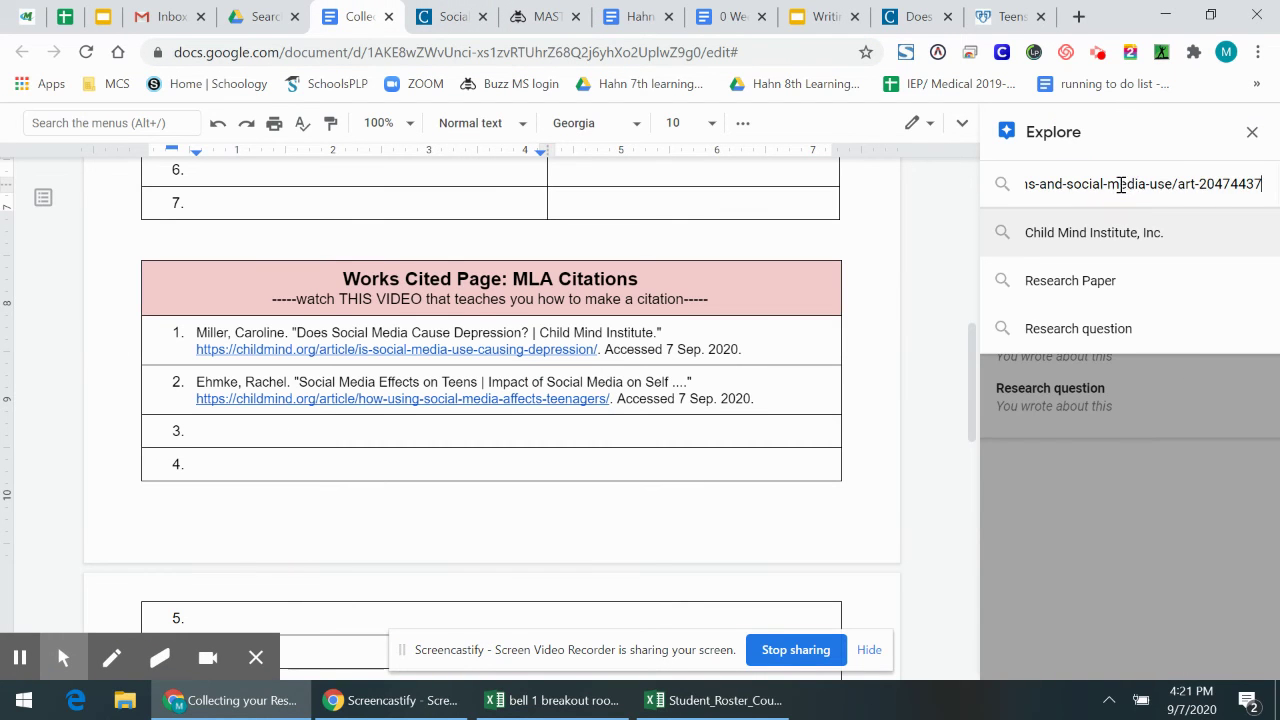
pyautogui.press('Return')
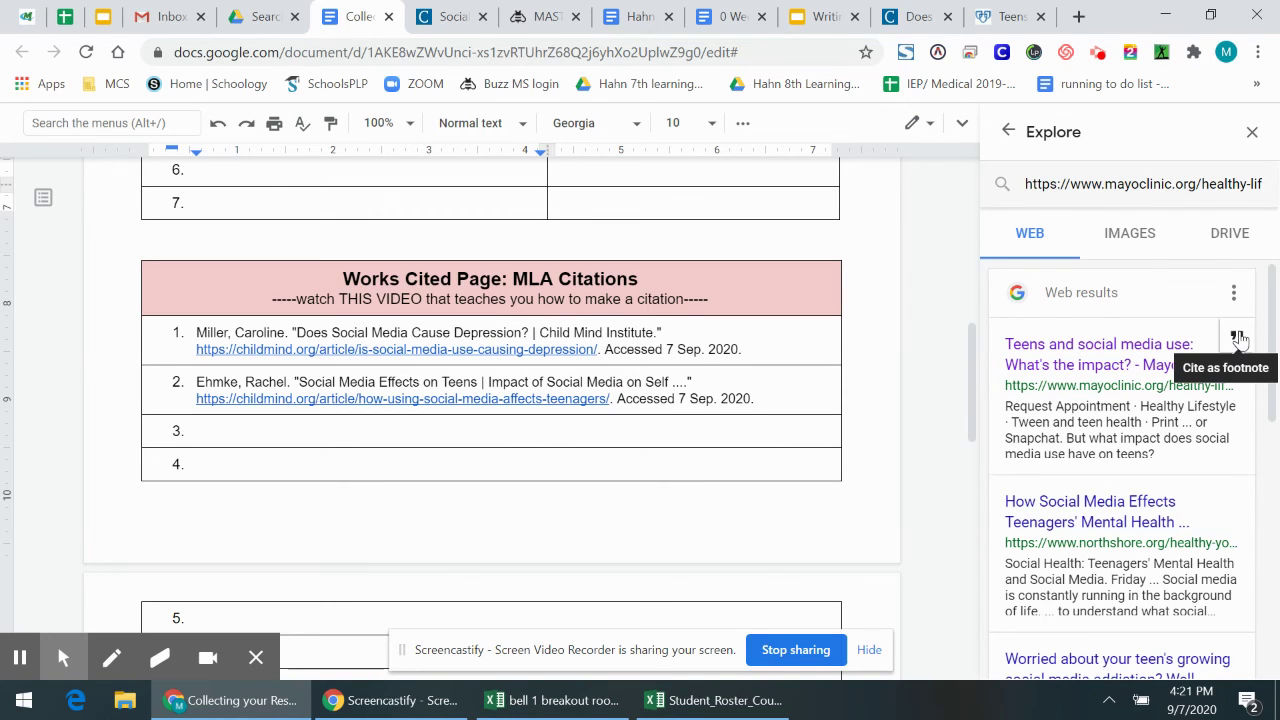
# Cite the Mayo Clinic article as a footnote, select its text, then delete the footnote text
pyautogui.click(1238, 340)
pyautogui.scroll(-3, 300, 450)
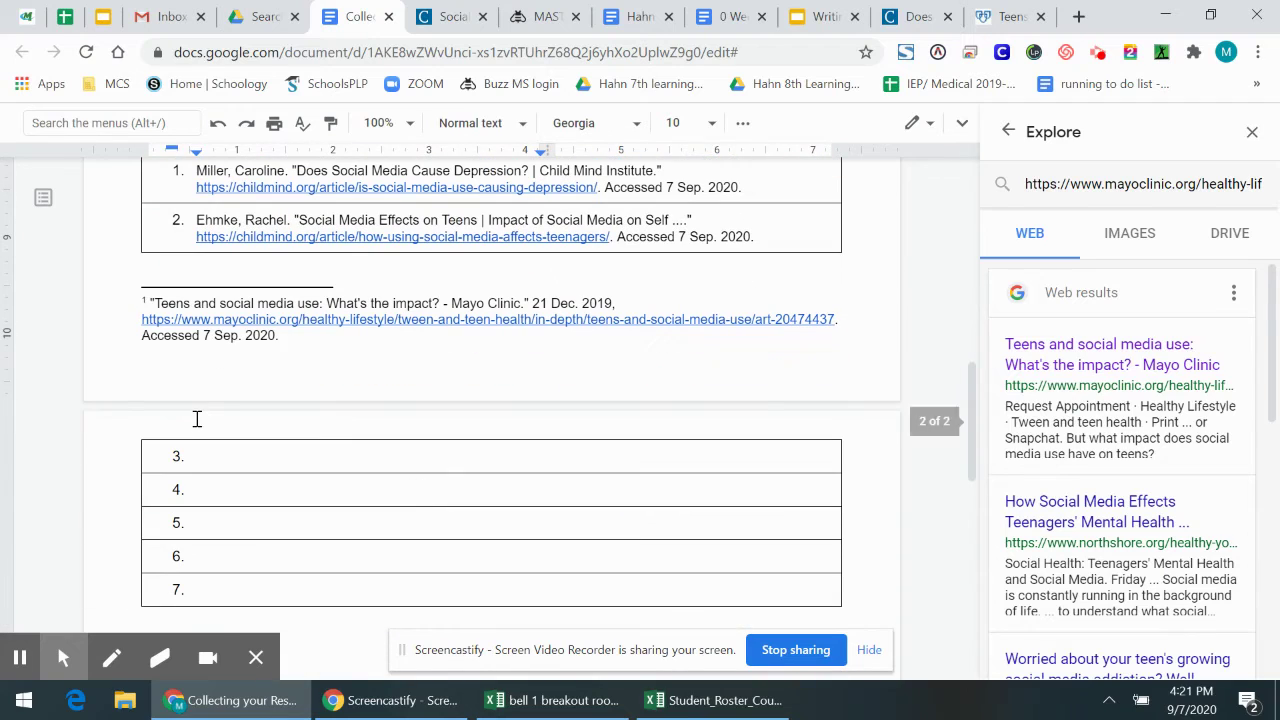
pyautogui.moveTo(280, 336); pyautogui.dragTo(131, 304)
pyautogui.click(311, 449)
pyautogui.click(323, 340)
pyautogui.press('BackSpace')
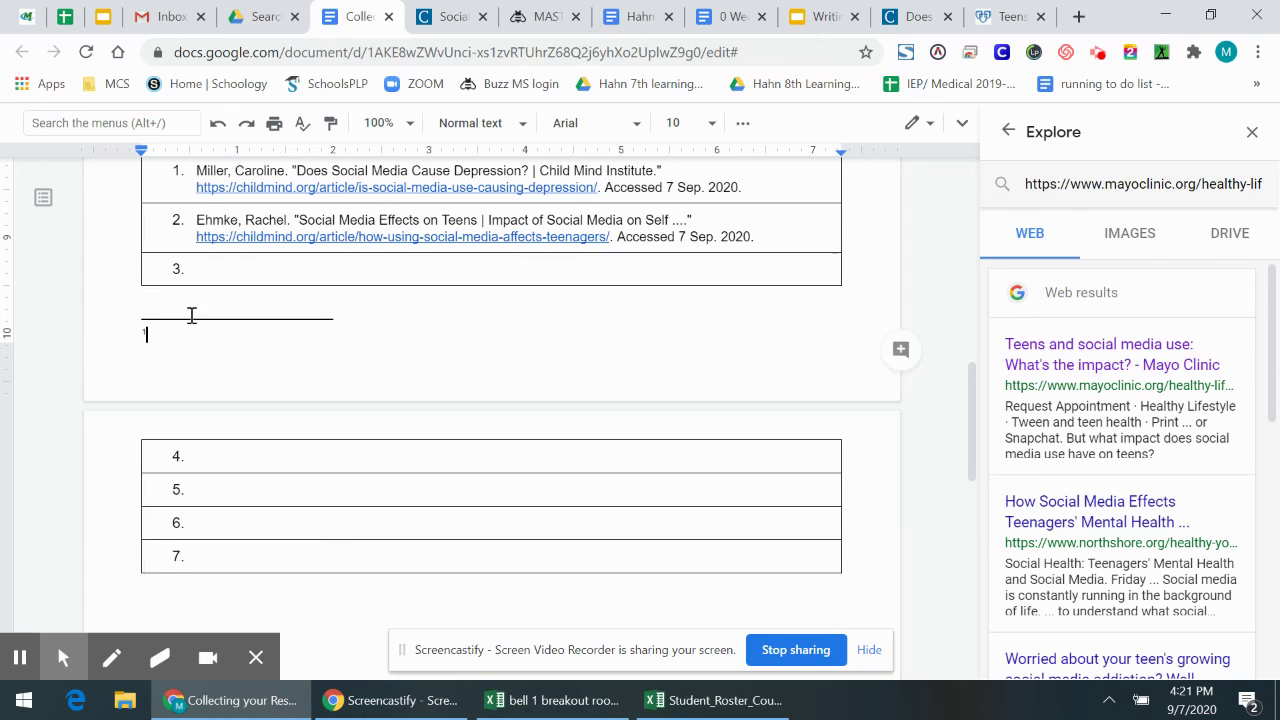
# Paste the Mayo Clinic address into Works Cited row 3, then undo the paste
pyautogui.scroll(1, 243, 400)
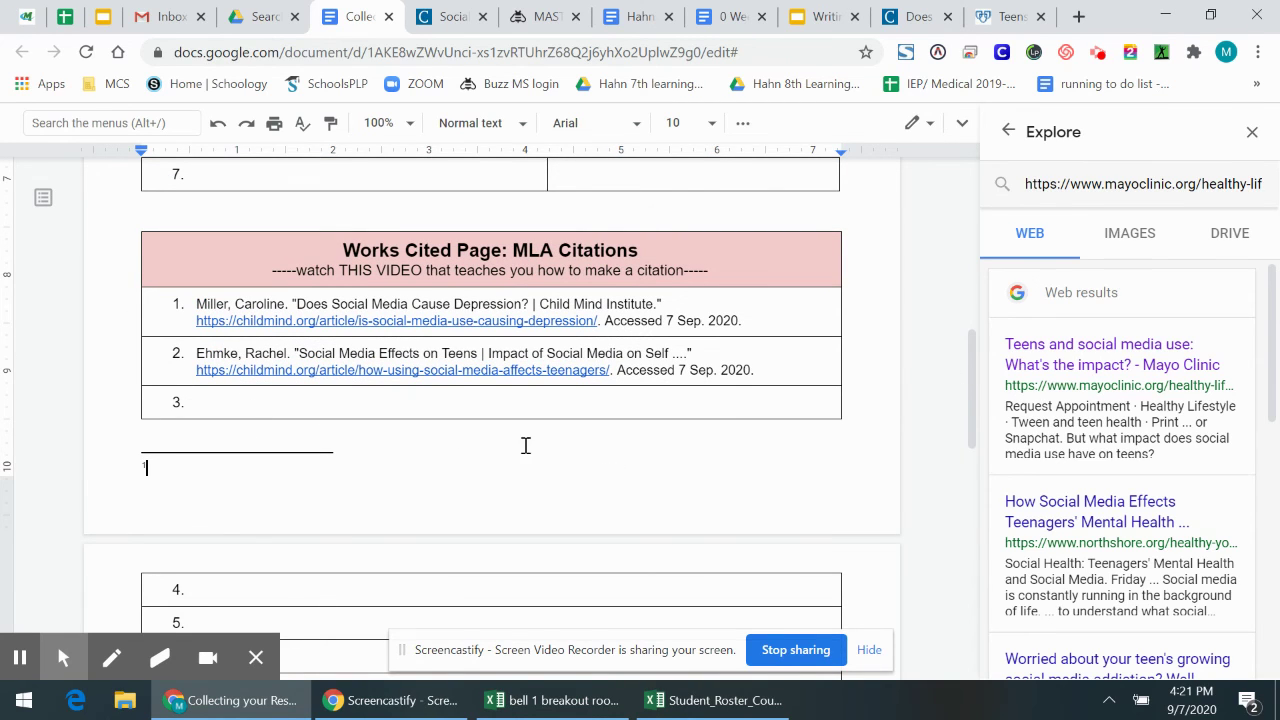
pyautogui.scroll(1, 706, 368)
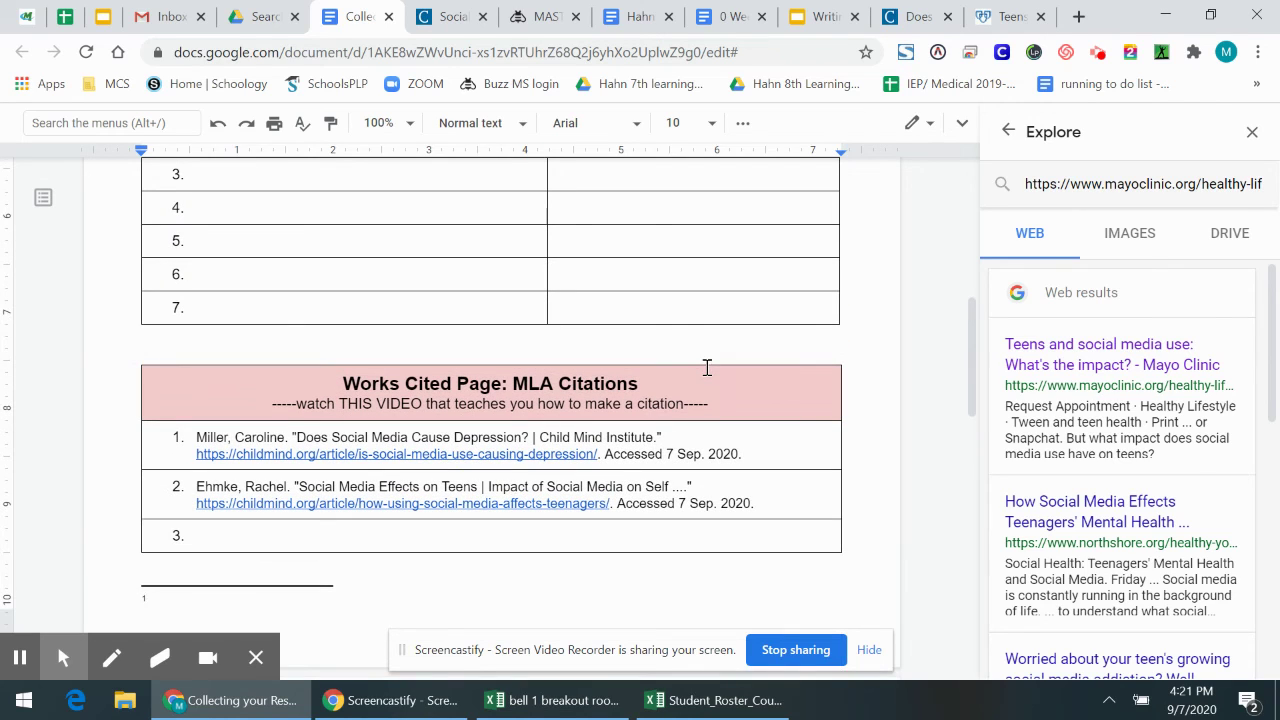
pyautogui.click(267, 536)
pyautogui.hotkey('ctrl', 'v')
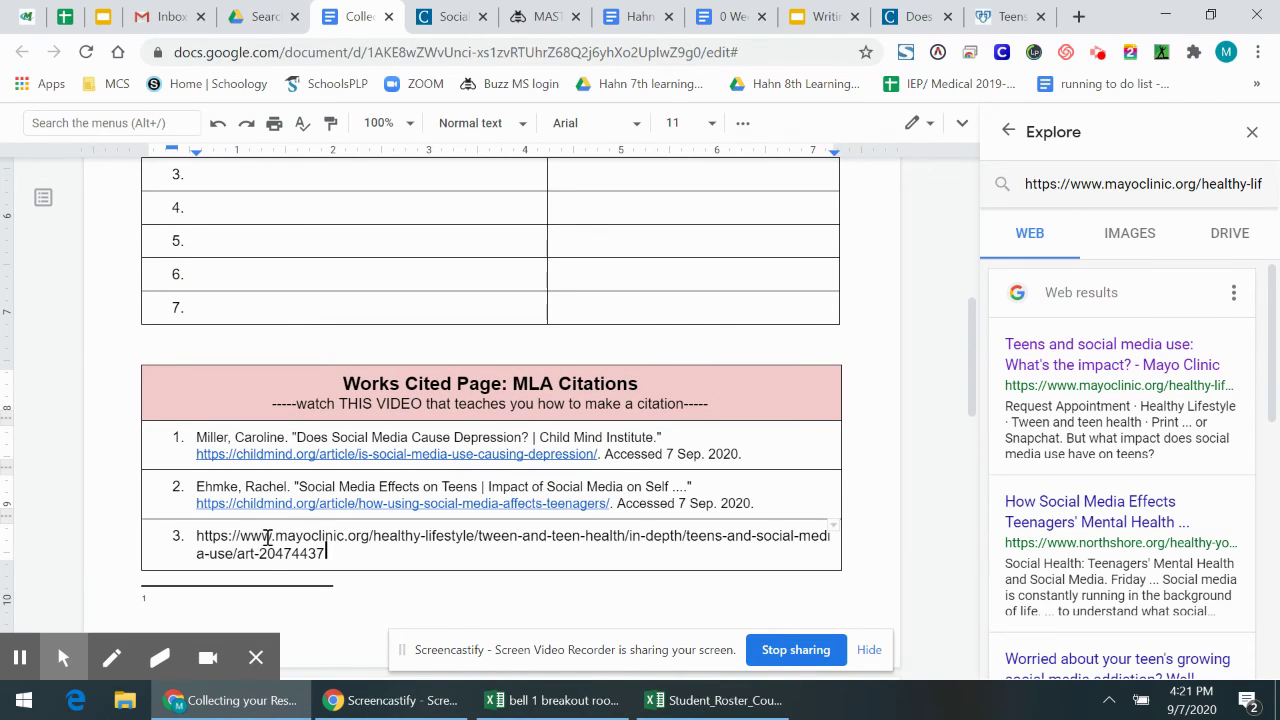
pyautogui.hotkey('ctrl', 'z')
# Review the 2017 study quote in row 1 of the quotes table, then close the Explore panel
pyautogui.scroll(10, 749, 517)
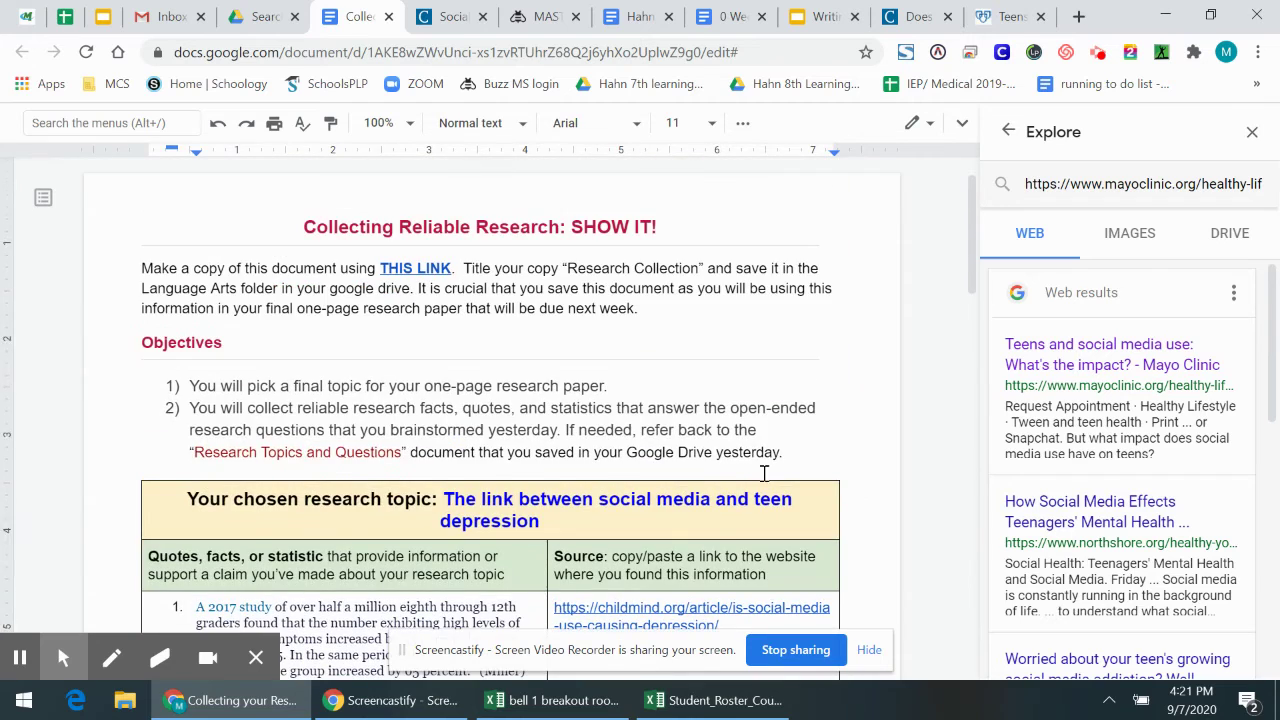
pyautogui.scroll(-3, 766, 474)
pyautogui.scroll(1, 769, 435)
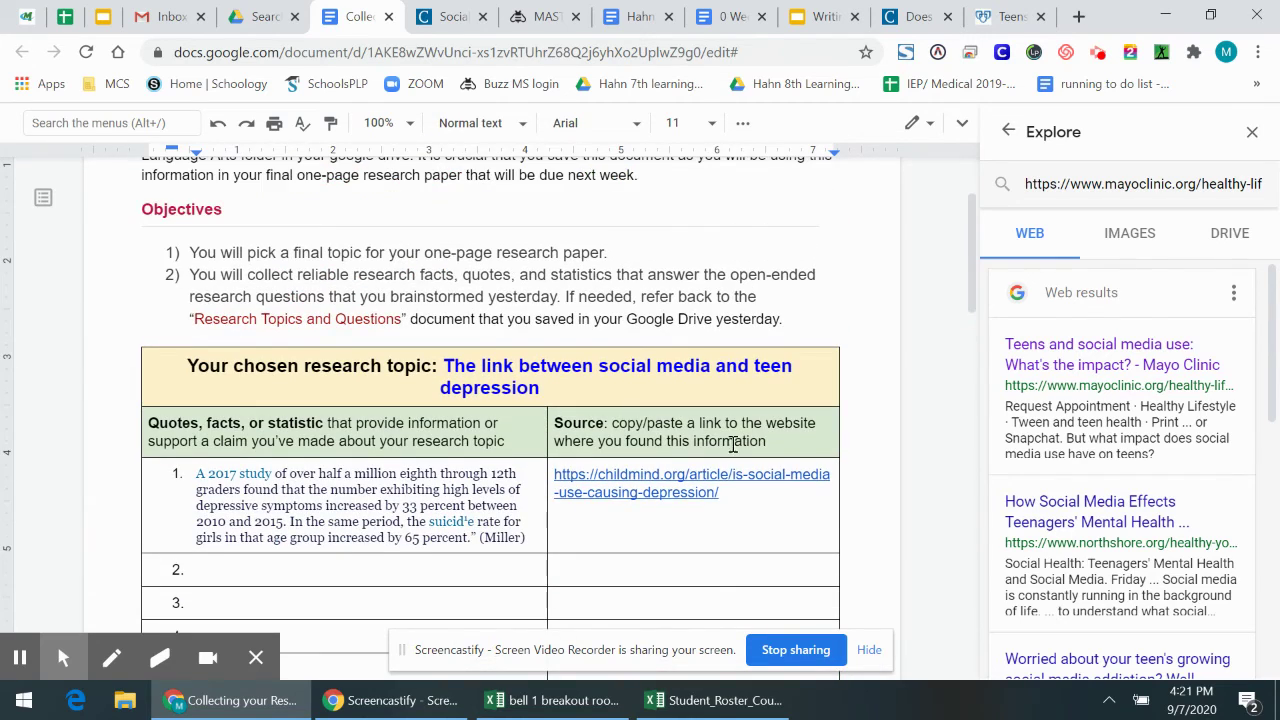
pyautogui.scroll(1, 730, 446)
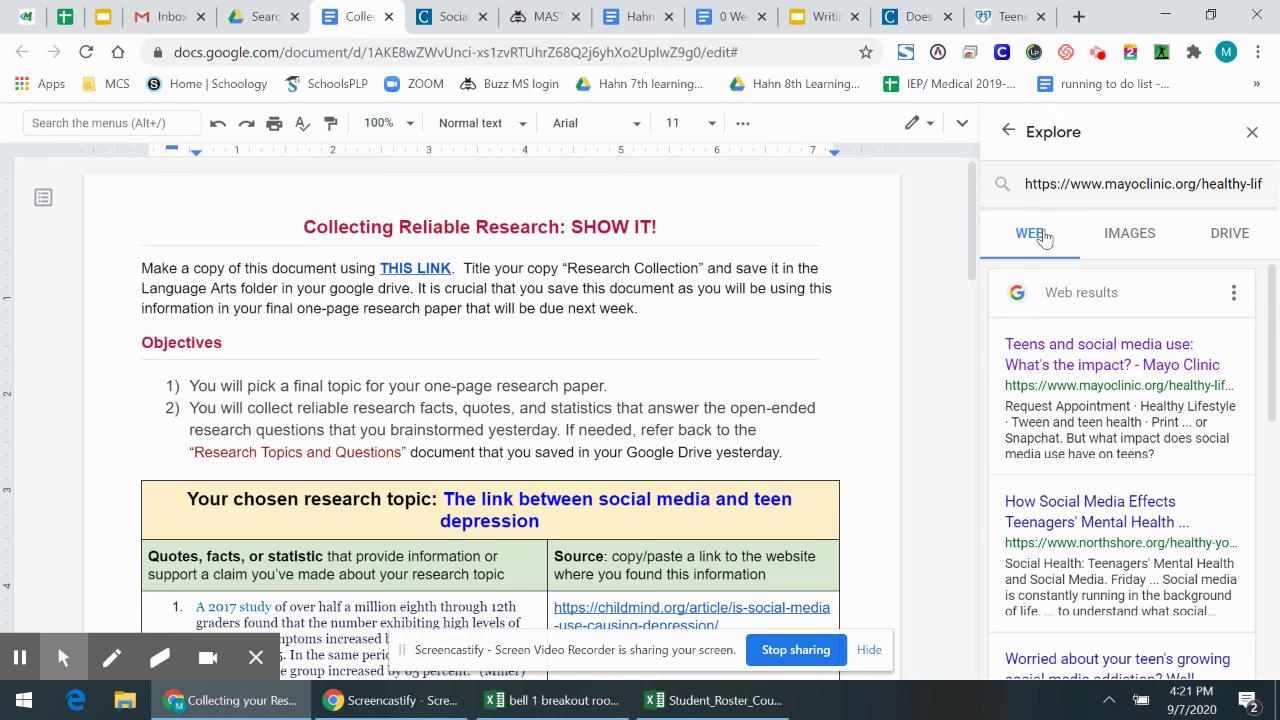
pyautogui.scroll(-2, 837, 370)
pyautogui.scroll(1, 872, 257)
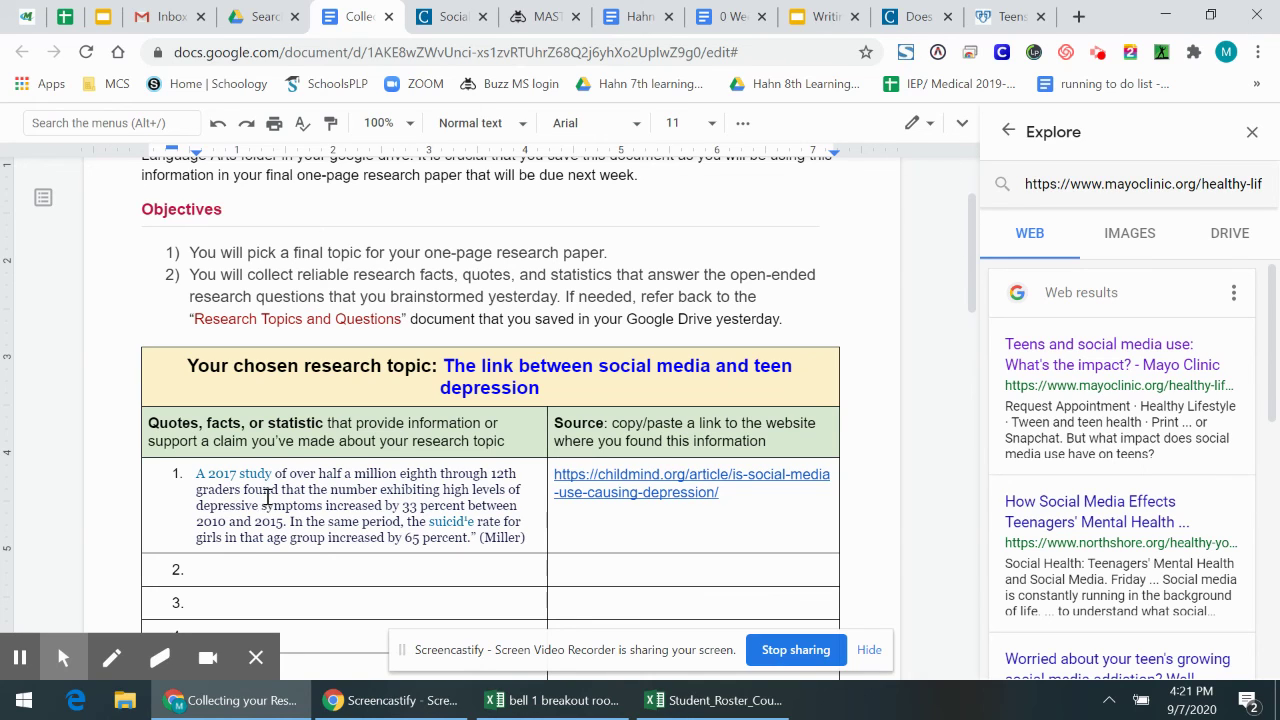
pyautogui.moveTo(198, 476); pyautogui.dragTo(536, 533)
pyautogui.click(536, 533)
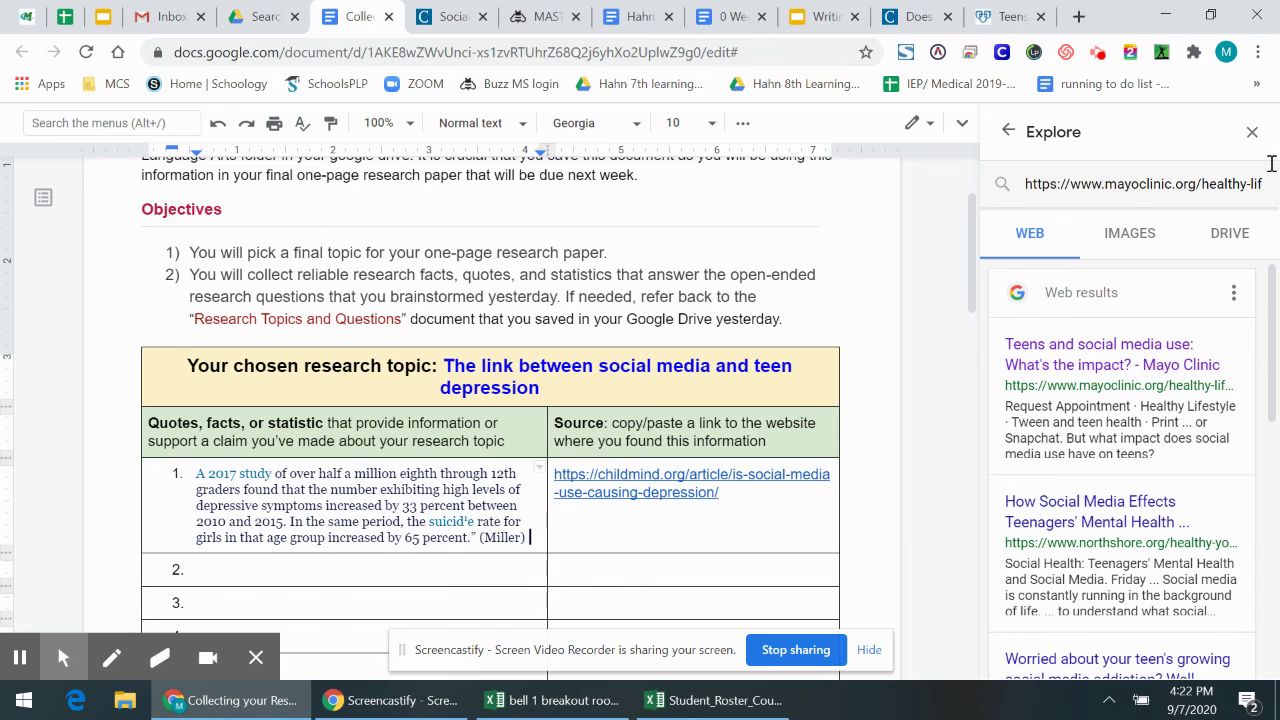
pyautogui.click(1252, 132)
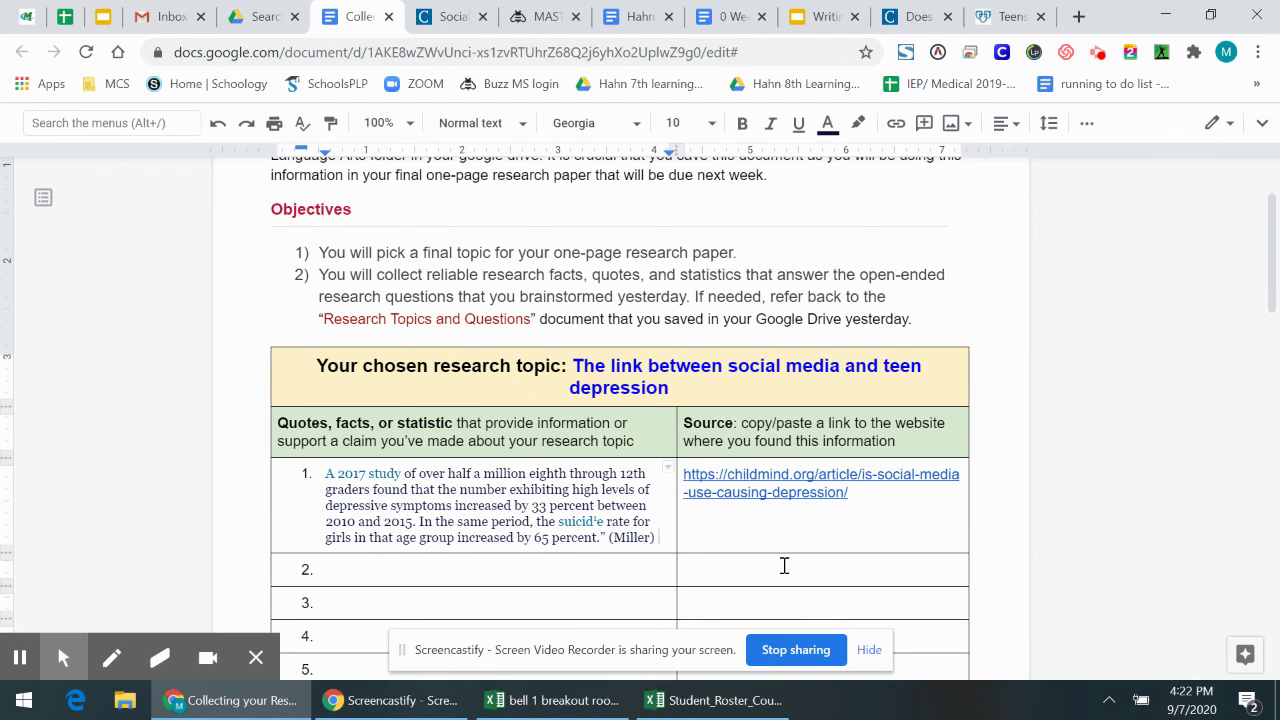